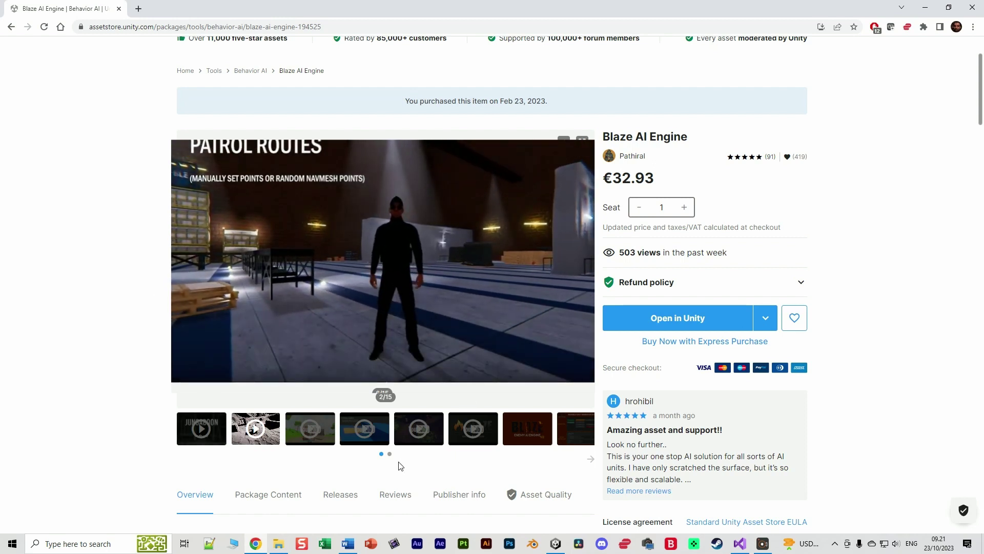
Step: Browse the Blaze AI Engine preview videos on the Asset Store page, then return to the Unity editor
{"action": "left_click", "coordinate": [362, 438]}
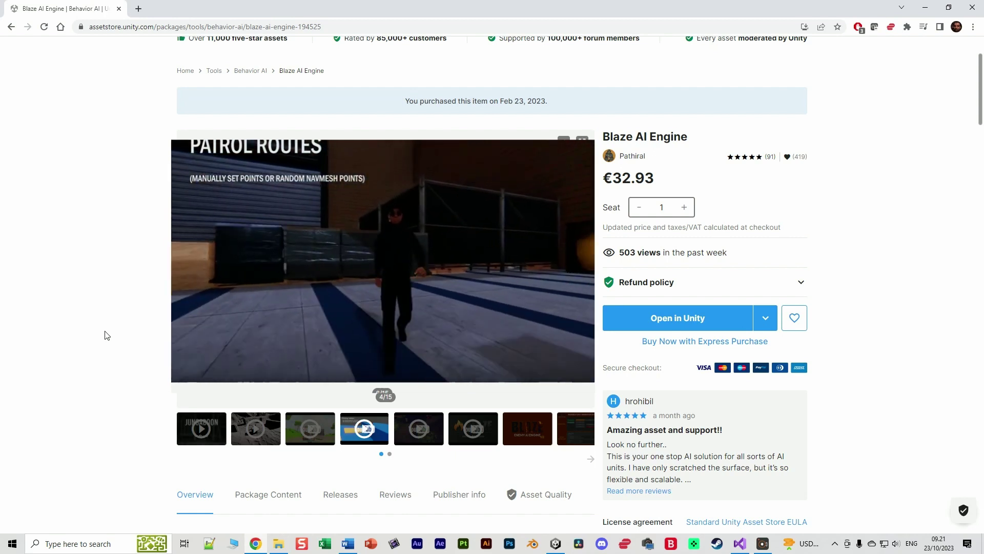
{"action": "scroll", "coordinate": [123, 343], "scroll_direction": "down", "scroll_amount": 1}
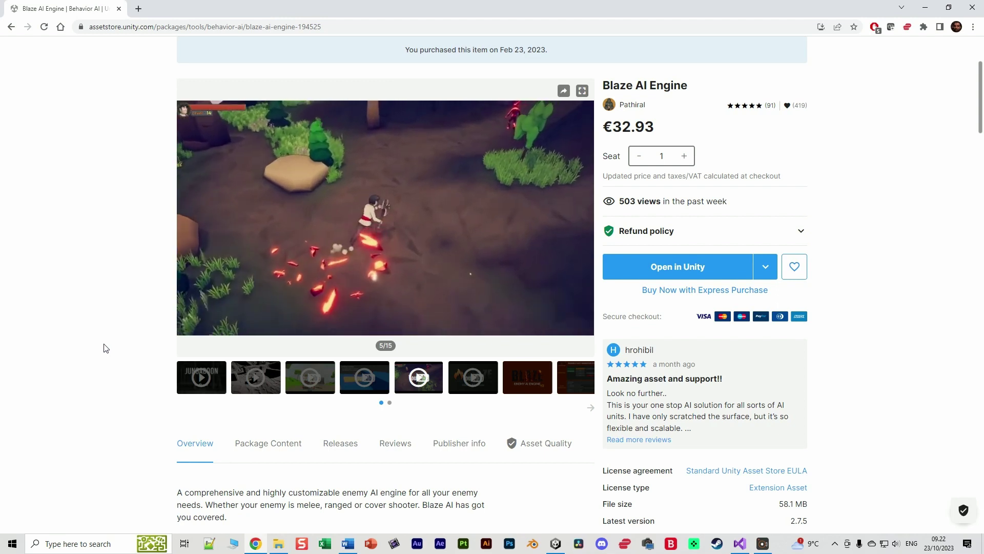
{"action": "key", "text": "alt+Tab"}
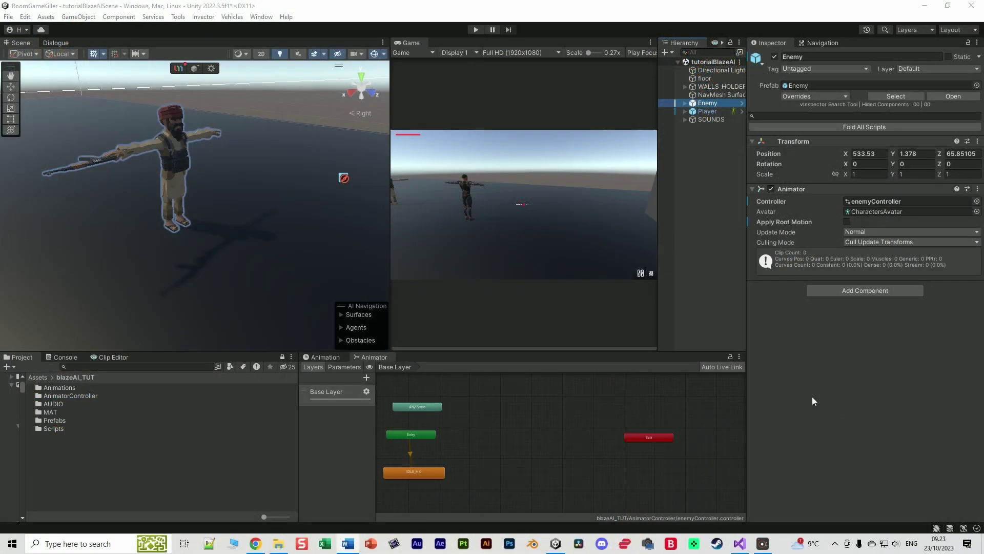
Step: Open the Prefabs folder and preview the AK47, BulletMuzzleFire 1, bulletPointer and Enemy prefabs
{"action": "left_click", "coordinate": [543, 454]}
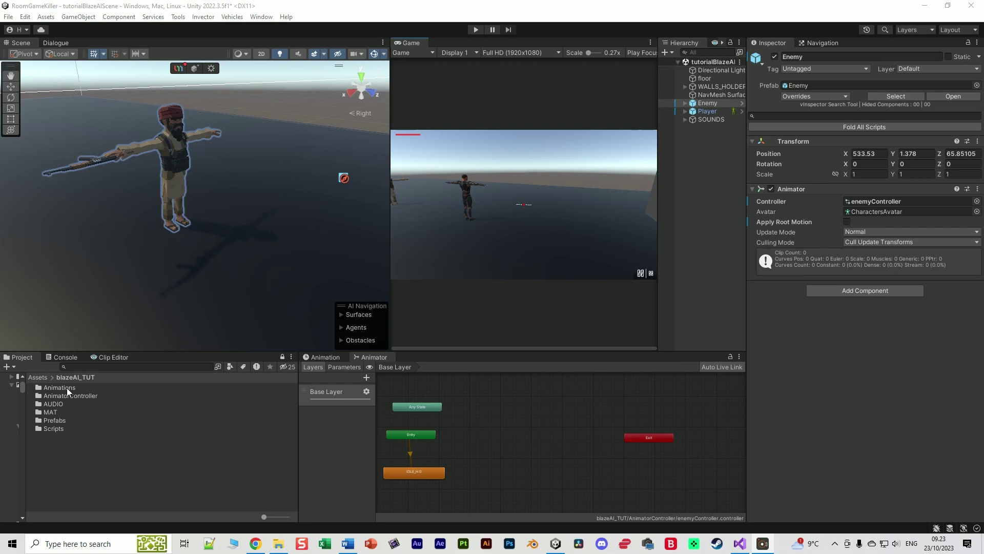
{"action": "double_click", "coordinate": [54, 420]}
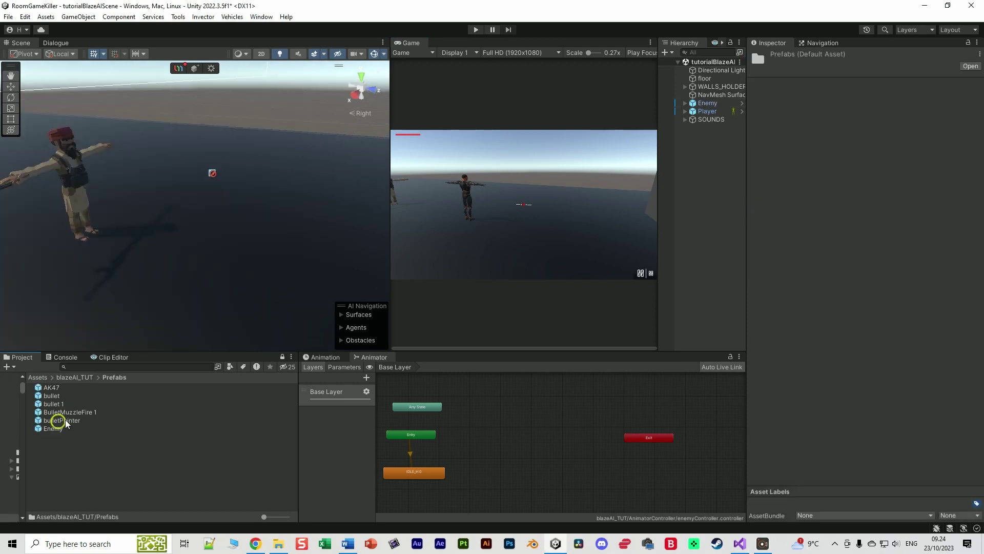
{"action": "left_click", "coordinate": [52, 388]}
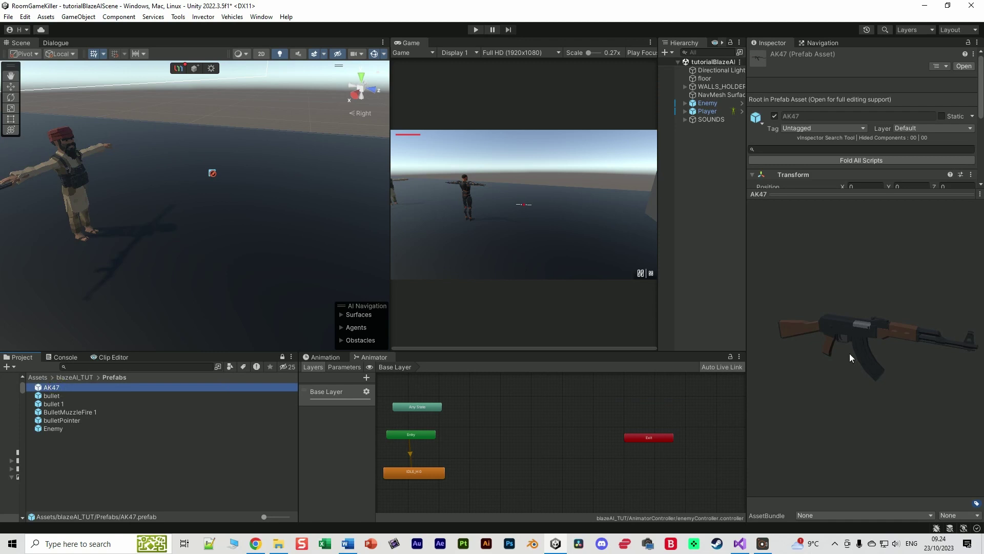
{"action": "middle_click_drag", "start_coordinate": [81, 251], "coordinate": [91, 196]}
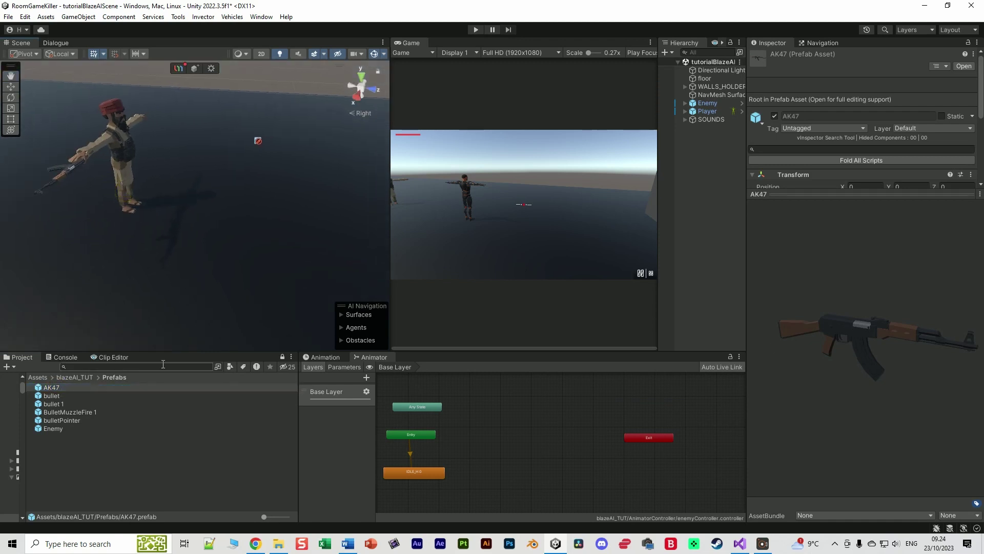
{"action": "left_click", "coordinate": [58, 409]}
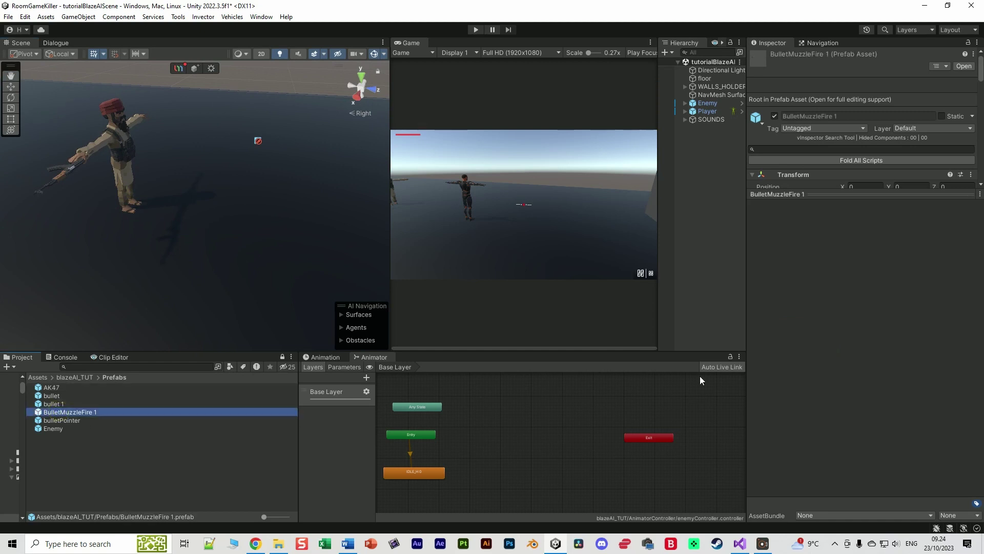
{"action": "left_click", "coordinate": [57, 420]}
{"action": "left_click", "coordinate": [45, 428]}
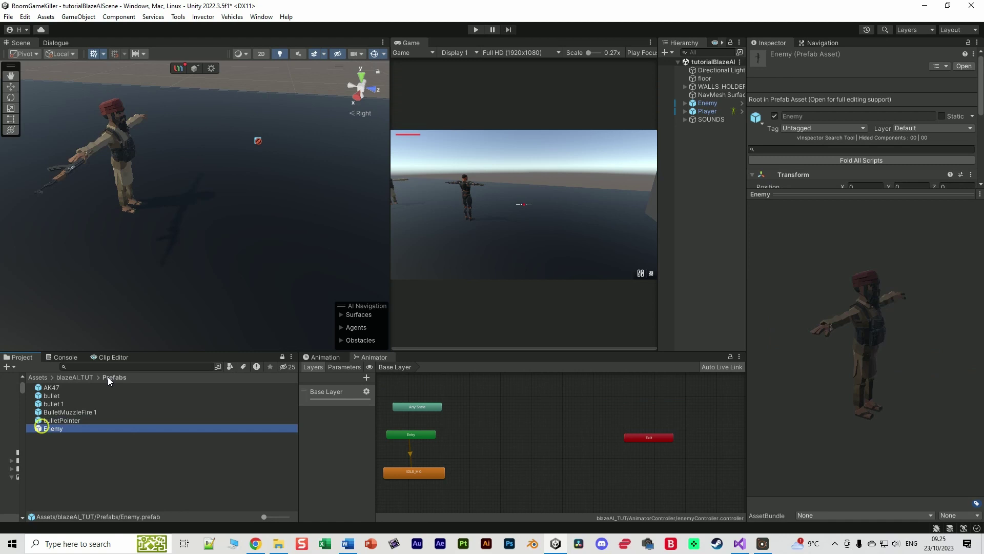
Step: Add the Blaze AI component to the Enemy by searching 'blaze' in Add Component
{"action": "left_click_drag", "start_coordinate": [213, 242], "coordinate": [176, 250], "text": "alt"}
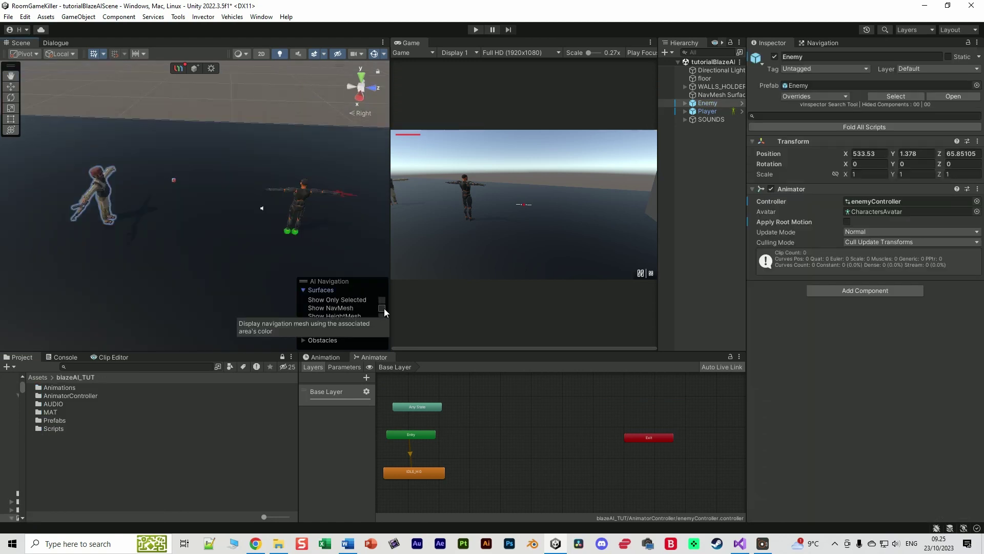
{"action": "scroll", "coordinate": [186, 266], "scroll_direction": "down", "scroll_amount": 2}
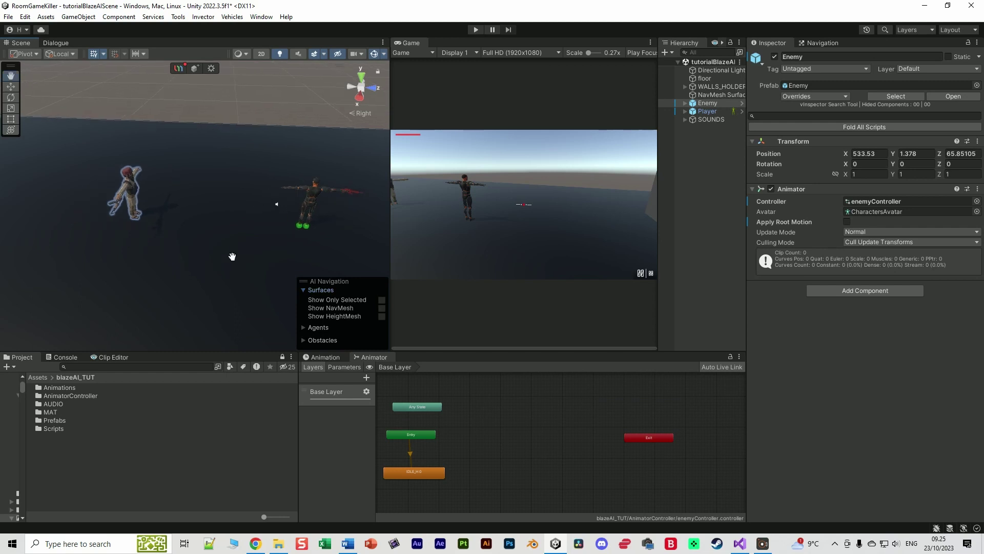
{"action": "left_click", "coordinate": [382, 307]}
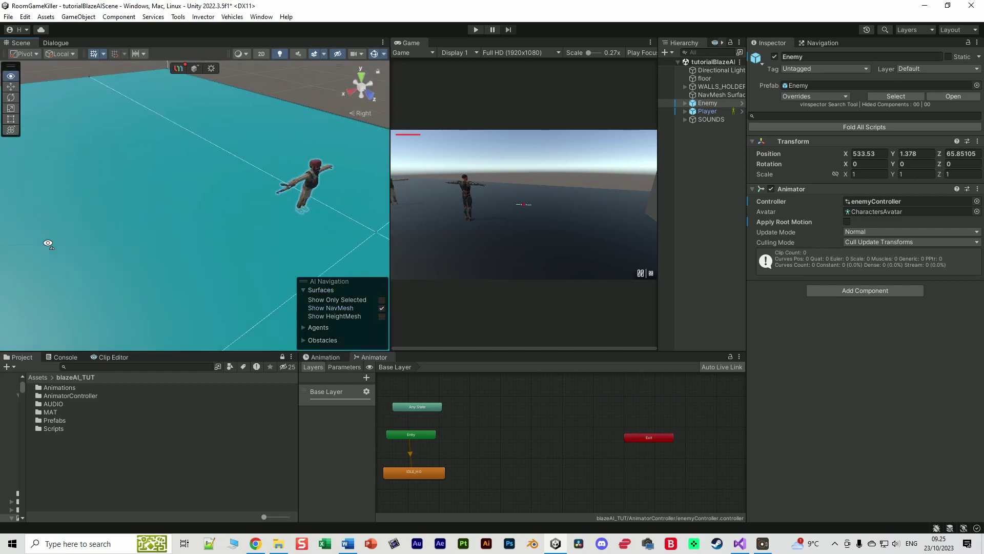
{"action": "left_click", "coordinate": [382, 308]}
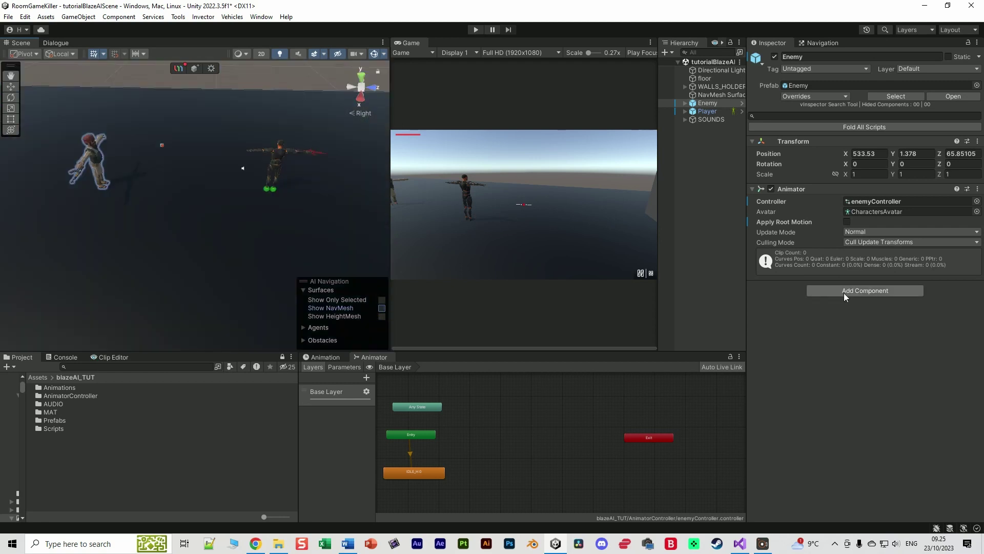
{"action": "left_click", "coordinate": [843, 291]}
{"action": "type", "text": "b"}
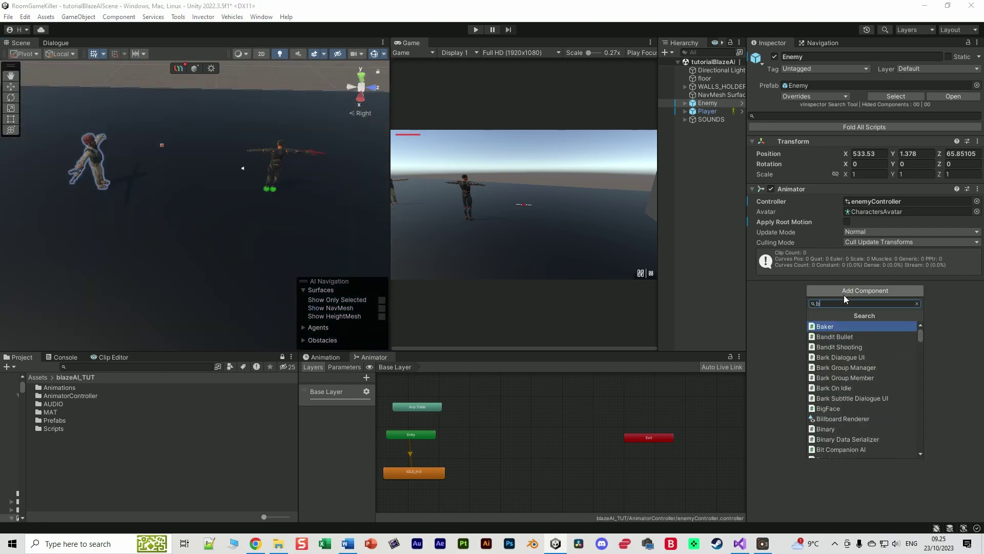
{"action": "type", "text": "laze"}
{"action": "key", "text": "Return"}
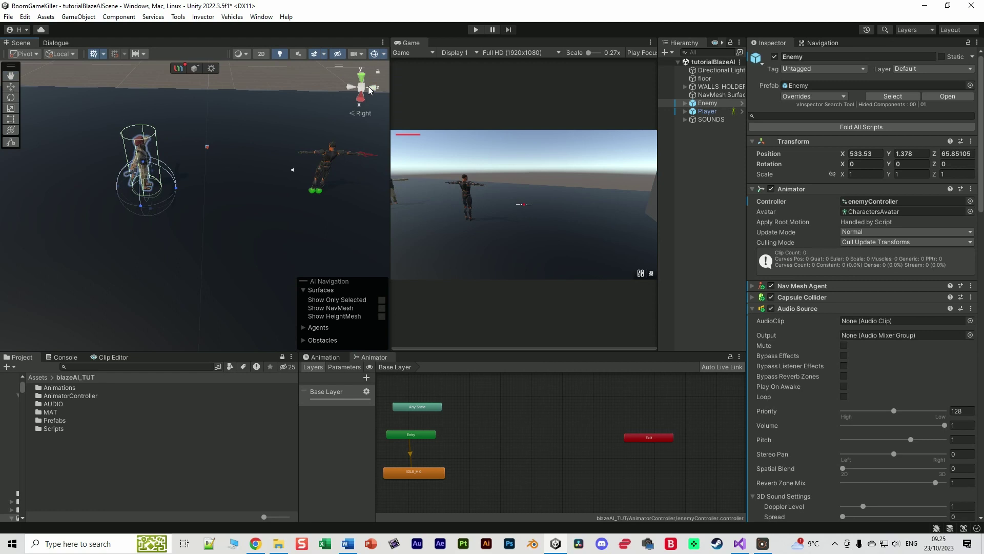
Step: Fit the Enemy's Capsule Collider around the character in an orthographic side view
{"action": "left_click", "coordinate": [371, 90]}
{"action": "left_click", "coordinate": [751, 308]}
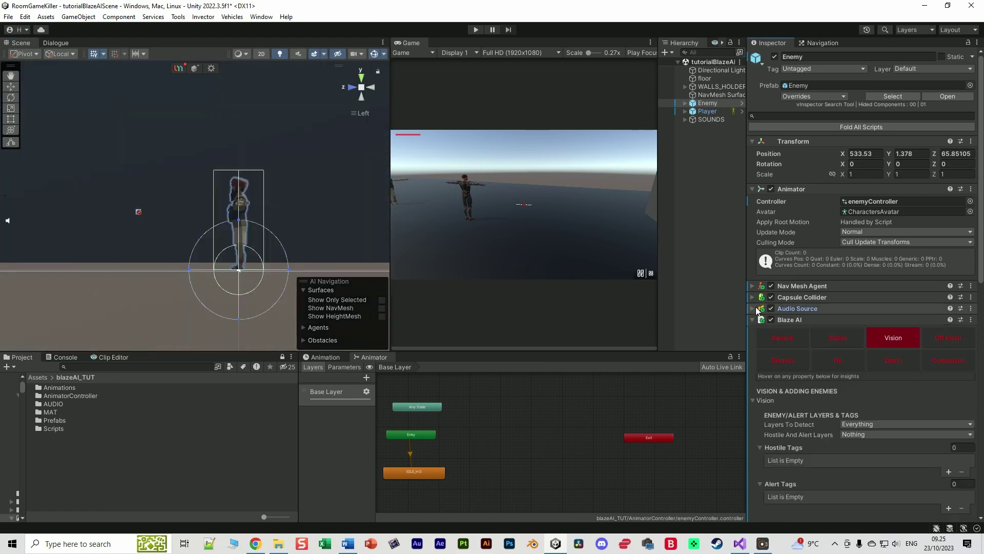
{"action": "left_click", "coordinate": [752, 297]}
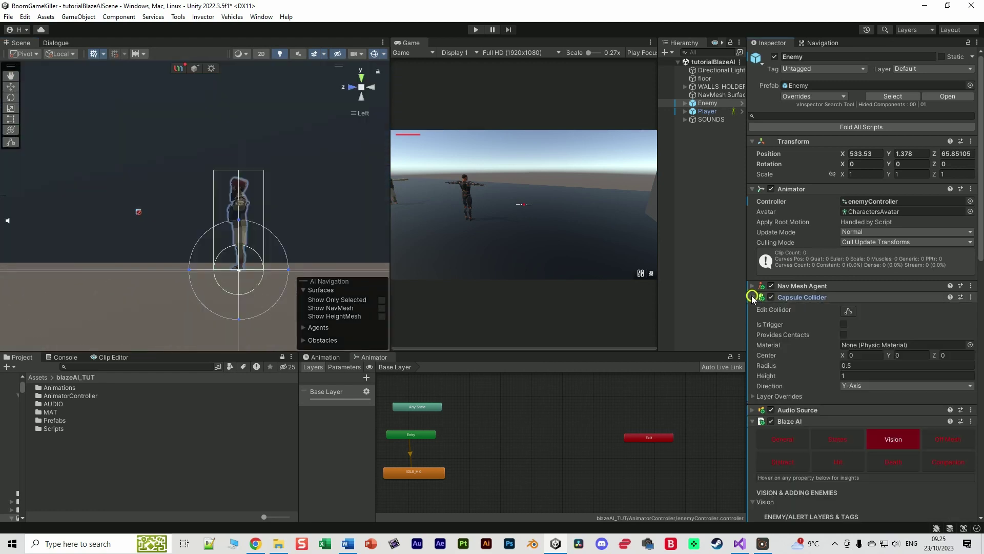
{"action": "left_click", "coordinate": [848, 311]}
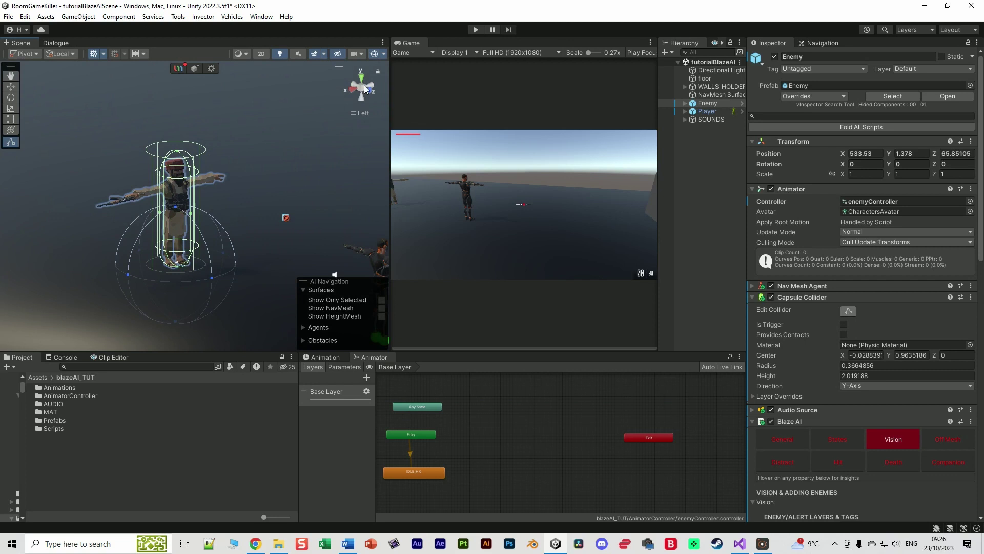
{"action": "left_click", "coordinate": [798, 297]}
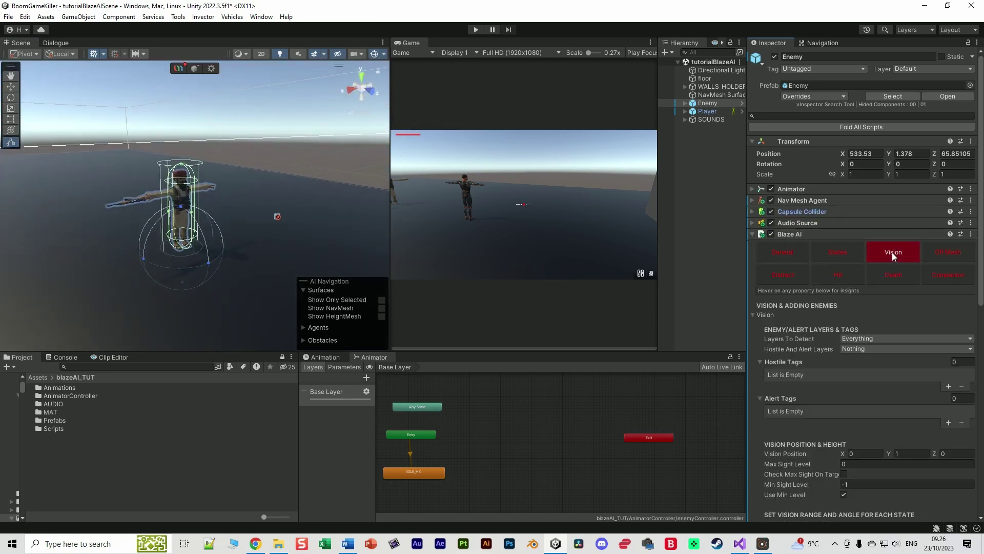
{"action": "scroll", "coordinate": [823, 284], "scroll_direction": "down", "scroll_amount": 3}
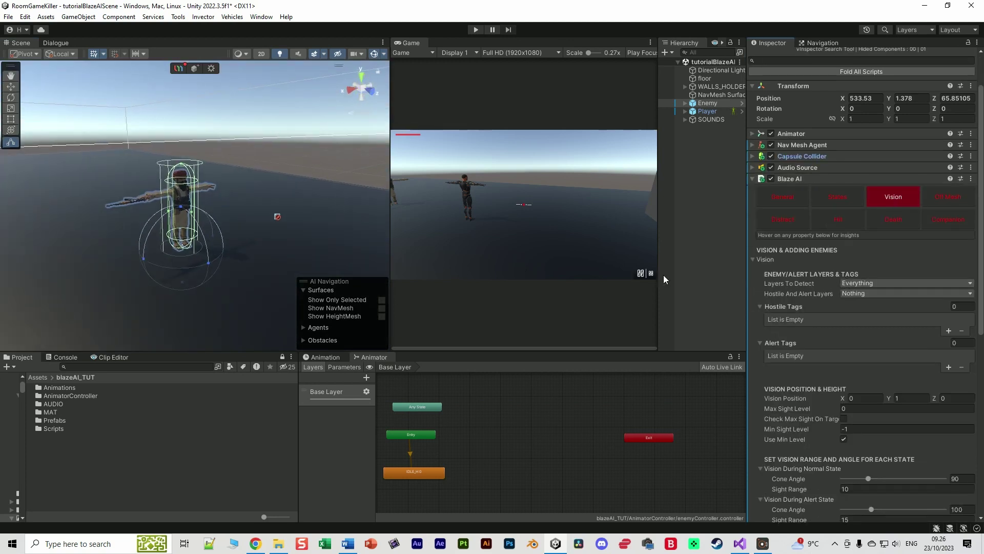
{"action": "left_click", "coordinate": [352, 91]}
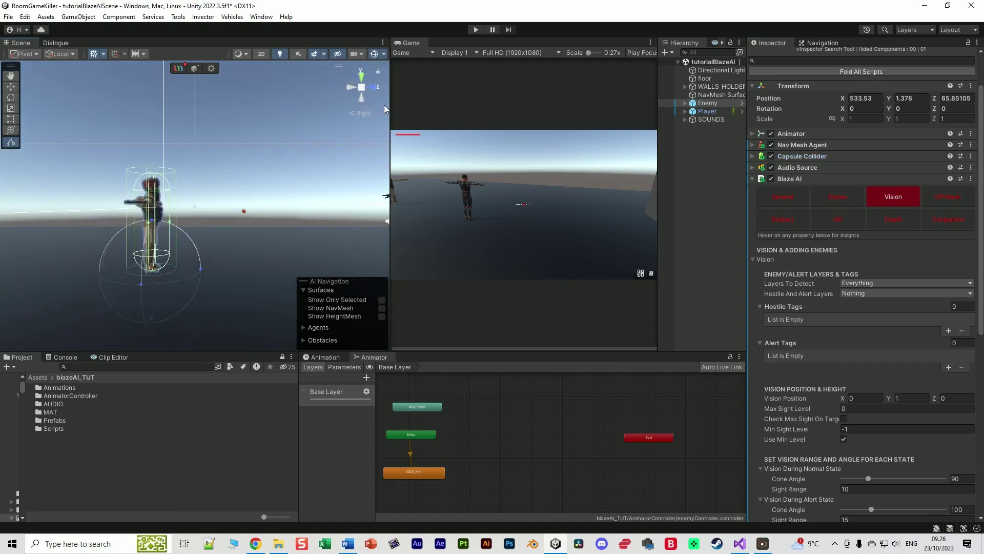
{"action": "left_click", "coordinate": [358, 87]}
{"action": "scroll", "coordinate": [205, 218], "scroll_direction": "up", "scroll_amount": 3}
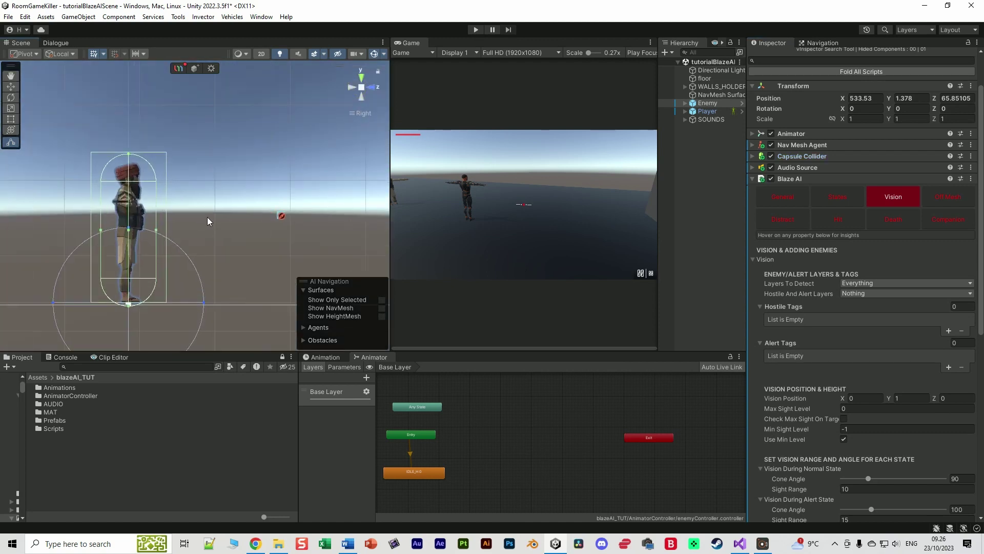
{"action": "scroll", "coordinate": [846, 287], "scroll_direction": "down", "scroll_amount": 2}
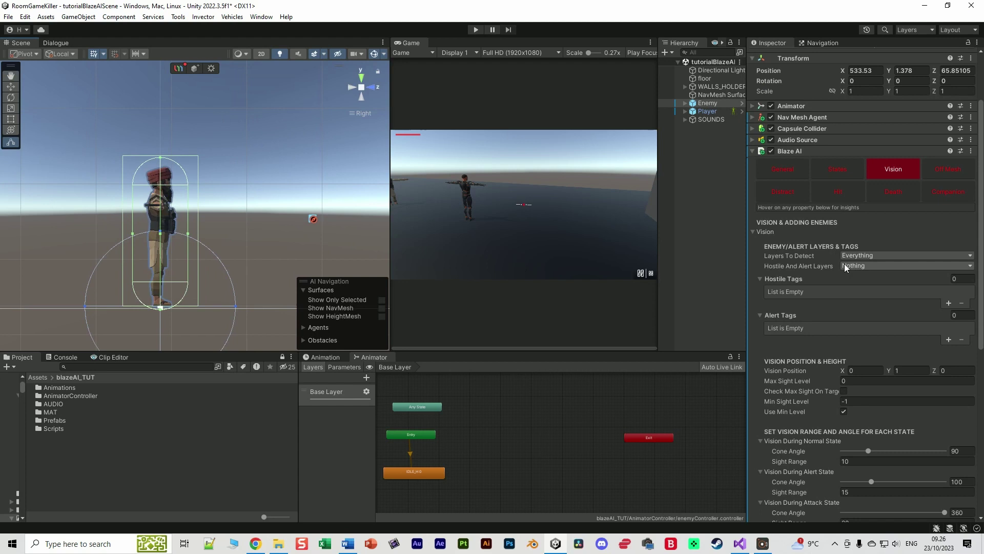
Step: Make Blaze AI vision detect only the Player layer and treat Player as the hostile and alert layer
{"action": "left_click", "coordinate": [867, 255]}
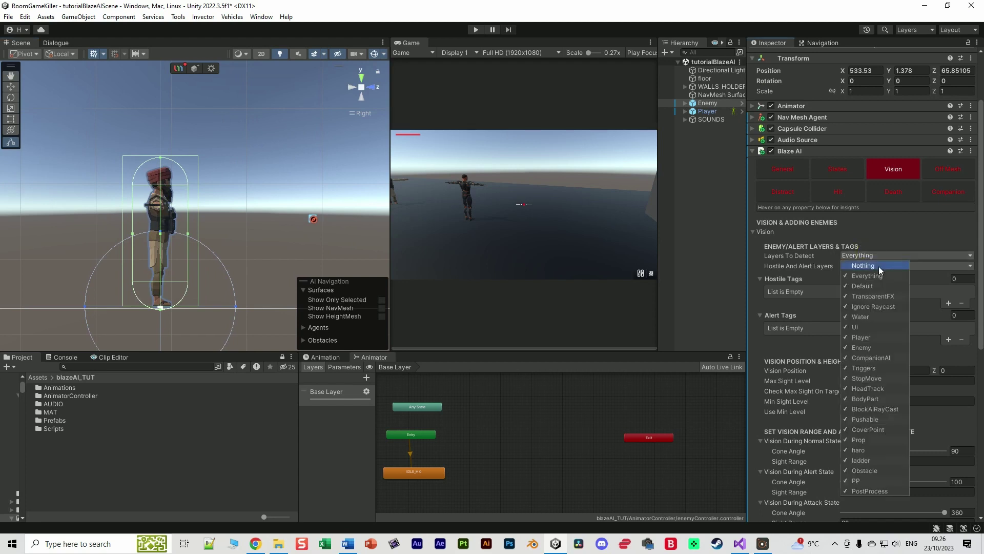
{"action": "left_click", "coordinate": [878, 266]}
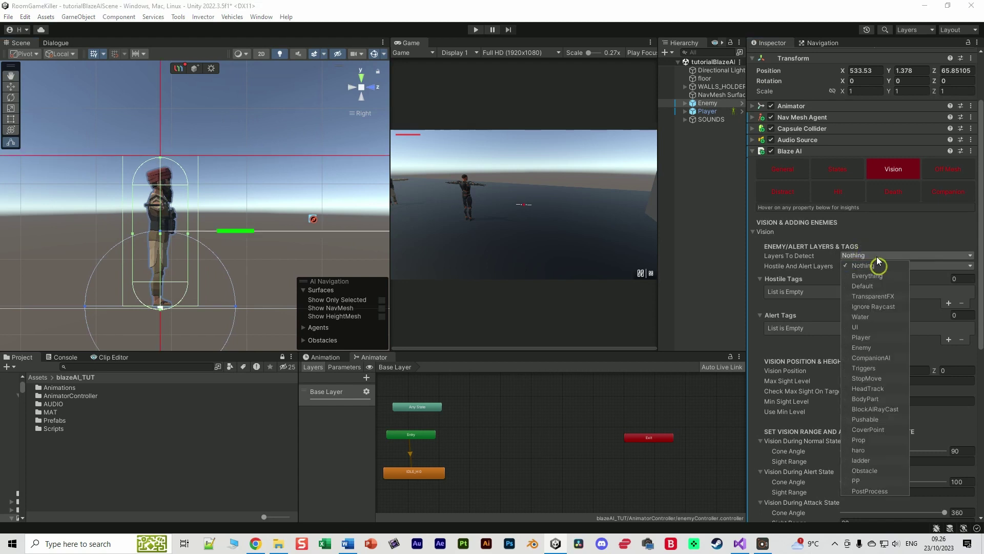
{"action": "left_click", "coordinate": [867, 337]}
{"action": "left_click", "coordinate": [813, 280]}
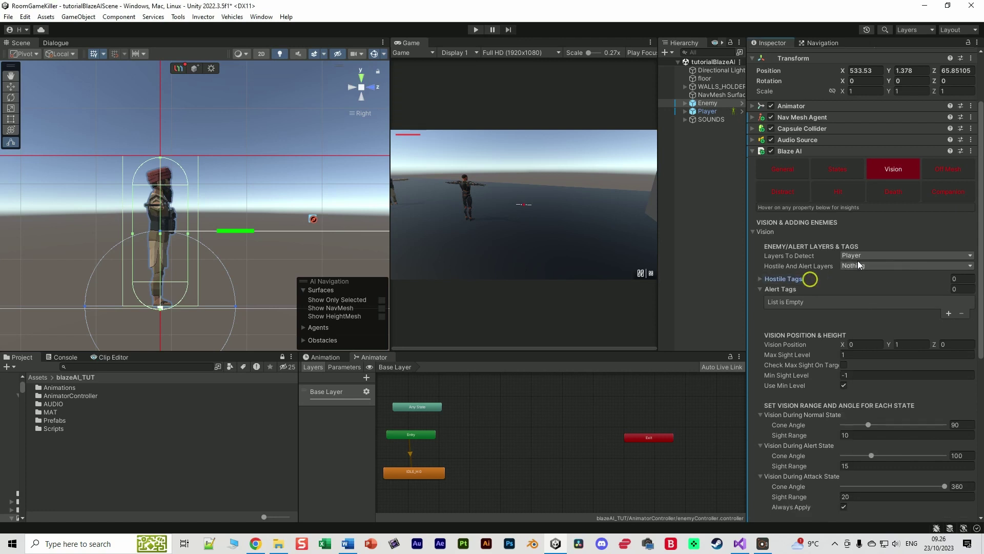
{"action": "left_click", "coordinate": [859, 264]}
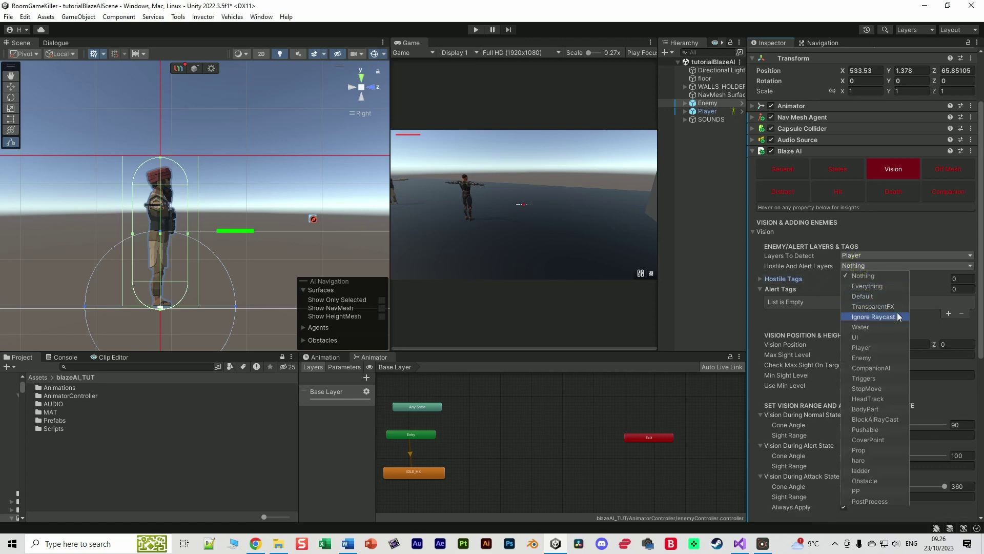
{"action": "left_click", "coordinate": [866, 348]}
{"action": "left_click", "coordinate": [760, 280]}
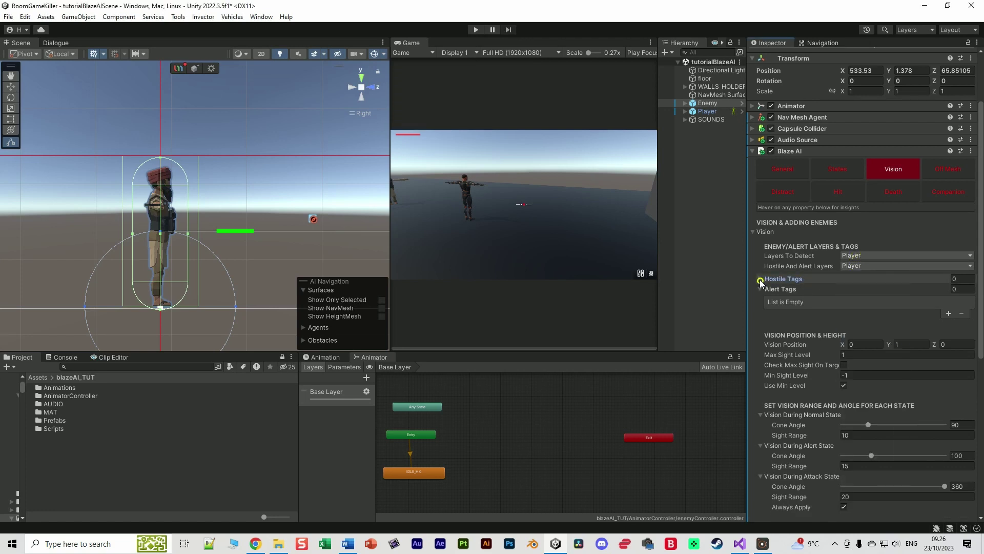
Step: Add Player as the Enemy's hostile tag and scroll down to the vision position and range settings
{"action": "left_click", "coordinate": [760, 281]}
{"action": "left_click", "coordinate": [878, 297]}
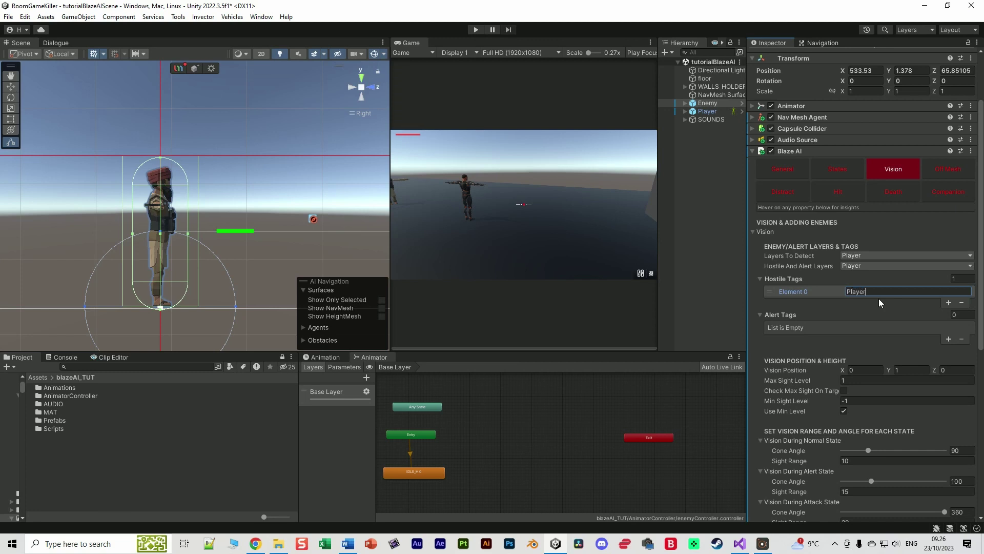
{"action": "left_click", "coordinate": [708, 105]}
{"action": "left_click", "coordinate": [708, 111]}
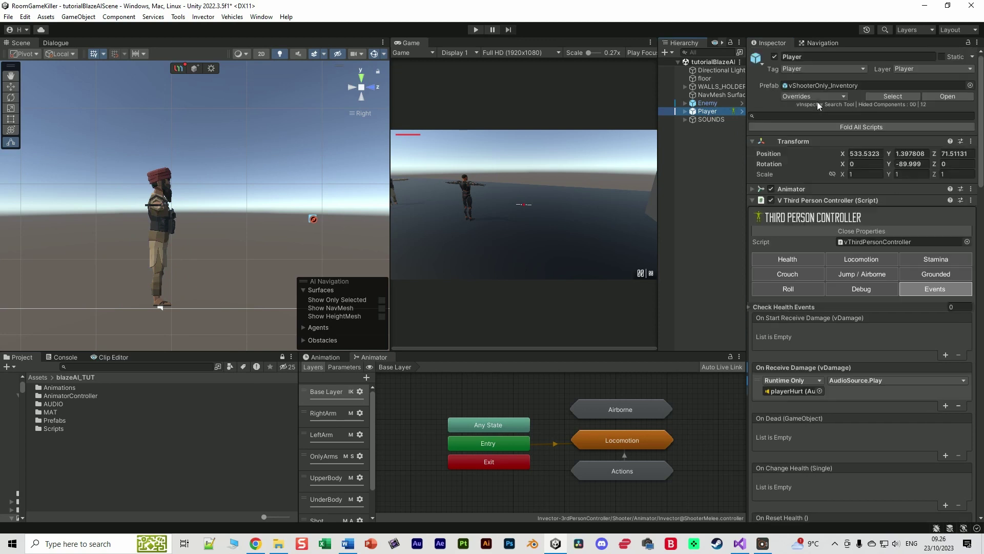
{"action": "left_click", "coordinate": [708, 103]}
{"action": "scroll", "coordinate": [875, 265], "scroll_direction": "down", "scroll_amount": 3}
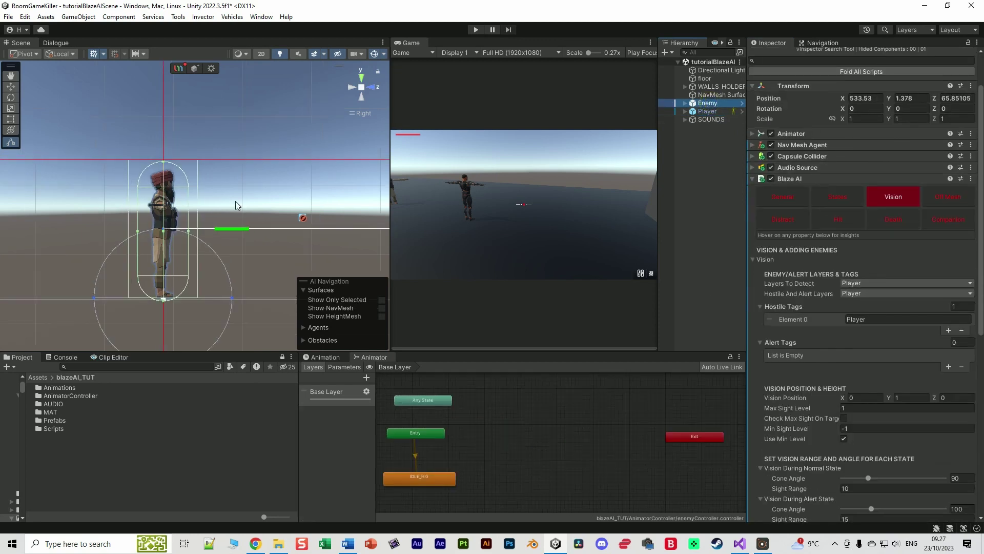
{"action": "scroll", "coordinate": [855, 330], "scroll_direction": "down", "scroll_amount": 3}
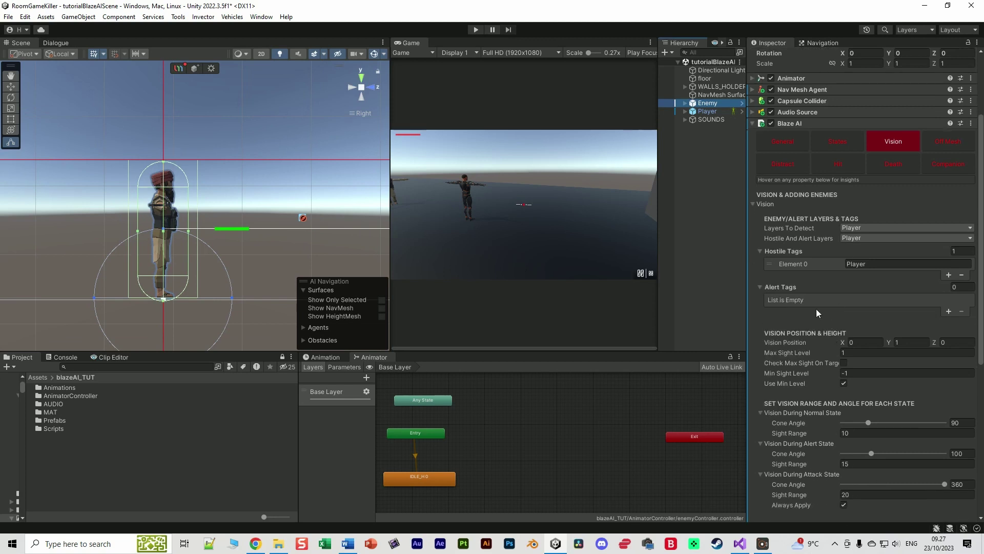
{"action": "scroll", "coordinate": [847, 291], "scroll_direction": "down", "scroll_amount": 3}
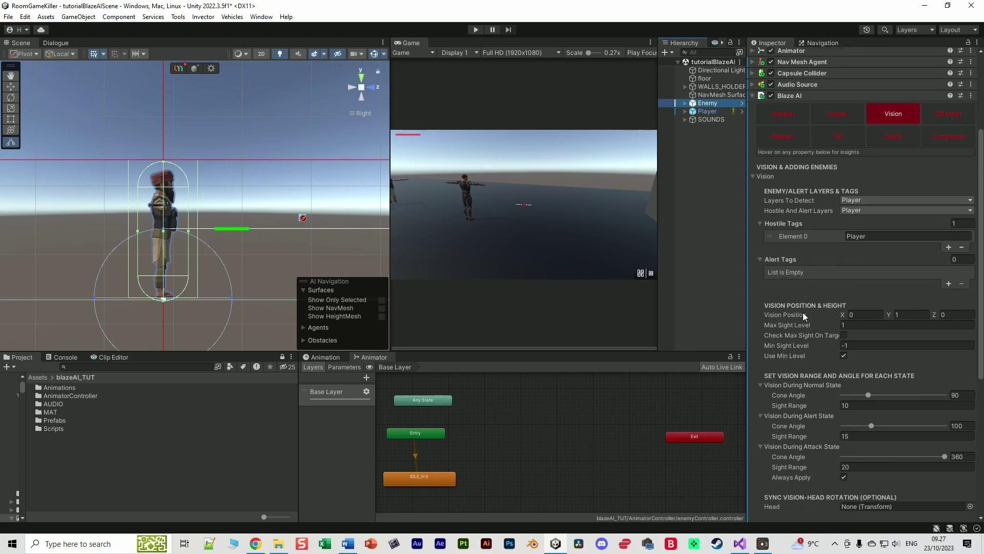
Step: Raise the Enemy's vision position height to 1.67
{"action": "left_click_drag", "start_coordinate": [825, 300], "coordinate": [859, 307]}
{"action": "left_click", "coordinate": [904, 287]}
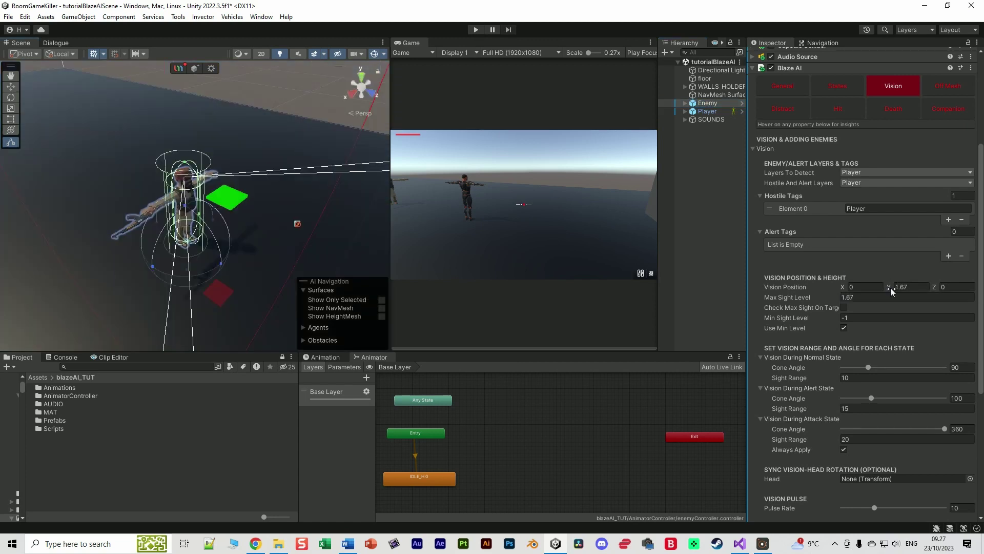
{"action": "right_click_drag", "start_coordinate": [212, 253], "coordinate": [173, 188]}
{"action": "left_click", "coordinate": [351, 86]}
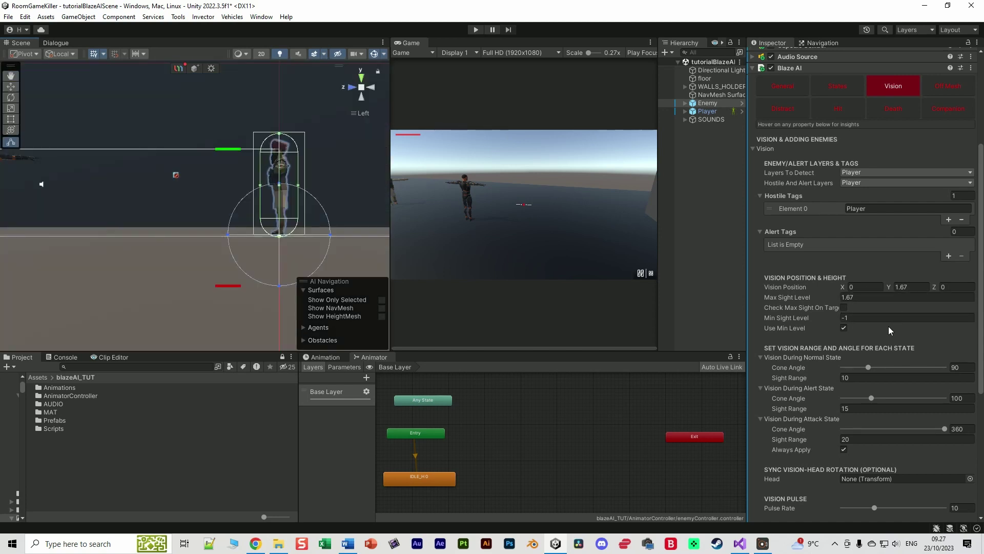
Step: Set the max sight level to 1.98 and the min sight level to -0.03
{"action": "left_click", "coordinate": [843, 298]}
{"action": "type", "text": "1.82"}
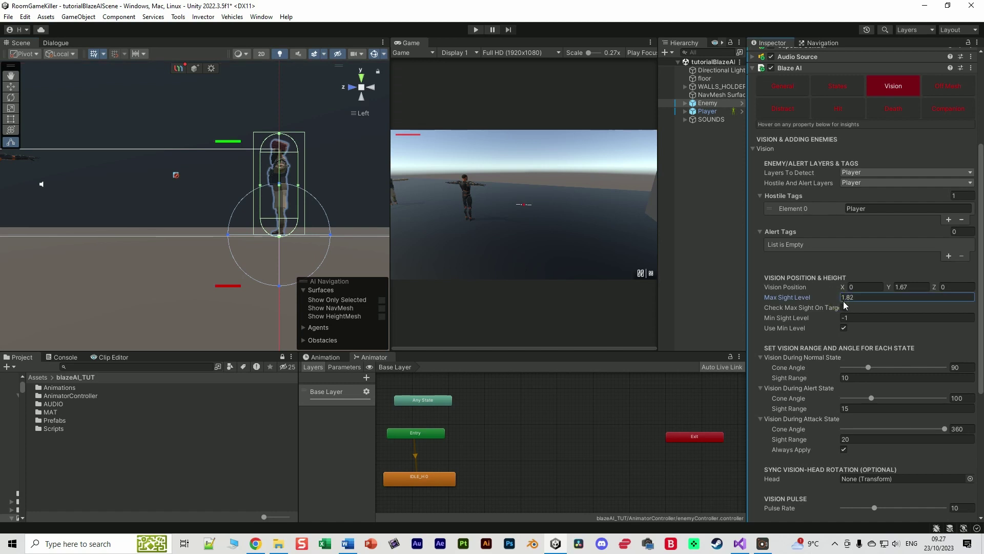
{"action": "key", "text": "BackSpace"}
{"action": "key", "text": "BackSpace"}
{"action": "type", "text": "98"}
{"action": "left_click", "coordinate": [845, 319]}
{"action": "type", "text": "-0.72"}
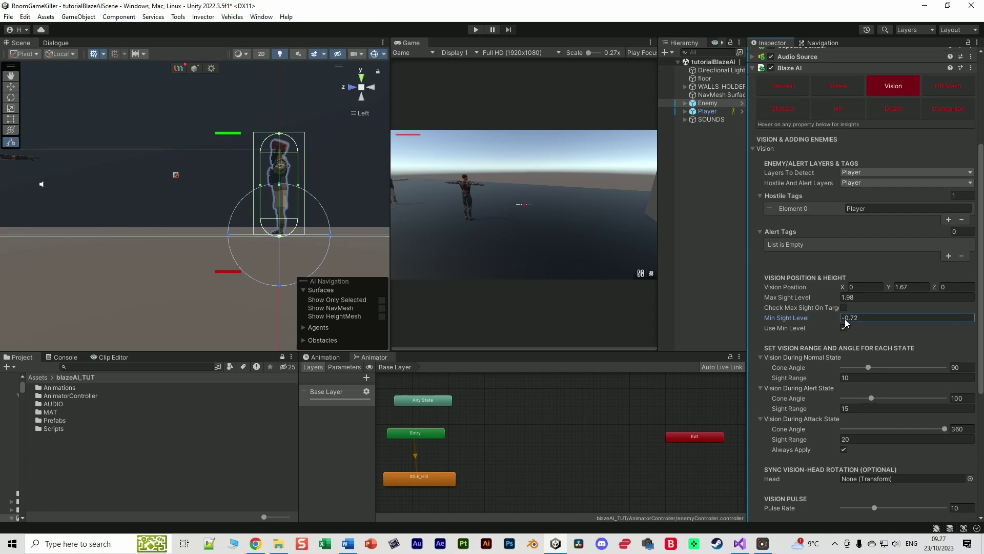
{"action": "key", "text": "BackSpace"}
{"action": "key", "text": "BackSpace"}
{"action": "type", "text": "03"}
Step: Set the normal-state sight range to 10.4 and widen the cone angle to 360
{"action": "left_click_drag", "start_coordinate": [252, 230], "coordinate": [248, 171], "text": "alt"}
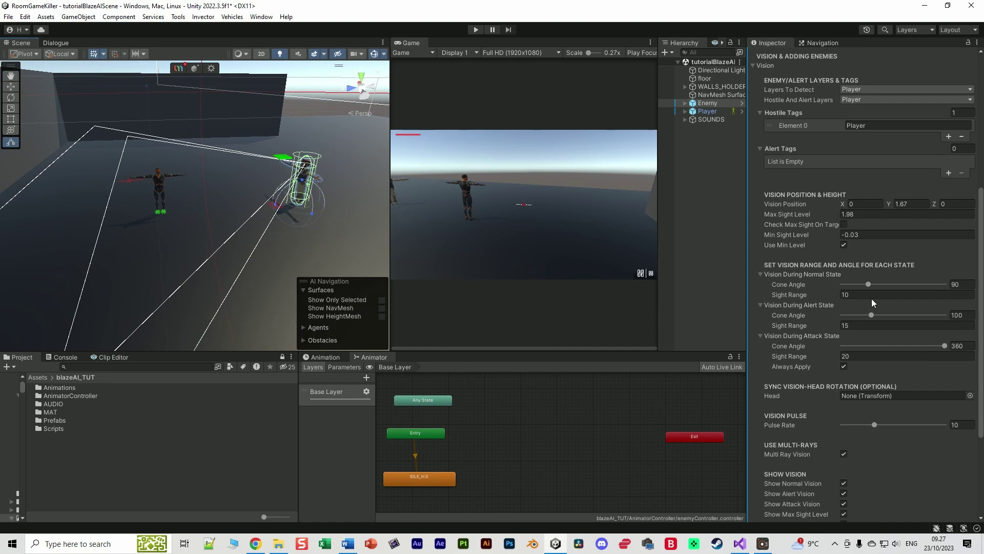
{"action": "left_click_drag", "start_coordinate": [271, 211], "coordinate": [54, 180], "text": "alt"}
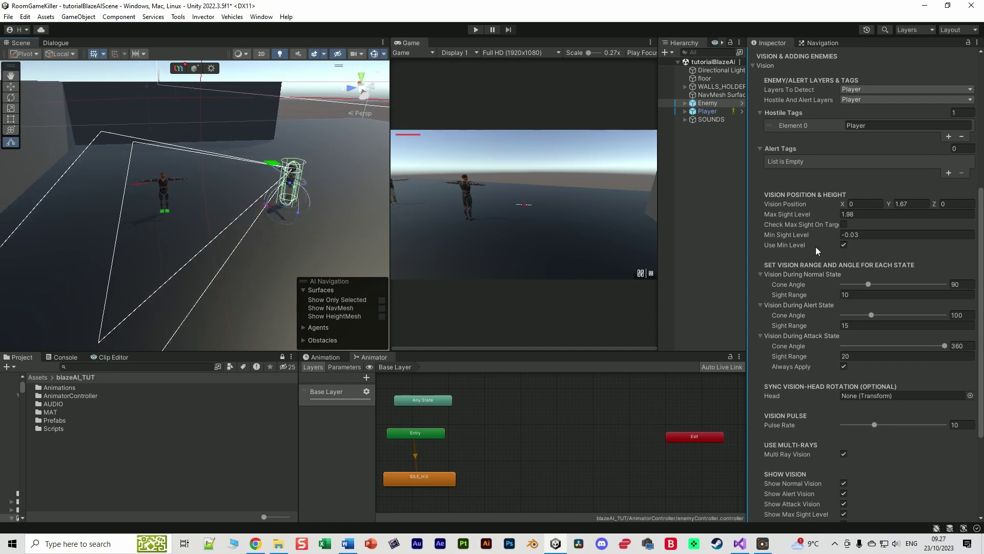
{"action": "left_click", "coordinate": [838, 296]}
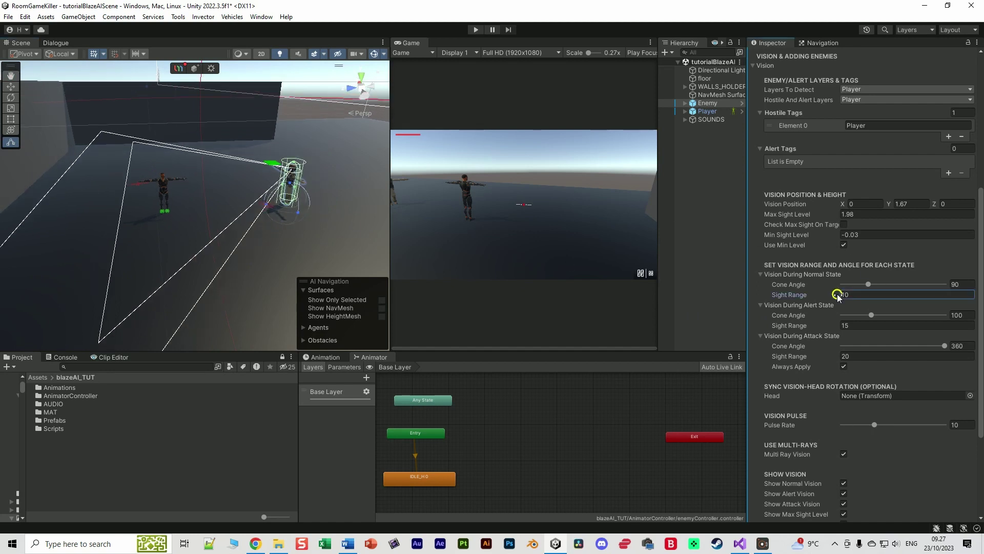
{"action": "mouse_move", "coordinate": [837, 293]}
{"action": "left_mouse_down"}
{"action": "mouse_move", "coordinate": [850, 295]}
{"action": "mouse_move", "coordinate": [825, 295]}
{"action": "mouse_move", "coordinate": [847, 299]}
{"action": "left_mouse_up"}
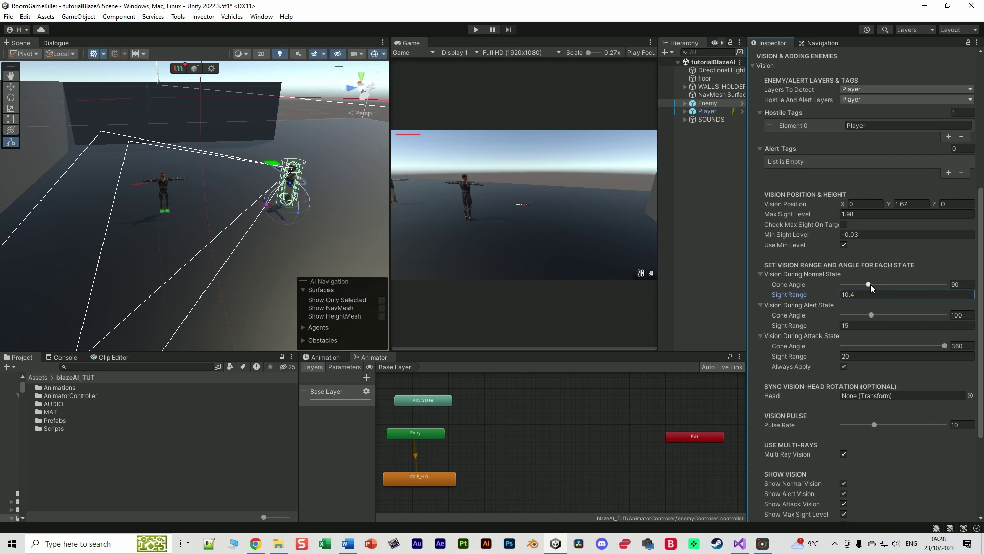
{"action": "left_click_drag", "start_coordinate": [220, 202], "coordinate": [257, 215], "text": "alt"}
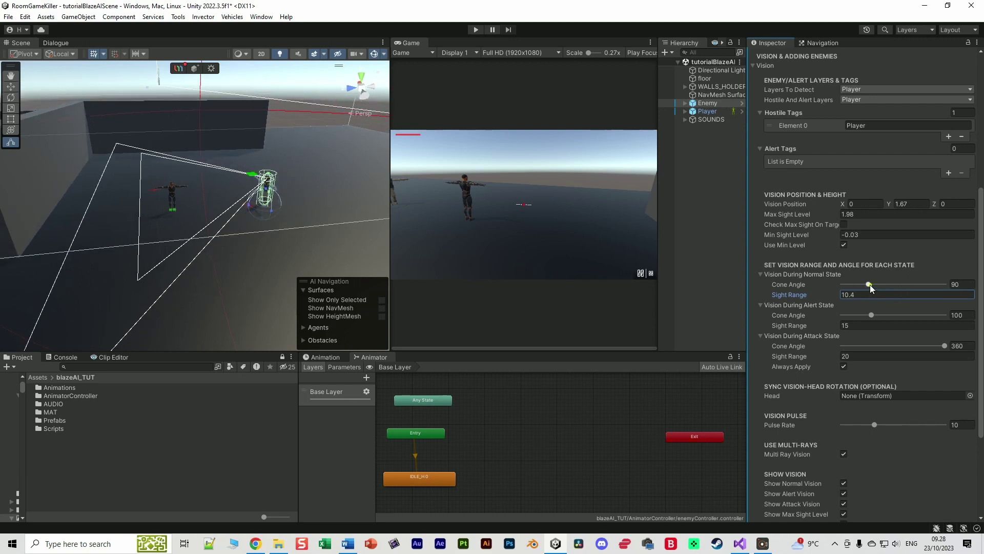
{"action": "left_click_drag", "start_coordinate": [870, 285], "coordinate": [967, 290]}
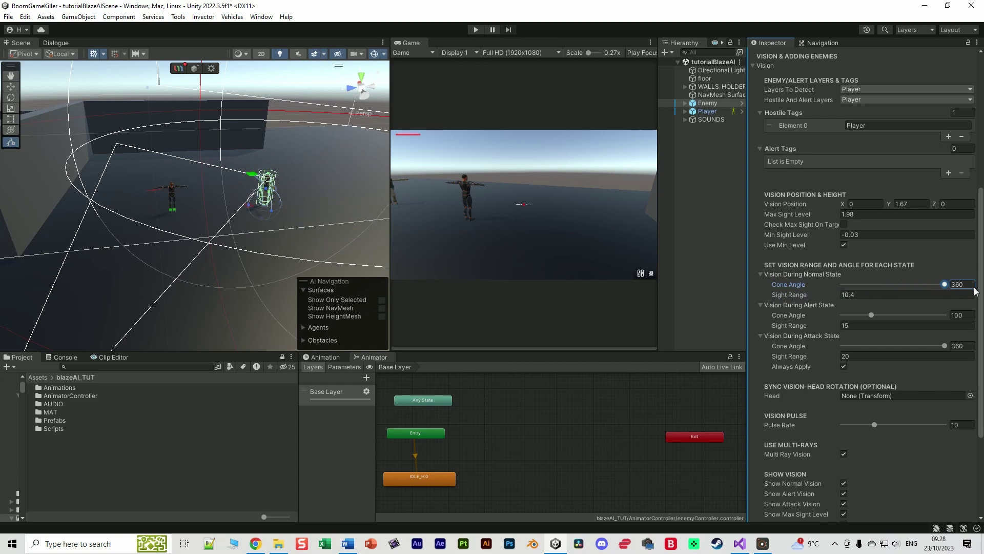
{"action": "left_click_drag", "start_coordinate": [215, 213], "coordinate": [201, 261], "text": "alt"}
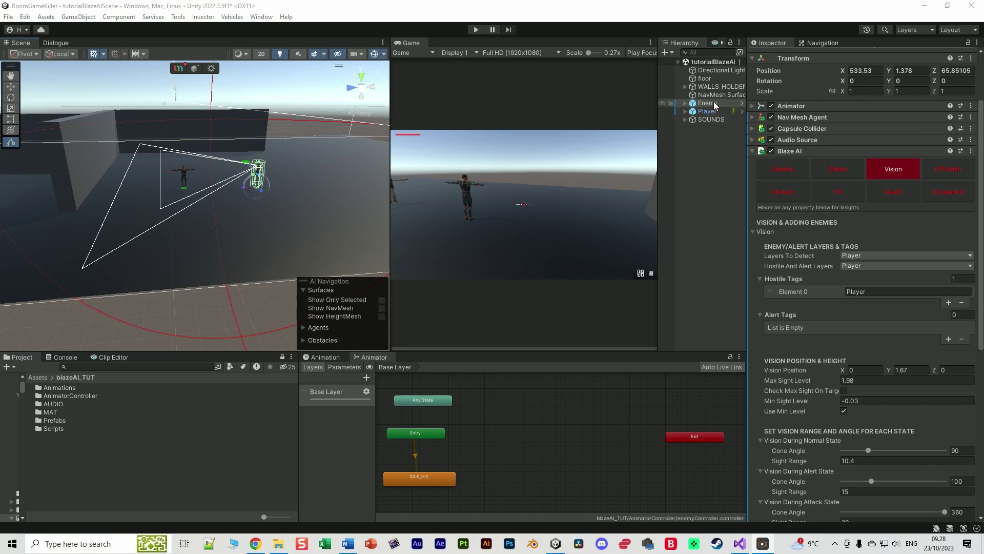
Step: Use Blaze AI's Add Behaviours to give the Enemy Normal, Alert, Attack, Cover Shooter, Going To Cover and Surprised behaviours
{"action": "middle_click_drag", "start_coordinate": [496, 435], "coordinate": [515, 428]}
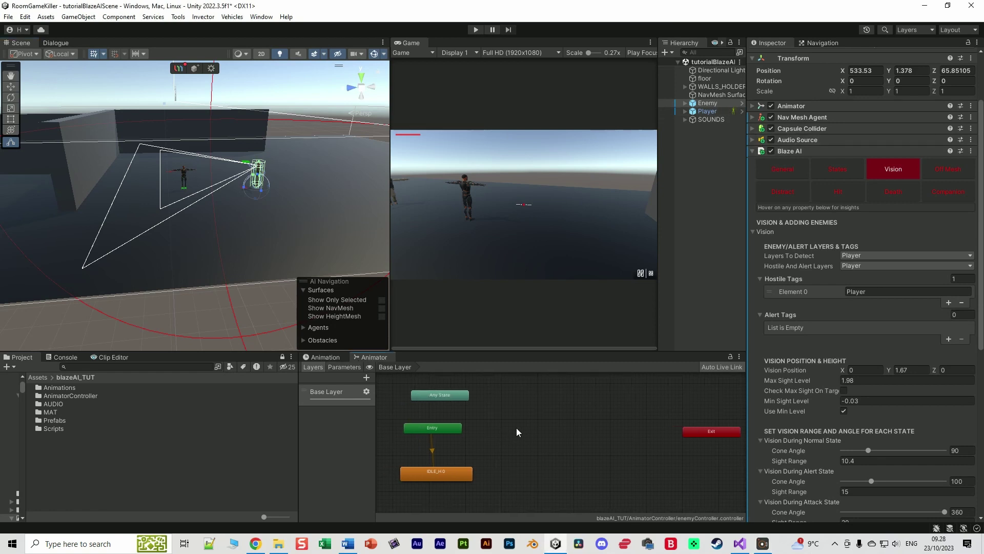
{"action": "double_click", "coordinate": [52, 388]}
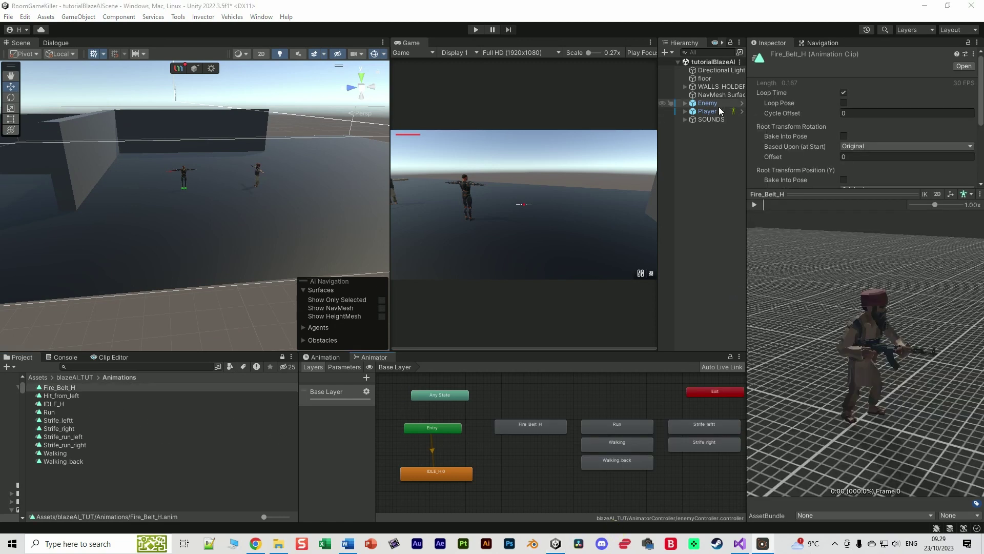
{"action": "left_click", "coordinate": [707, 103]}
{"action": "left_click_drag", "start_coordinate": [745, 176], "coordinate": [643, 177]}
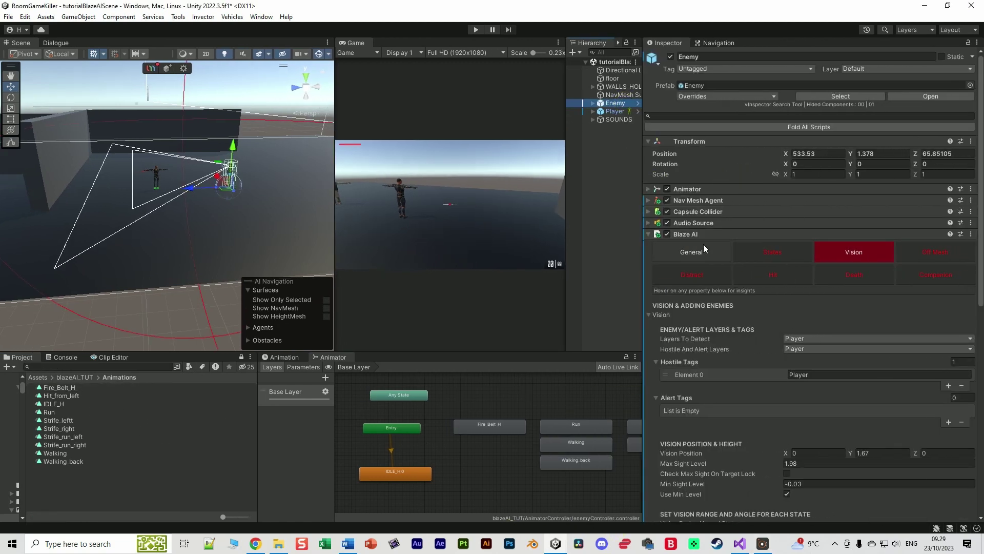
{"action": "left_click", "coordinate": [692, 251]}
{"action": "left_click", "coordinate": [773, 252]}
{"action": "scroll", "coordinate": [762, 379], "scroll_direction": "down", "scroll_amount": 2}
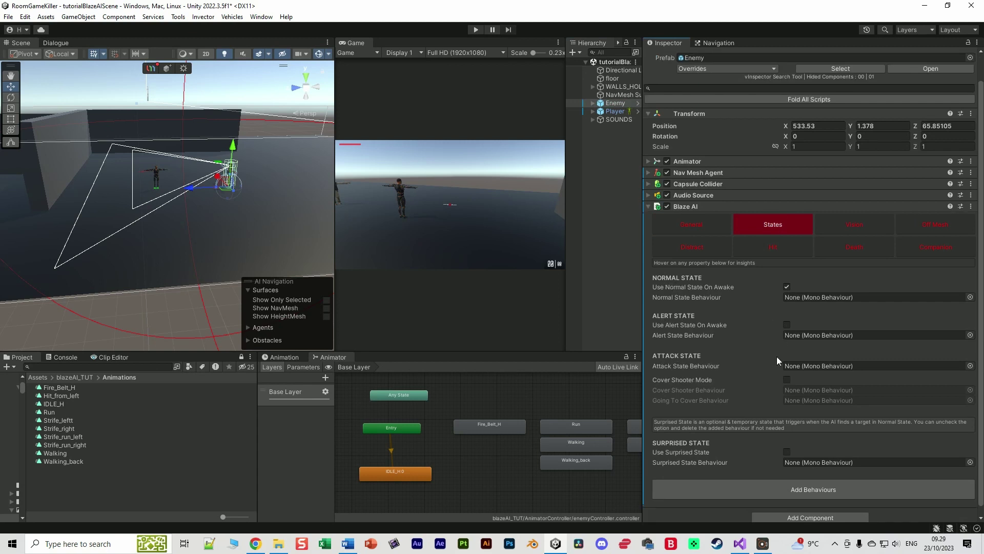
{"action": "left_click", "coordinate": [801, 491]}
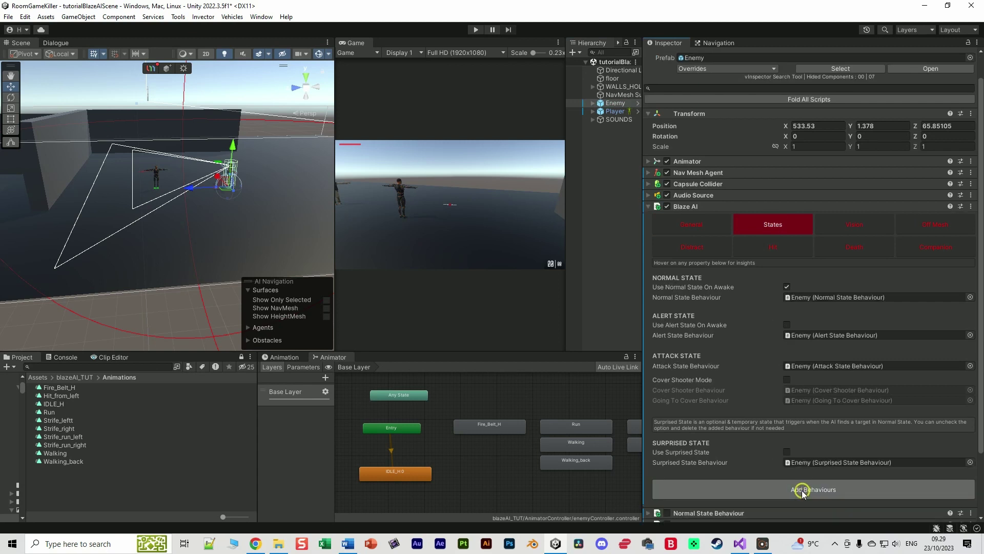
{"action": "left_click", "coordinate": [691, 207]}
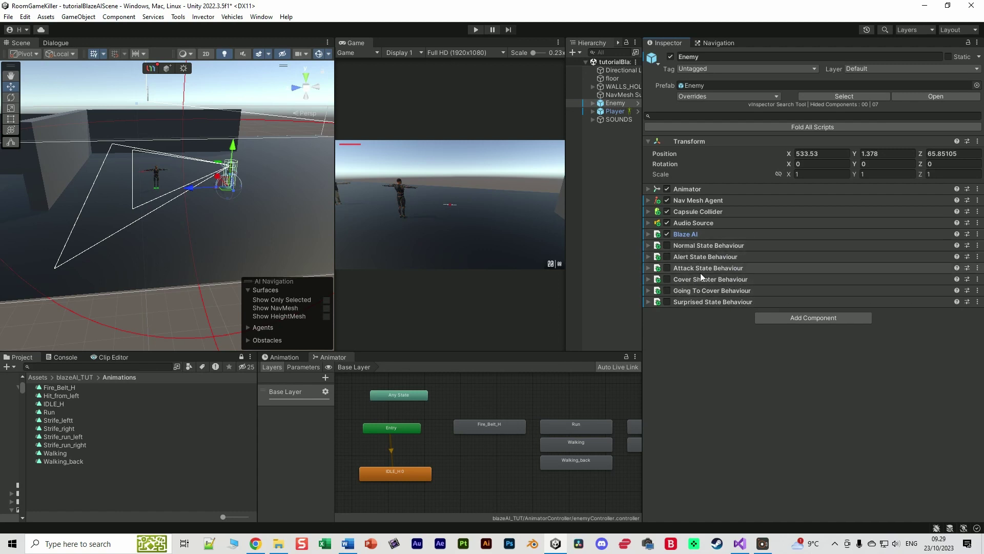
Step: Copy the IDLE_H 0 state name from the Animator into the normal state's first idle animation
{"action": "left_click", "coordinate": [710, 245]}
{"action": "scroll", "coordinate": [765, 272], "scroll_direction": "down", "scroll_amount": 1}
{"action": "scroll", "coordinate": [397, 460], "scroll_direction": "up", "scroll_amount": 3}
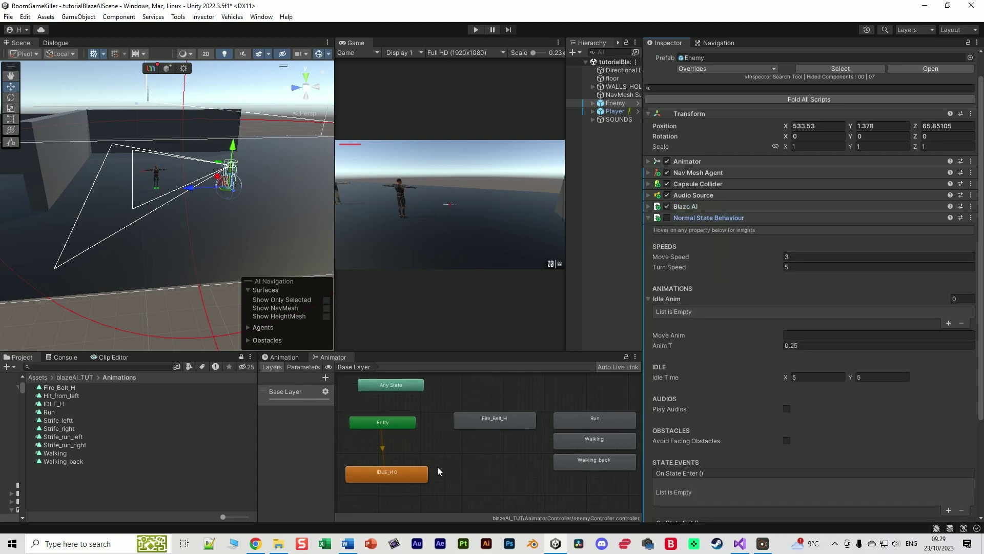
{"action": "double_click", "coordinate": [405, 456]}
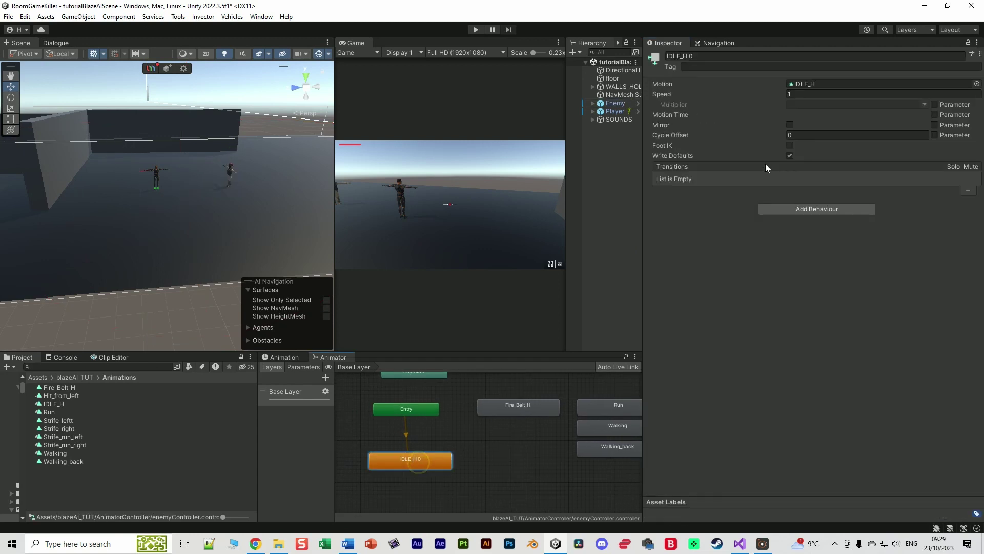
{"action": "left_click", "coordinate": [726, 58]}
{"action": "key", "text": "ctrl+c"}
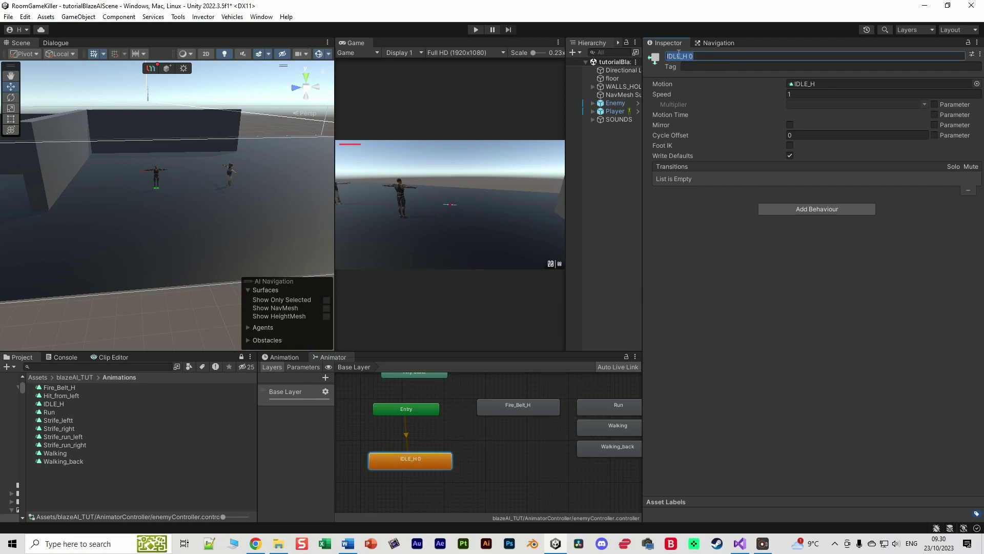
{"action": "left_click", "coordinate": [477, 410]}
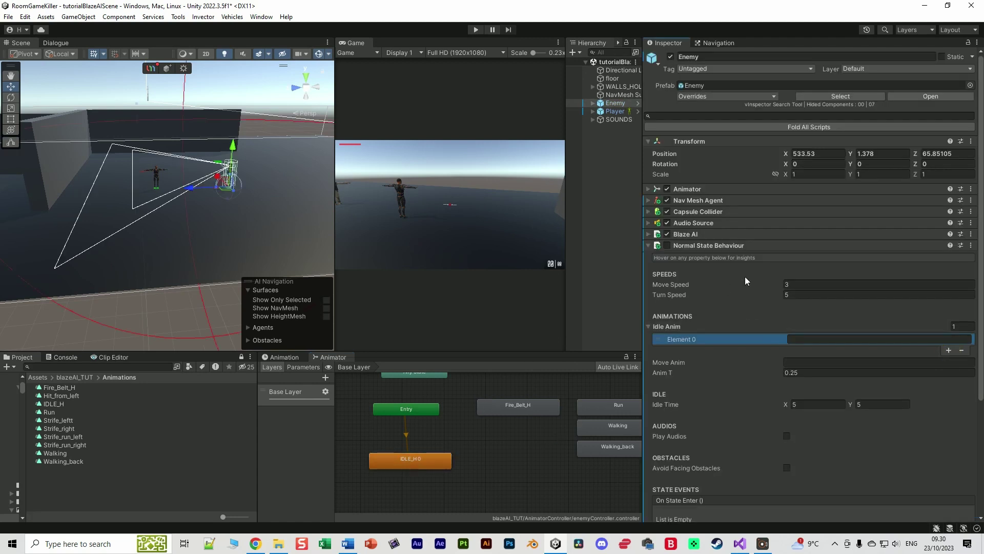
{"action": "left_click", "coordinate": [803, 339]}
{"action": "key", "text": "ctrl+v"}
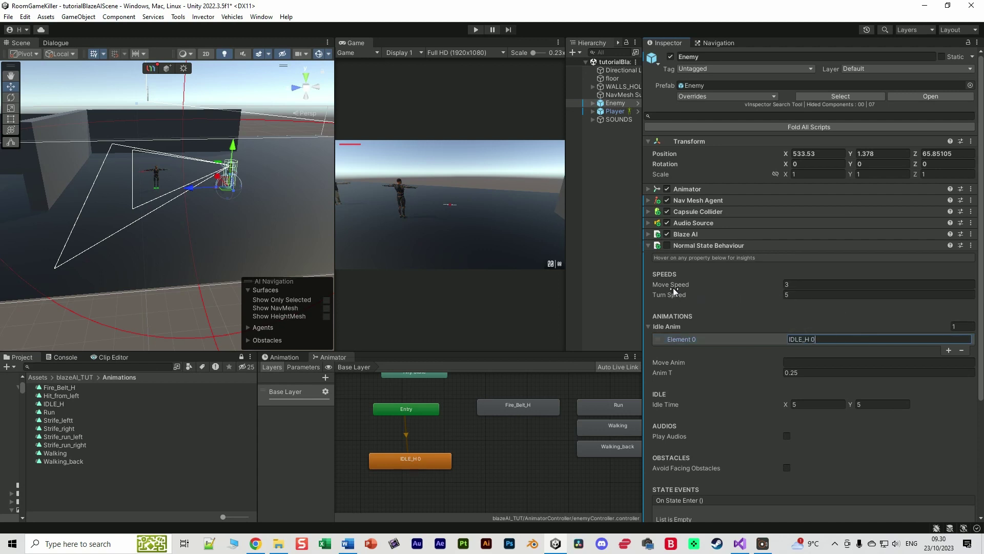
Step: Set the normal-state move speed to 1.2 and turn speed to 3
{"action": "left_click", "coordinate": [801, 285]}
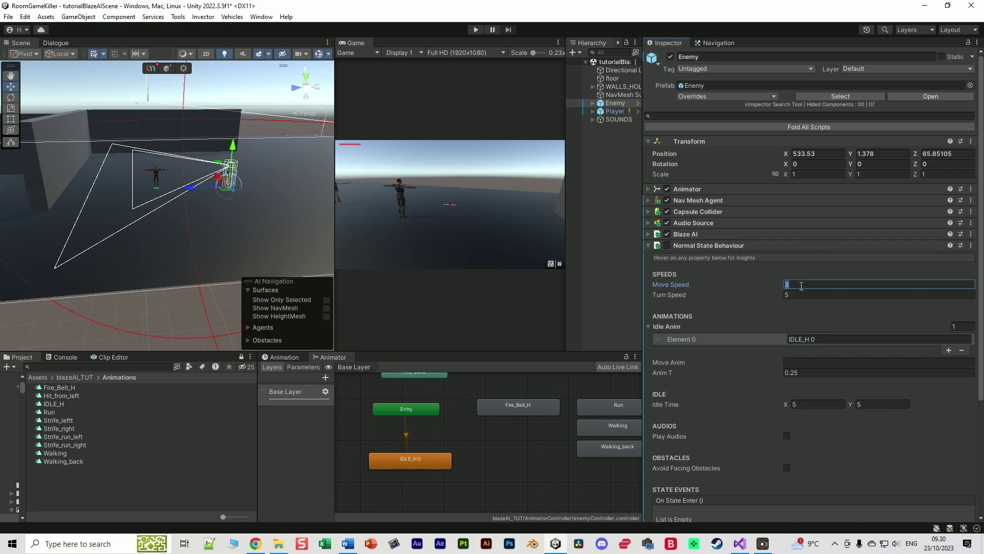
{"action": "key", "text": "BackSpace"}
{"action": "type", "text": "1.2"}
{"action": "left_click", "coordinate": [797, 296]}
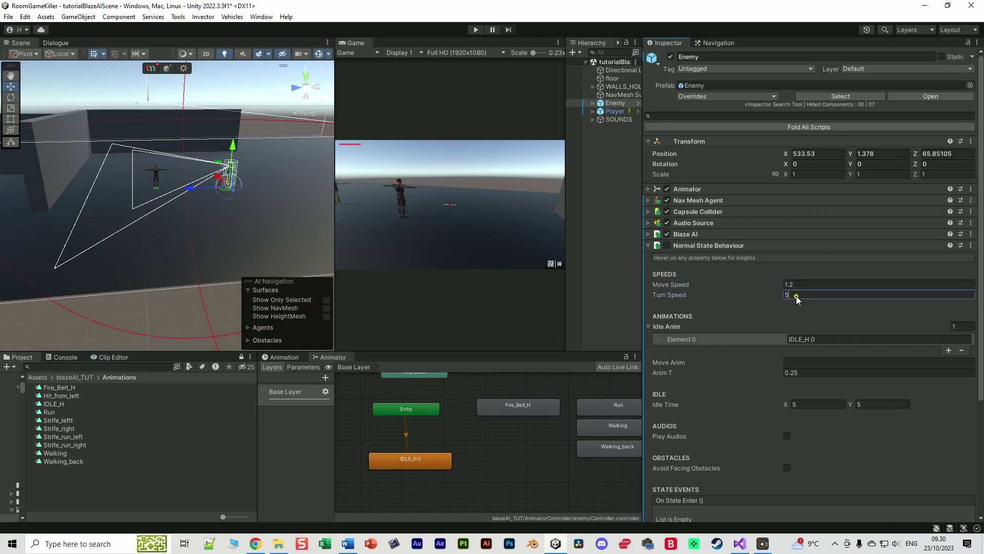
{"action": "type", "text": "3"}
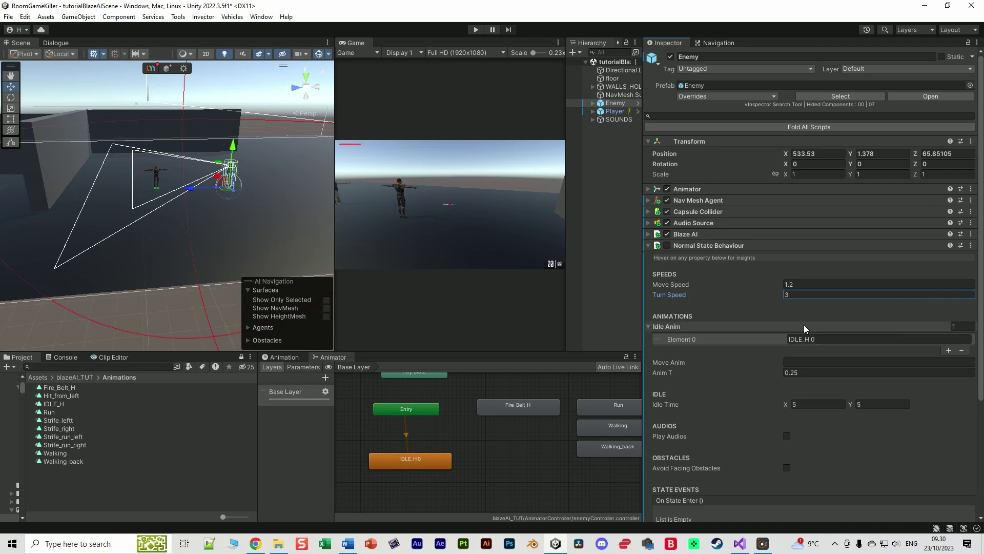
{"action": "left_click", "coordinate": [700, 244]}
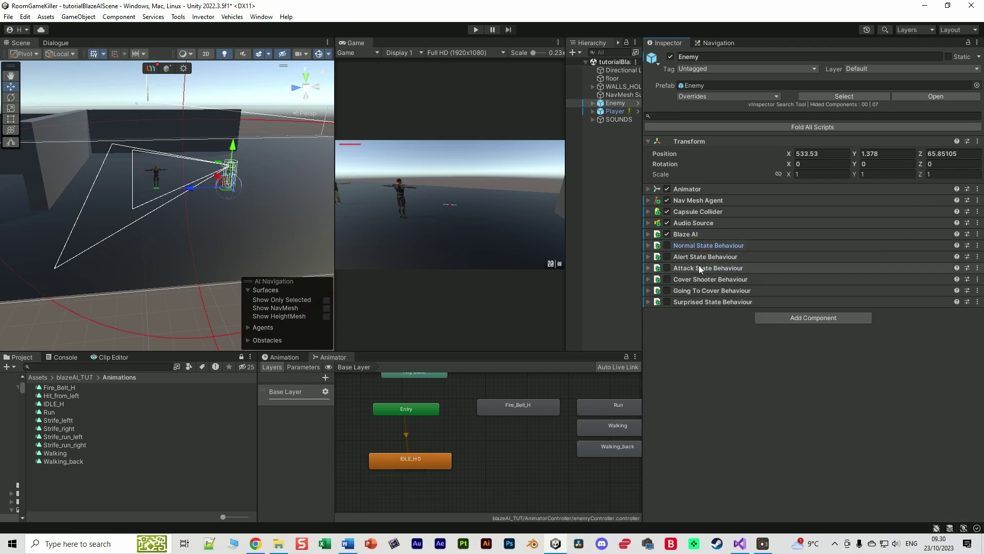
Step: Set the attack state's idle animation to IDLE_H 0
{"action": "left_click", "coordinate": [700, 266]}
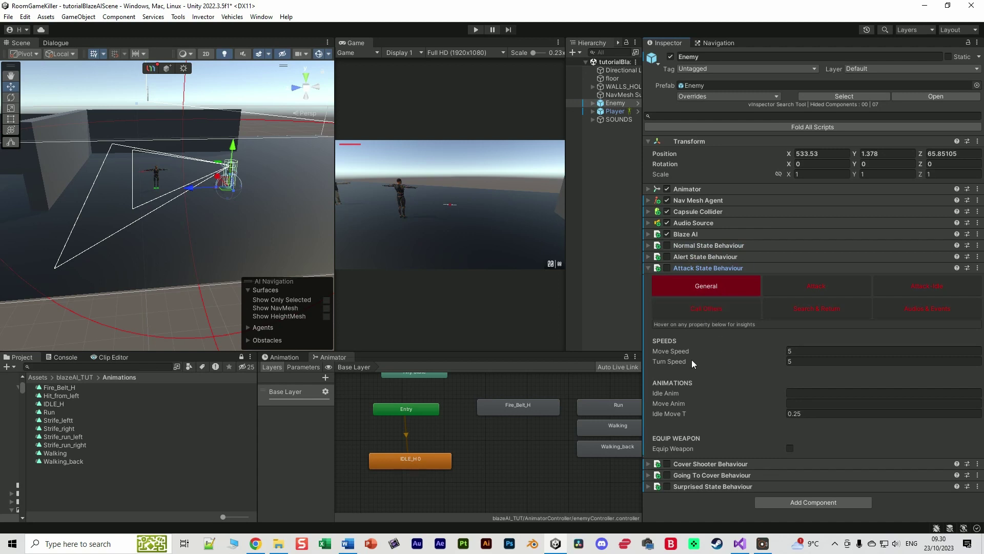
{"action": "left_click", "coordinate": [805, 392]}
{"action": "key", "text": "ctrl+v"}
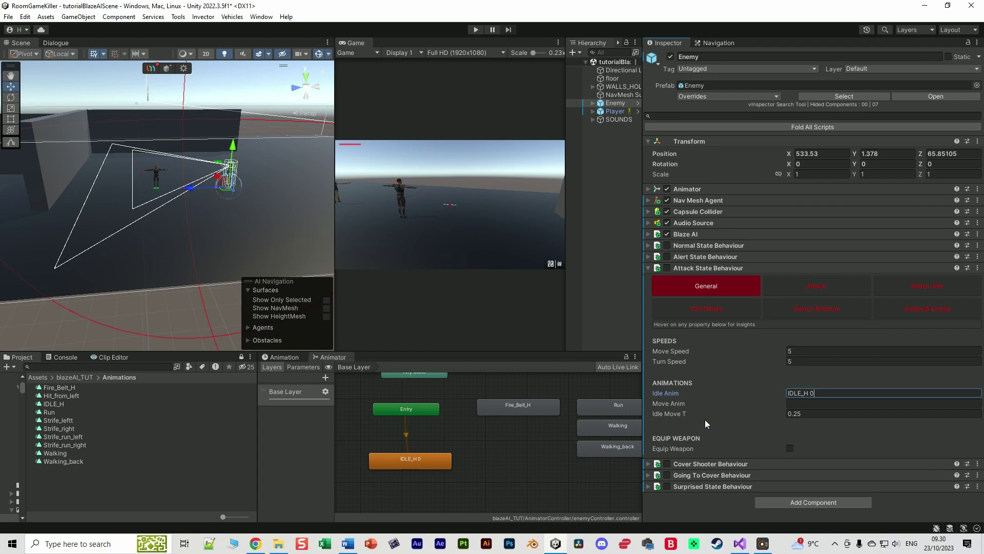
{"action": "left_click", "coordinate": [814, 287]}
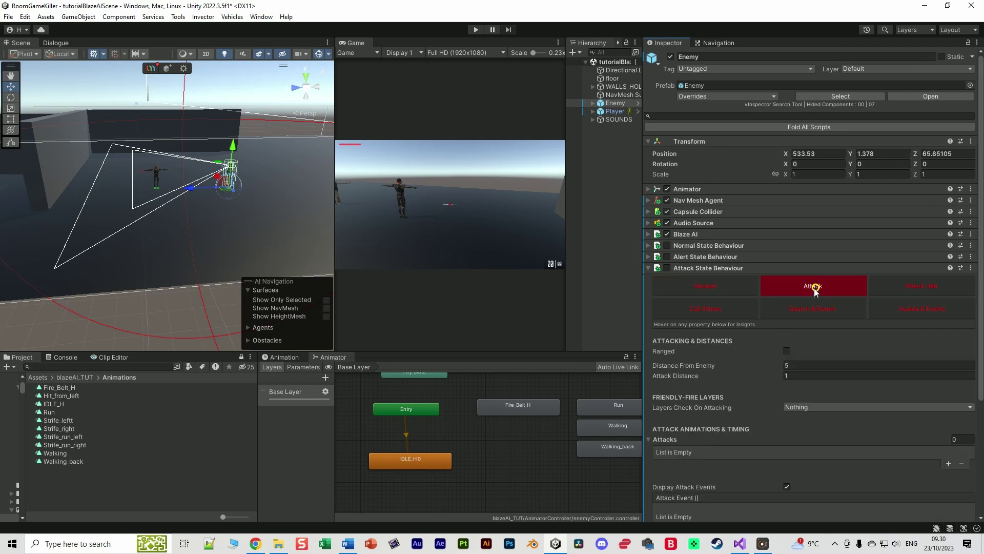
{"action": "left_click", "coordinate": [926, 292]}
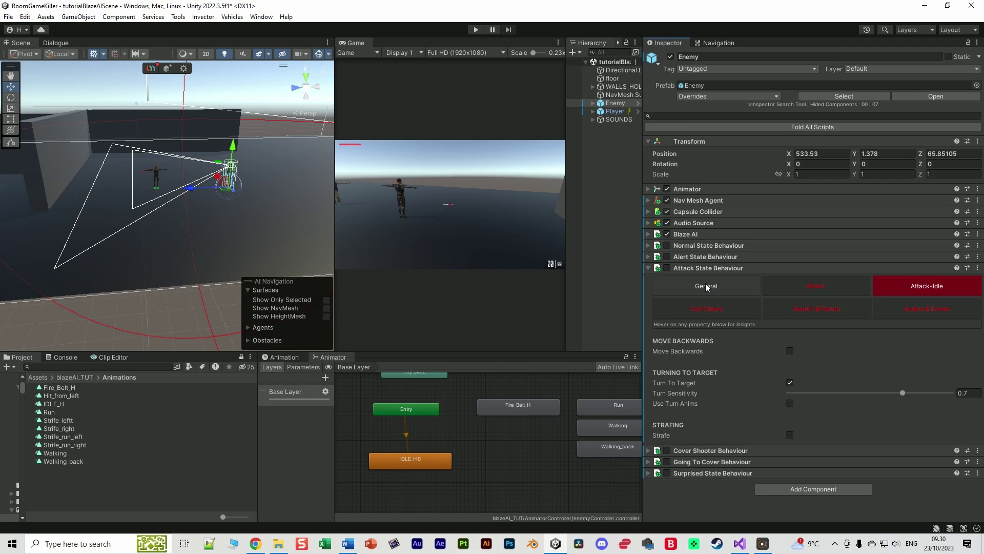
Step: Copy the Fire_Belt_H state name from the Animator and bring up the attack state's Attack settings
{"action": "middle_click_drag", "start_coordinate": [506, 411], "coordinate": [461, 413]}
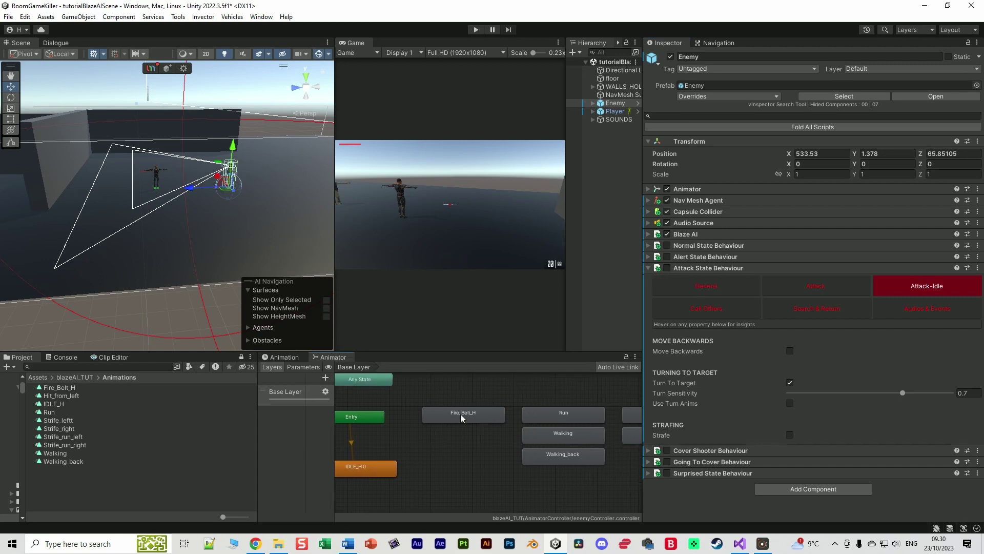
{"action": "left_click", "coordinate": [460, 414]}
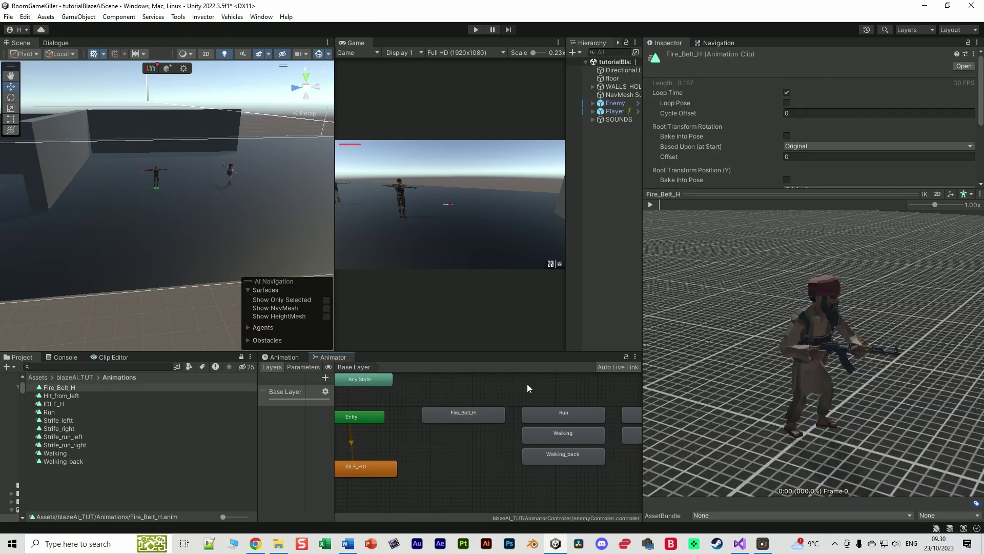
{"action": "left_click", "coordinate": [454, 421]}
{"action": "left_click", "coordinate": [730, 58]}
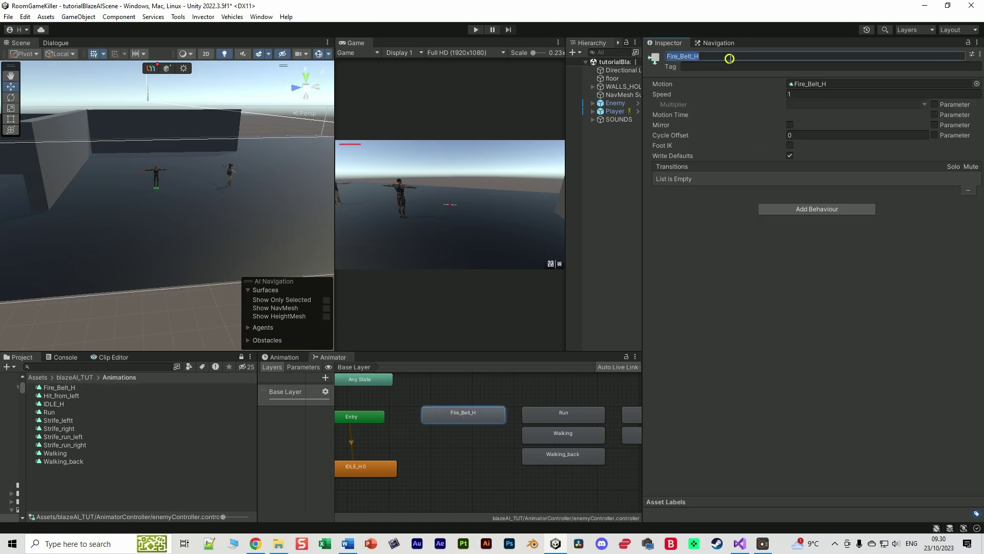
{"action": "left_click", "coordinate": [616, 104]}
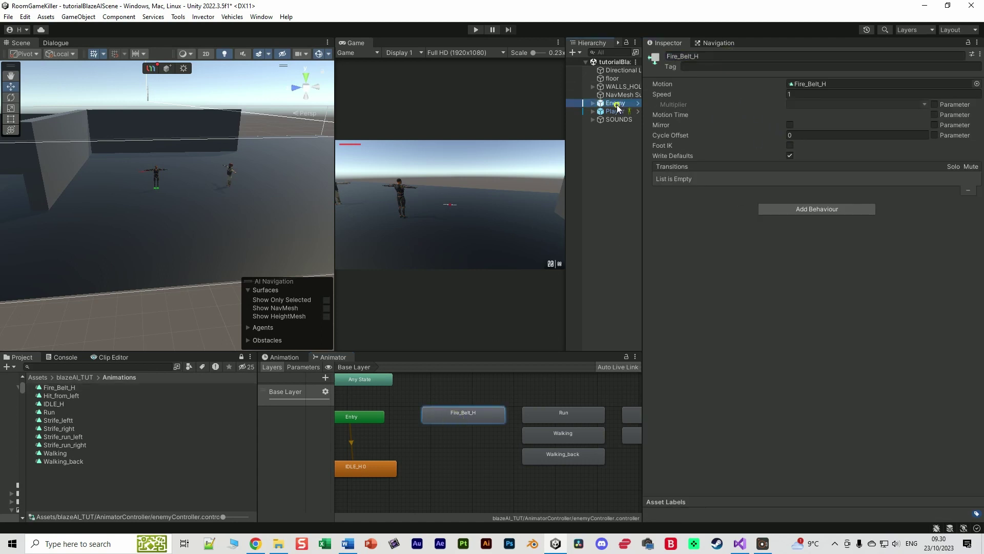
{"action": "left_click", "coordinate": [794, 284]}
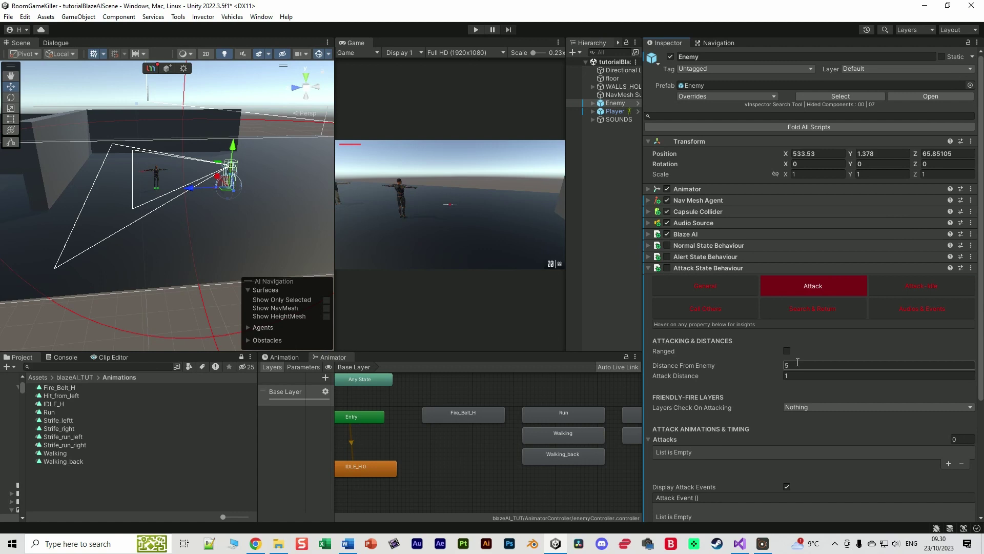
{"action": "scroll", "coordinate": [799, 379], "scroll_direction": "down", "scroll_amount": 1}
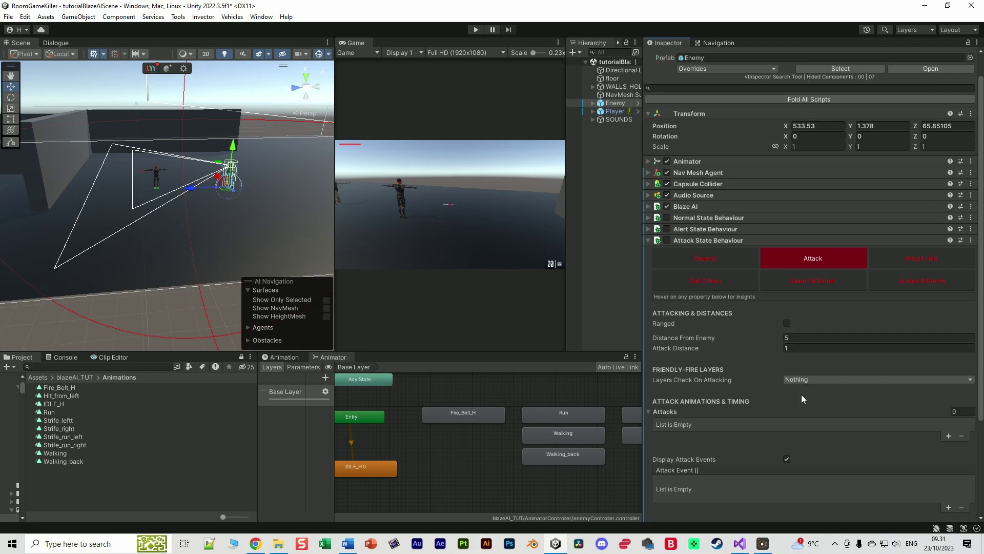
Step: Add an attack playing Fire_Belt_H with duration 1 and Anim T 0.25
{"action": "left_click", "coordinate": [948, 436]}
{"action": "scroll", "coordinate": [793, 407], "scroll_direction": "down", "scroll_amount": 1}
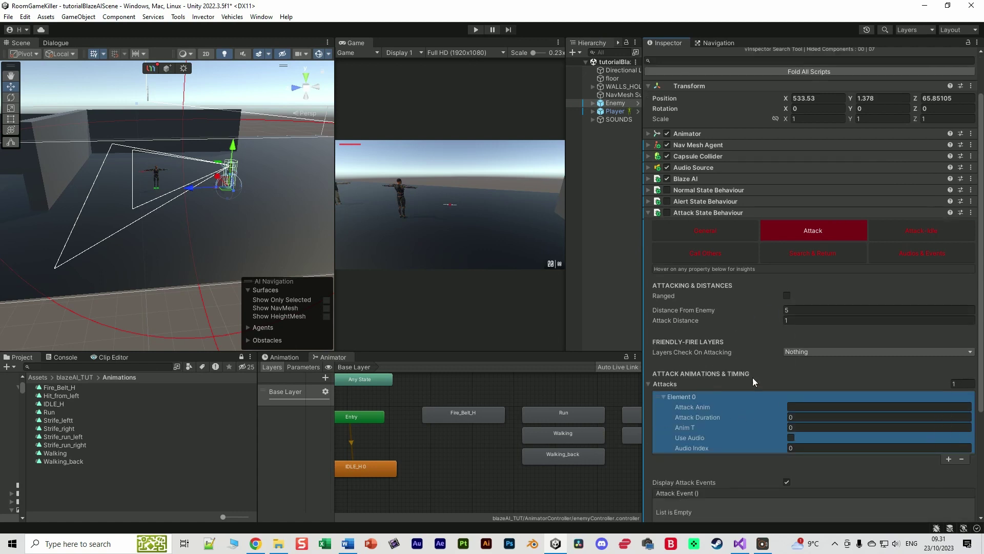
{"action": "left_click", "coordinate": [813, 408]}
{"action": "type", "text": "Fire_Belt_H"}
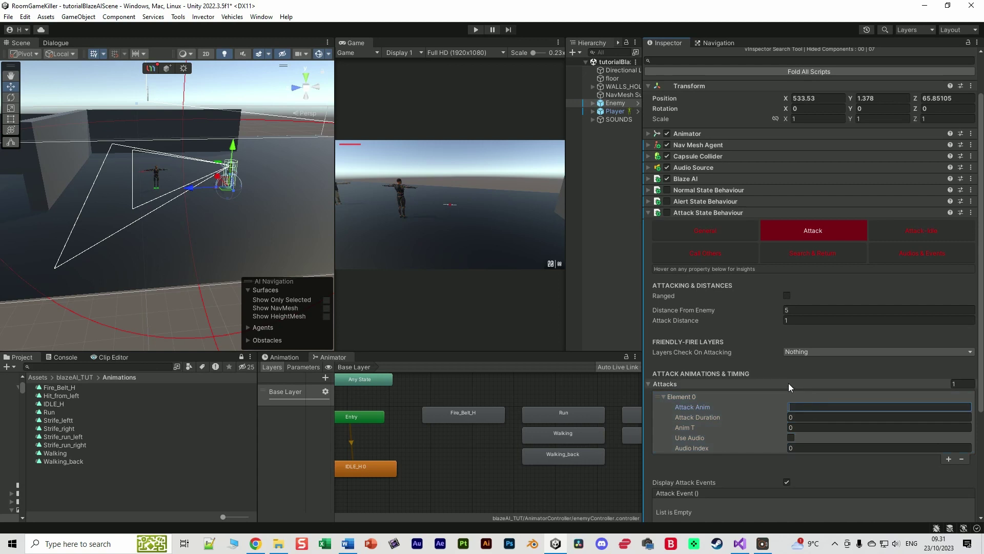
{"action": "left_click", "coordinate": [816, 415]}
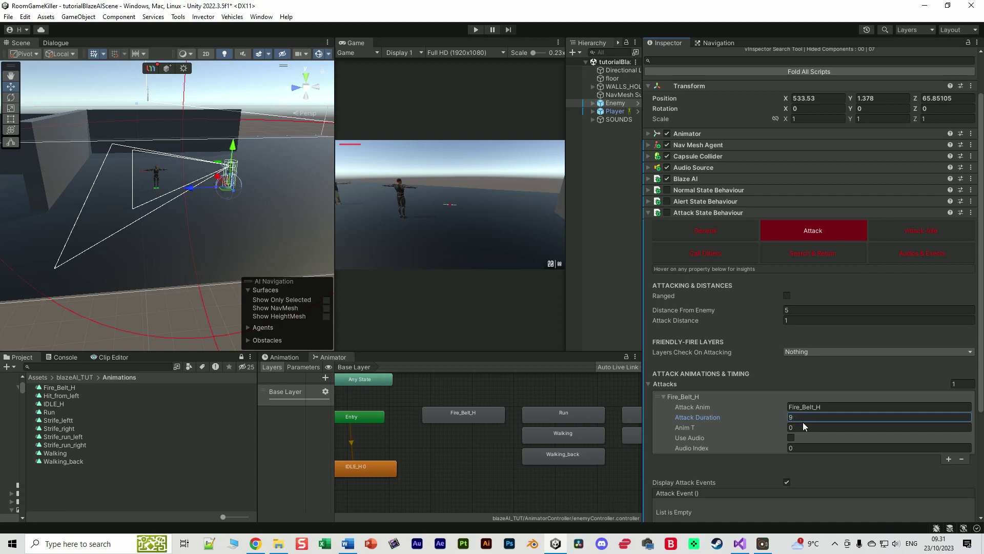
{"action": "type", "text": "9"}
{"action": "key", "text": "BackSpace"}
{"action": "type", "text": "1"}
{"action": "left_click", "coordinate": [801, 428]}
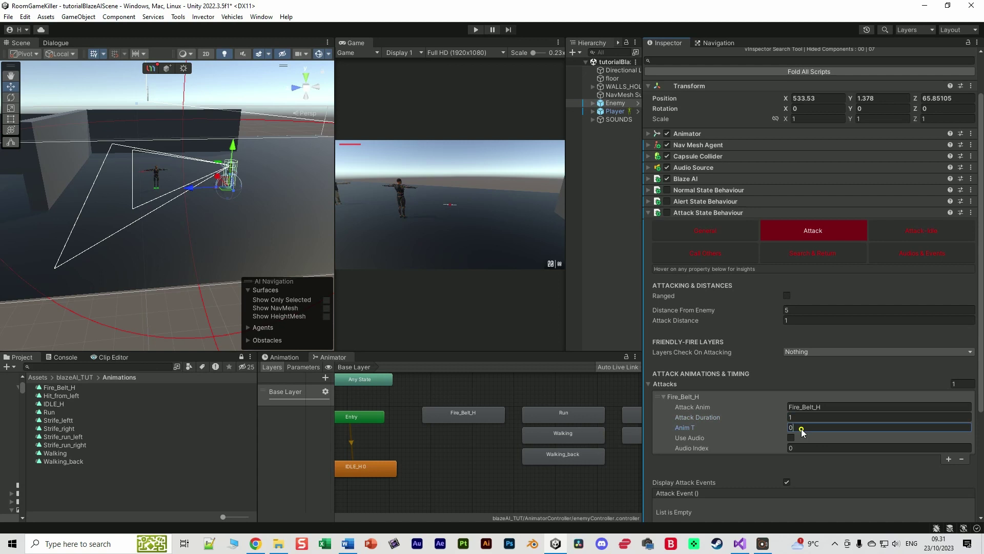
{"action": "type", "text": "0.25"}
{"action": "scroll", "coordinate": [771, 407], "scroll_direction": "down", "scroll_amount": 3}
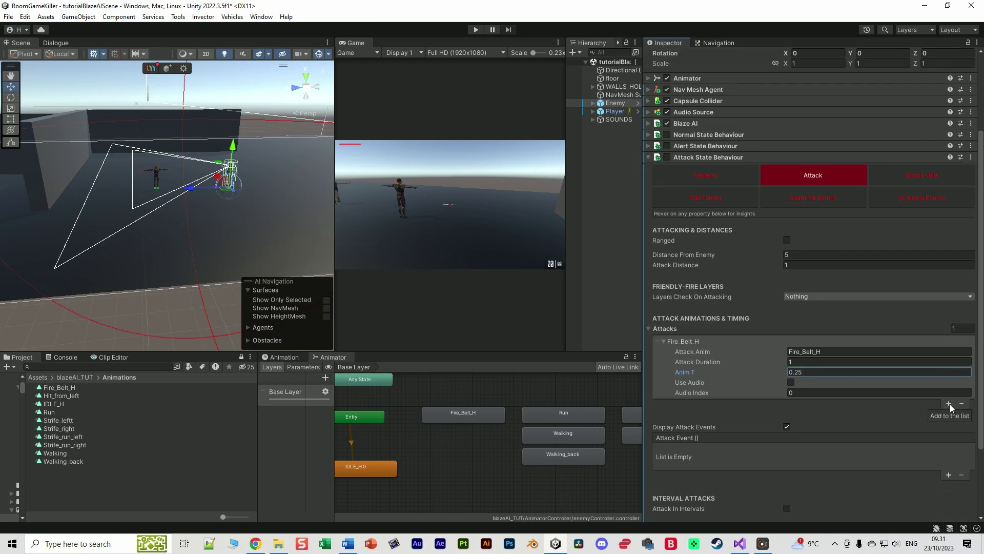
{"action": "scroll", "coordinate": [820, 390], "scroll_direction": "down", "scroll_amount": 5}
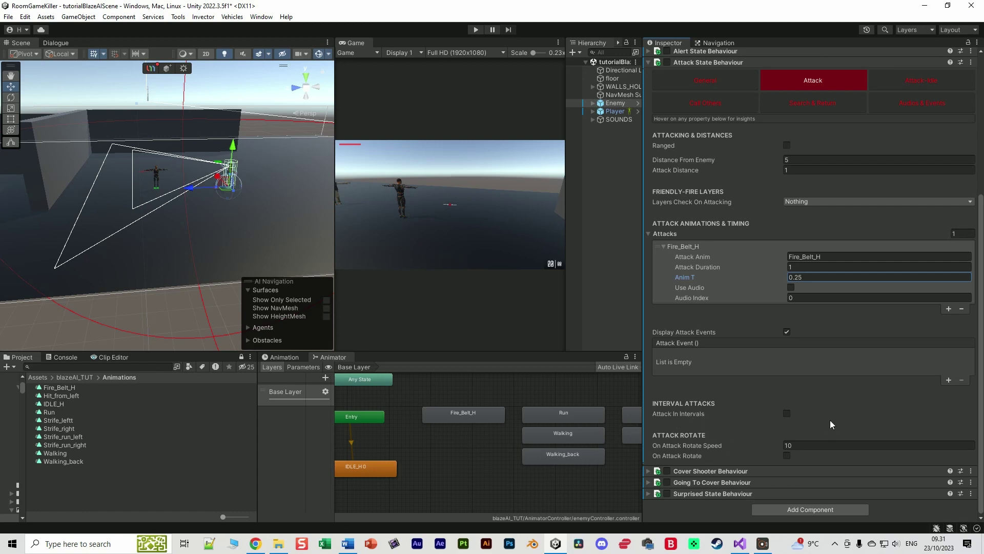
{"action": "scroll", "coordinate": [828, 417], "scroll_direction": "up", "scroll_amount": 4}
Step: Make the Enemy's attack ranged with an attack distance of 15
{"action": "left_click", "coordinate": [787, 227]}
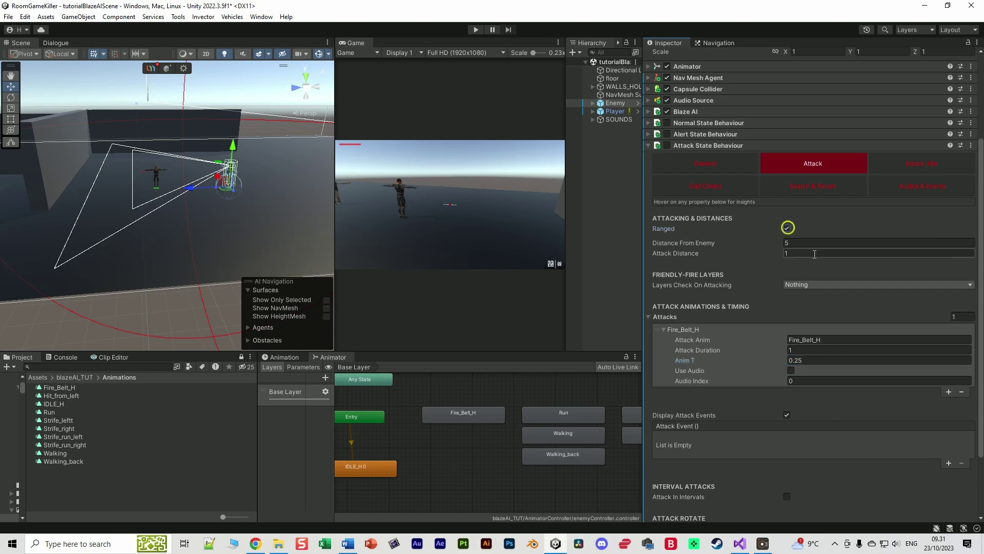
{"action": "left_click", "coordinate": [791, 252]}
{"action": "type", "text": "10"}
{"action": "key", "text": "BackSpace"}
{"action": "mouse_move", "coordinate": [773, 254]}
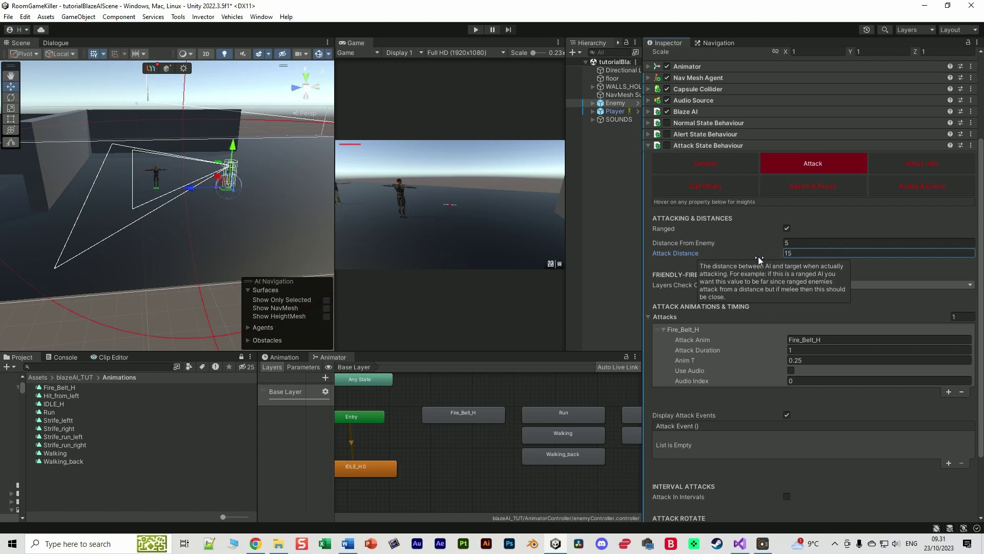
{"action": "scroll", "coordinate": [749, 367], "scroll_direction": "down", "scroll_amount": 3}
Step: Enable moving backwards while attack-idle using the Walking_back animation
{"action": "left_click", "coordinate": [921, 80]}
{"action": "left_click", "coordinate": [786, 351]}
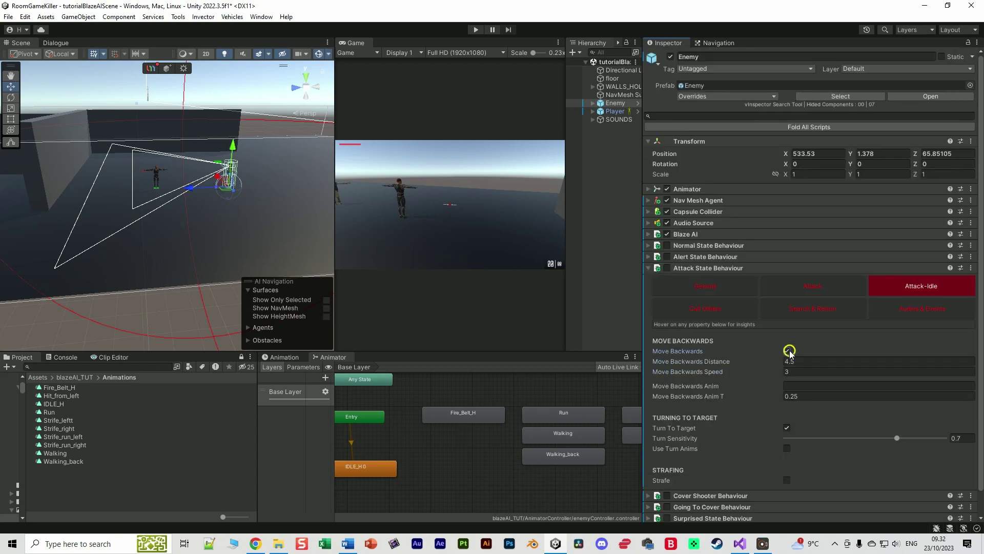
{"action": "middle_click_drag", "start_coordinate": [555, 405], "coordinate": [447, 407]}
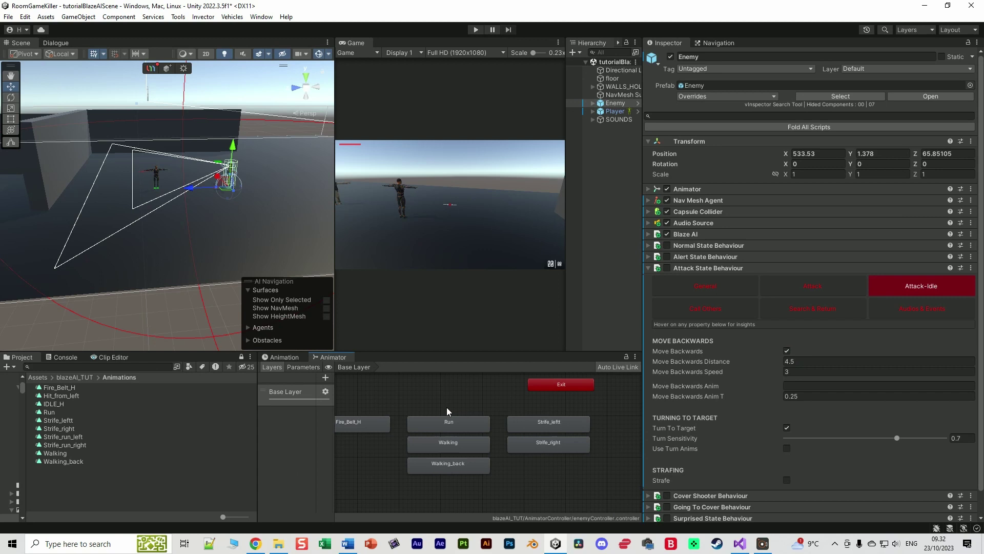
{"action": "double_click", "coordinate": [461, 463]}
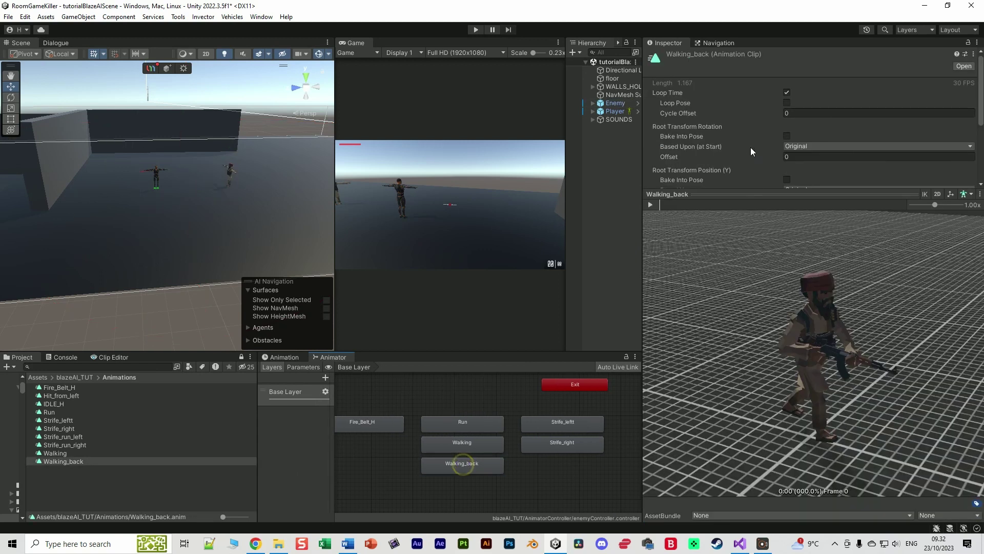
{"action": "left_click", "coordinate": [482, 467]}
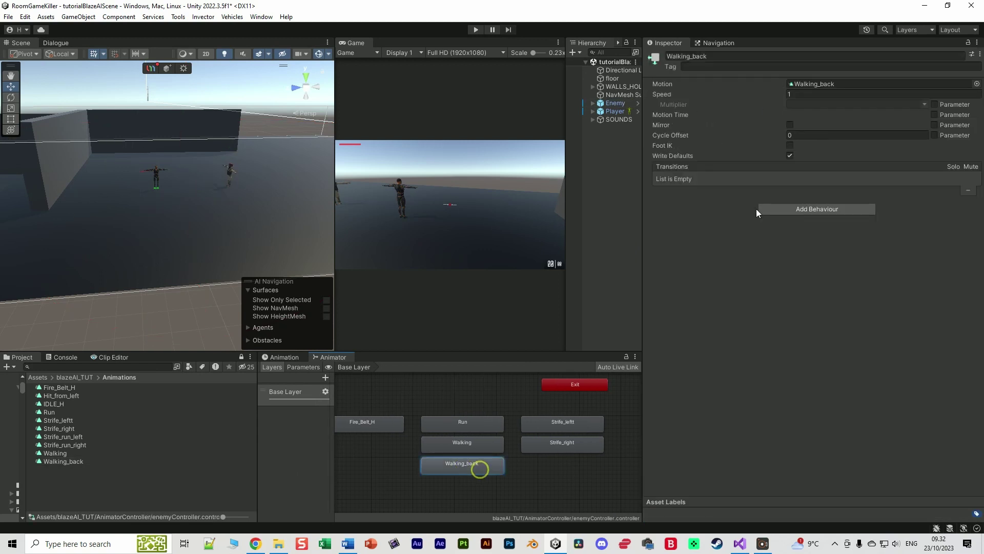
{"action": "left_click", "coordinate": [746, 55]}
{"action": "key", "text": "ctrl+c"}
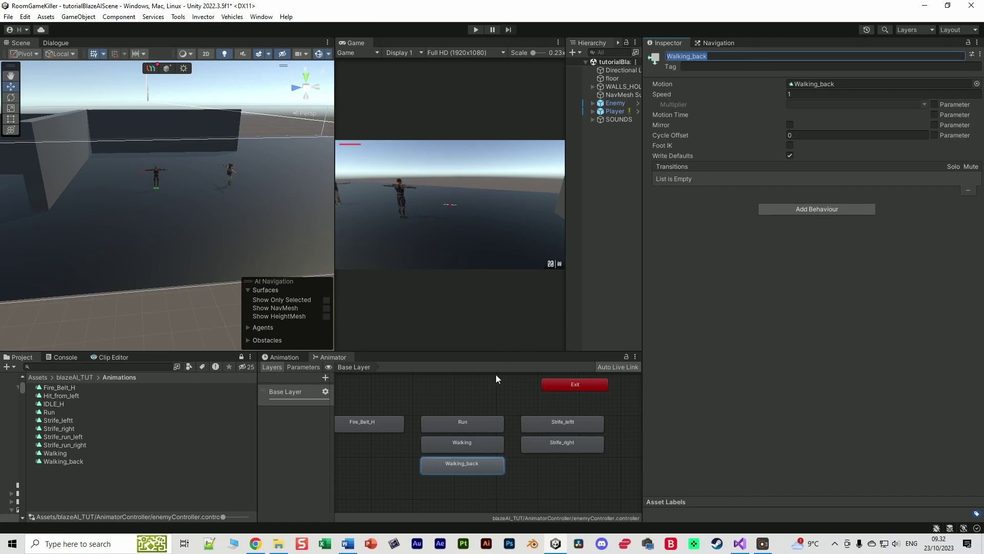
{"action": "left_click", "coordinate": [615, 102]}
{"action": "scroll", "coordinate": [768, 299], "scroll_direction": "down", "scroll_amount": 1}
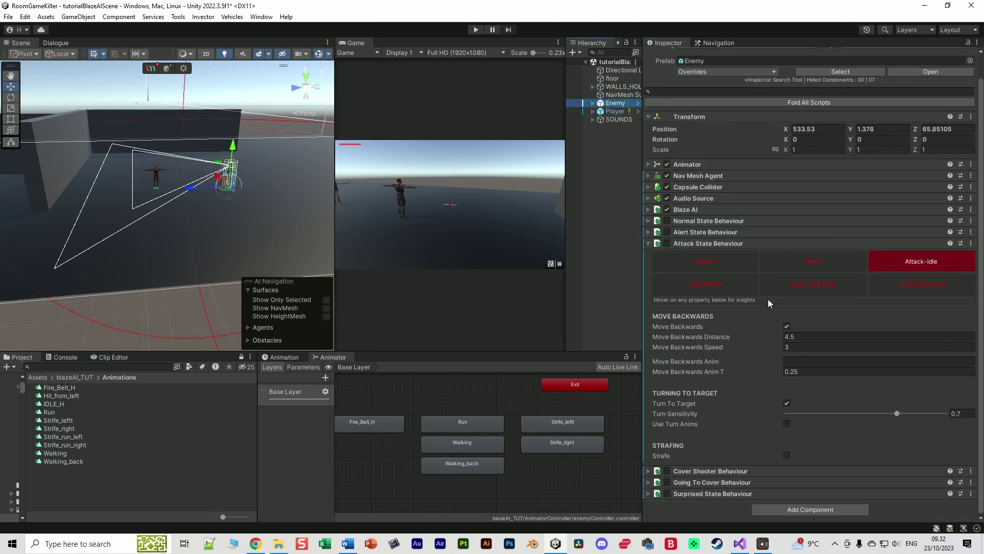
{"action": "left_click", "coordinate": [795, 360]}
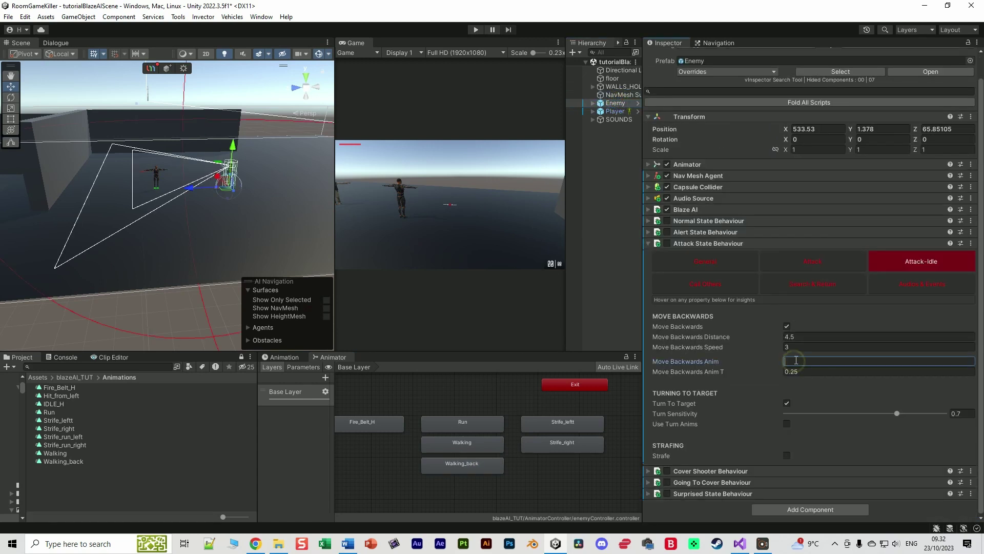
{"action": "key", "text": "ctrl+v"}
Step: Enable strafing while the Enemy is attack-idle
{"action": "left_click", "coordinate": [787, 456]}
{"action": "scroll", "coordinate": [792, 454], "scroll_direction": "down", "scroll_amount": 2}
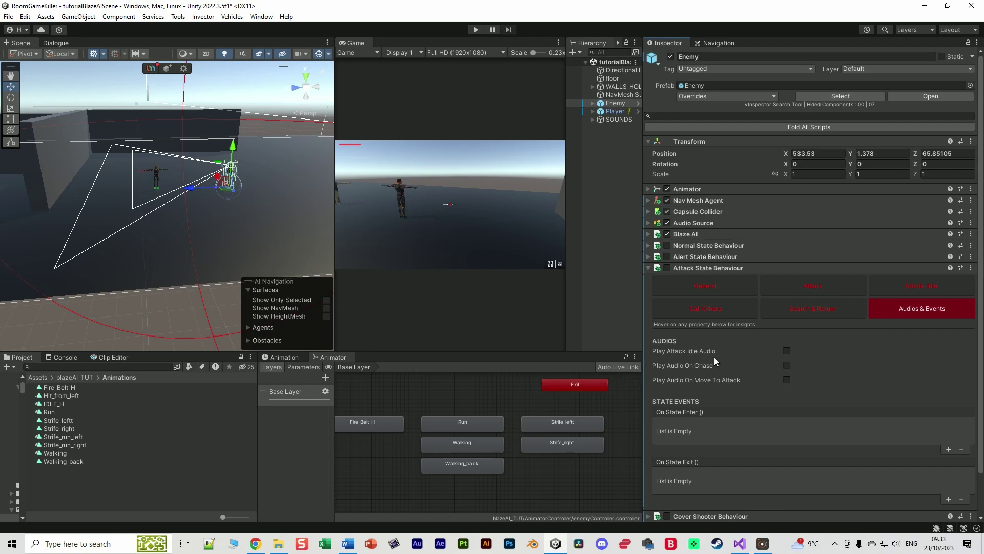
{"action": "mouse_move", "coordinate": [684, 352]}
Step: Go from blazeAI_TUT into the AUDIO folder holding the Assault Rifle Shot 16 clip
{"action": "left_click", "coordinate": [67, 377]}
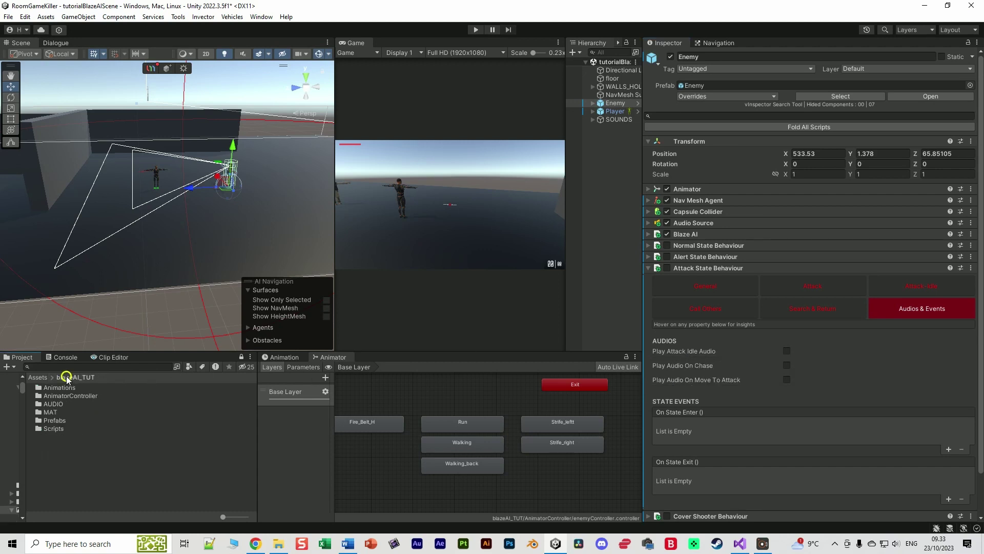
{"action": "double_click", "coordinate": [59, 402]}
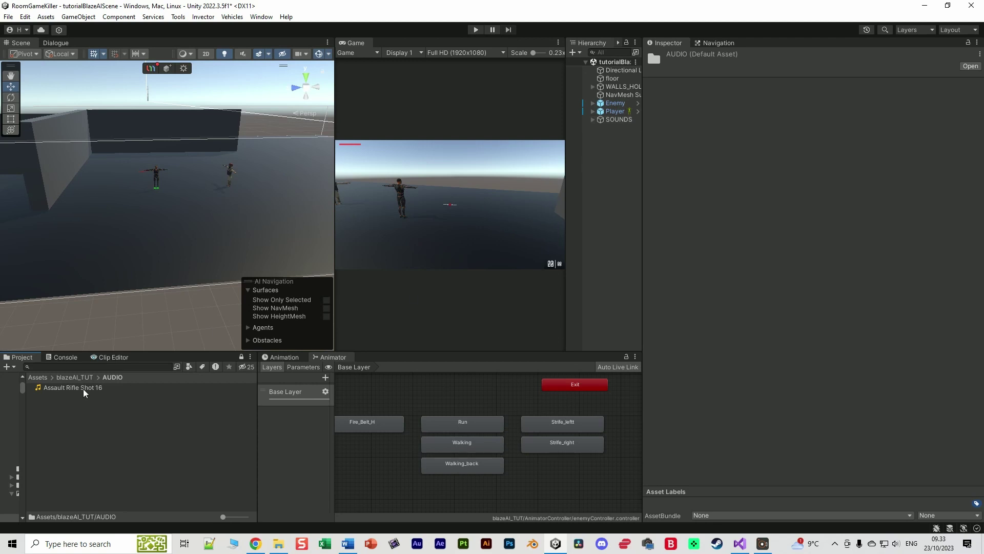
{"action": "left_click", "coordinate": [125, 436]}
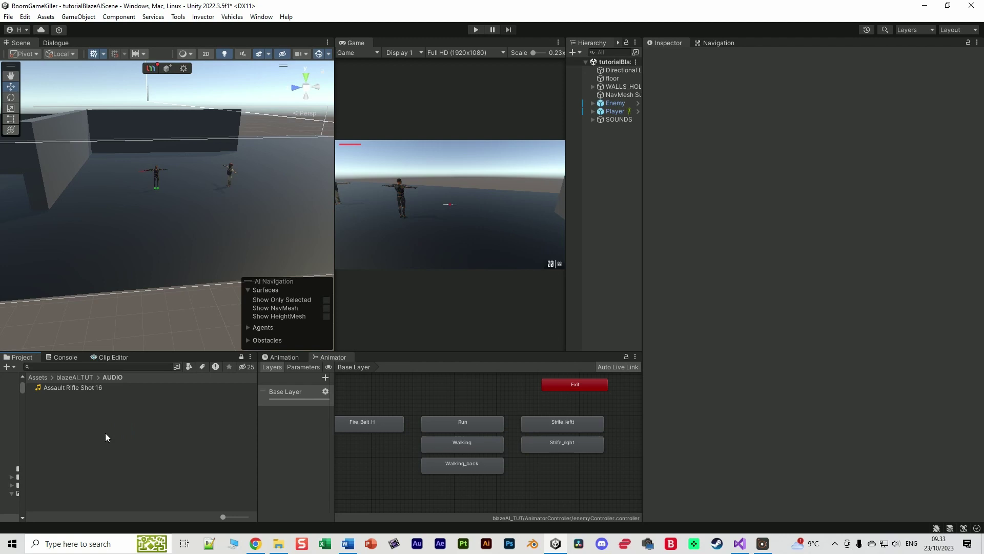
Step: Create a Blaze AI Audio Scriptable named BlazeAudioEnemy with Assault Rifle Shot 16 as its attack sound
{"action": "right_click", "coordinate": [107, 430]}
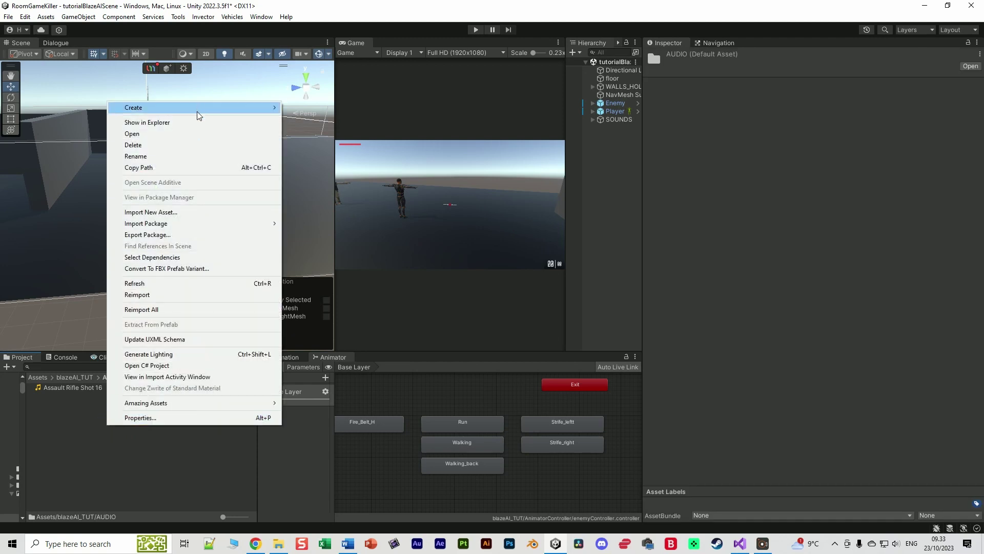
{"action": "mouse_move", "coordinate": [200, 115]}
{"action": "mouse_move", "coordinate": [343, 78]}
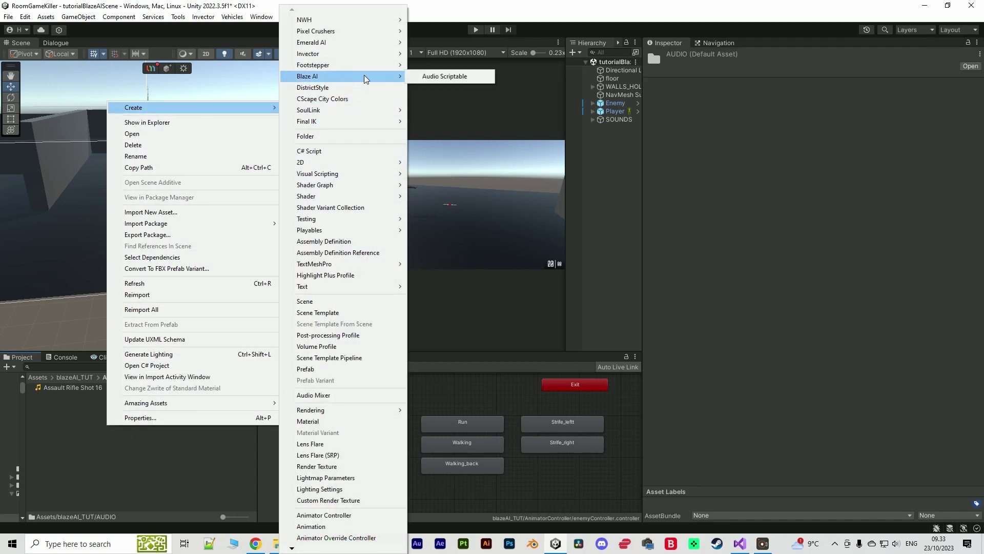
{"action": "left_click", "coordinate": [444, 77]}
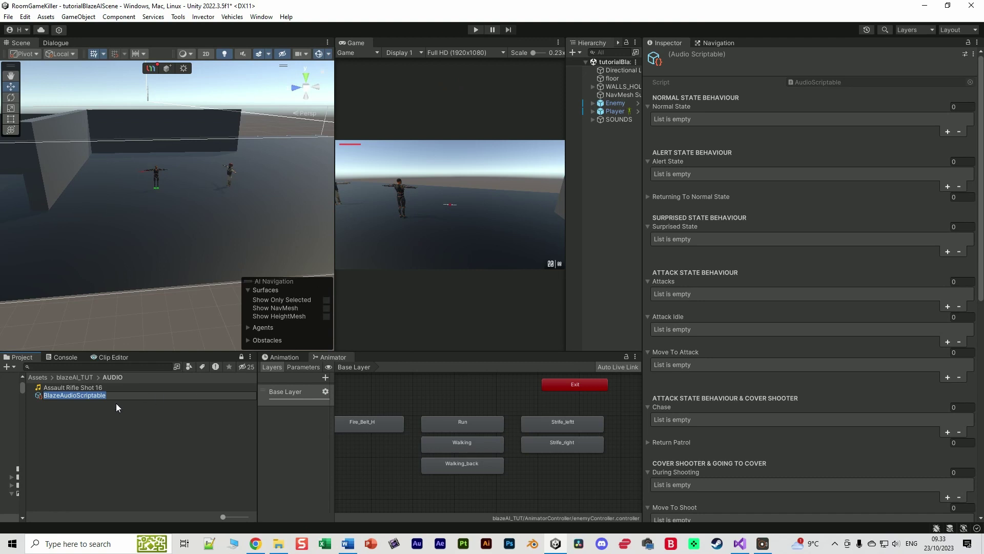
{"action": "key", "text": "End"}
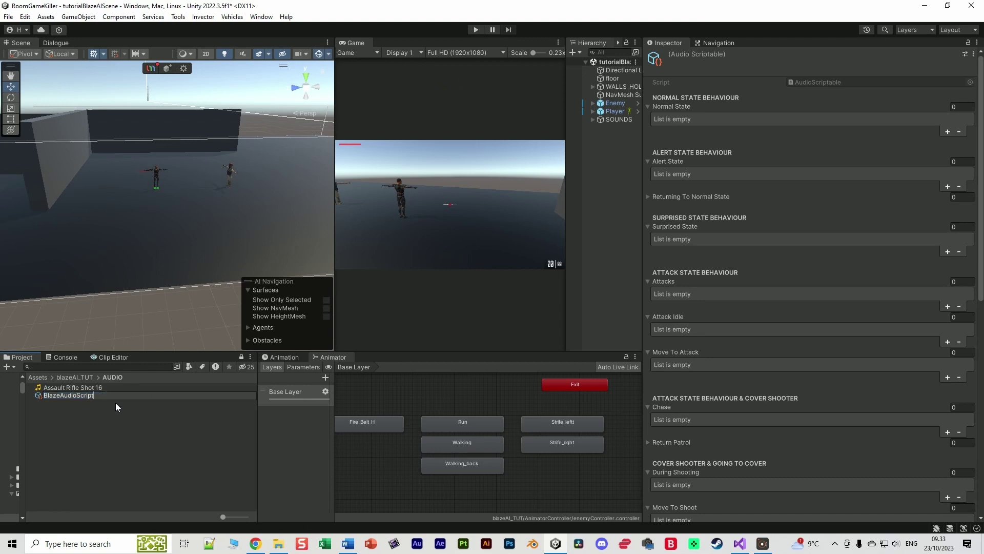
{"action": "key", "text": "BackSpace"}
{"action": "key", "text": "BackSpace"}
{"action": "key", "text": "BackSpace"}
{"action": "key", "text": "BackSpace"}
{"action": "key", "text": "BackSpace"}
{"action": "key", "text": "BackSpace"}
{"action": "type", "text": "Enem"}
{"action": "key", "text": "Return"}
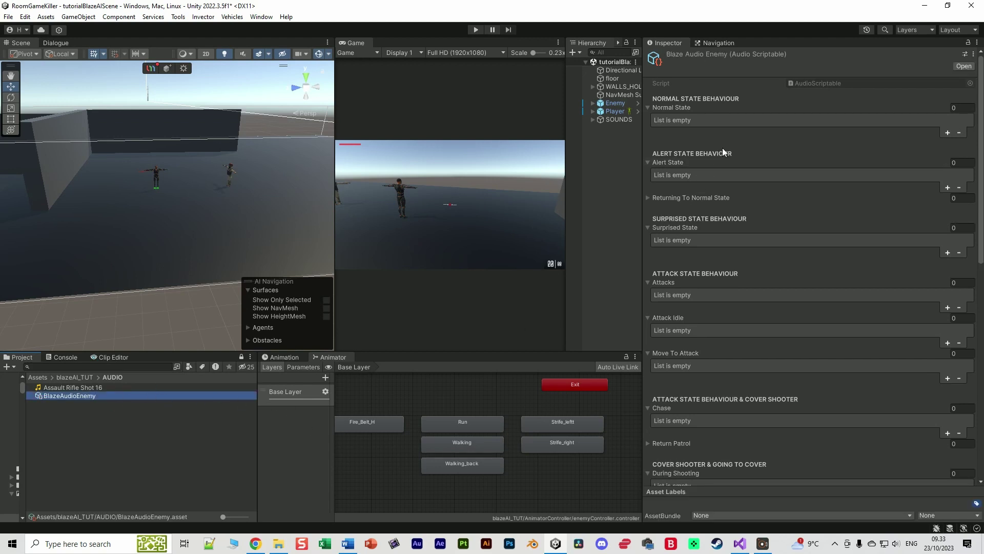
{"action": "left_click", "coordinate": [947, 307]}
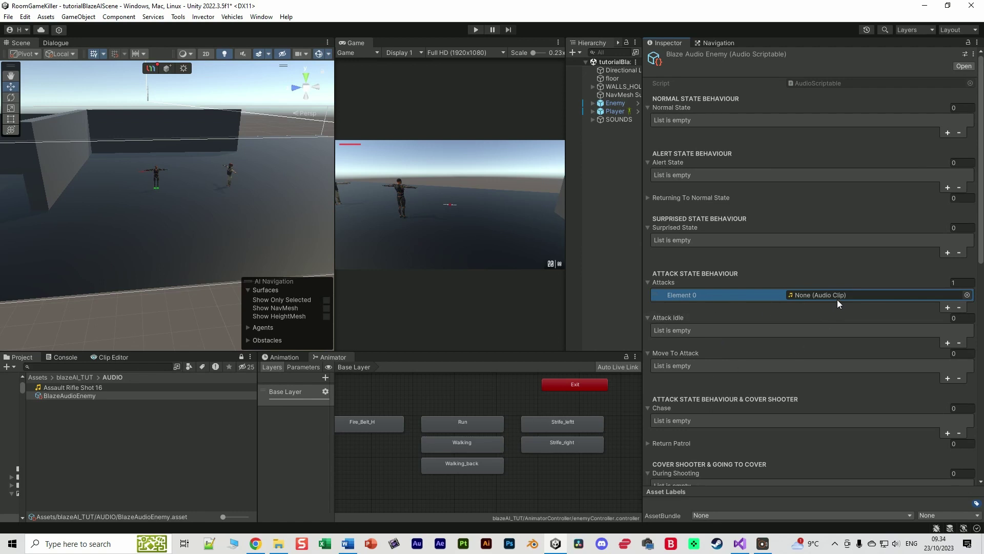
{"action": "left_click_drag", "start_coordinate": [81, 388], "coordinate": [816, 295]}
Step: Assign BlazeAudioEnemy as the Audio Scriptable in the Enemy's Blaze AI General settings
{"action": "left_click", "coordinate": [615, 103]}
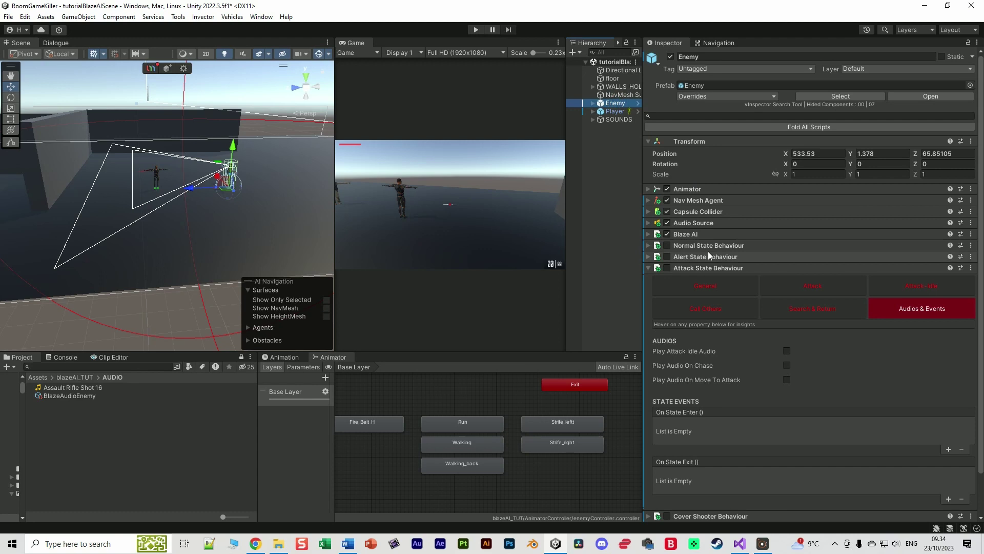
{"action": "left_click", "coordinate": [686, 233]}
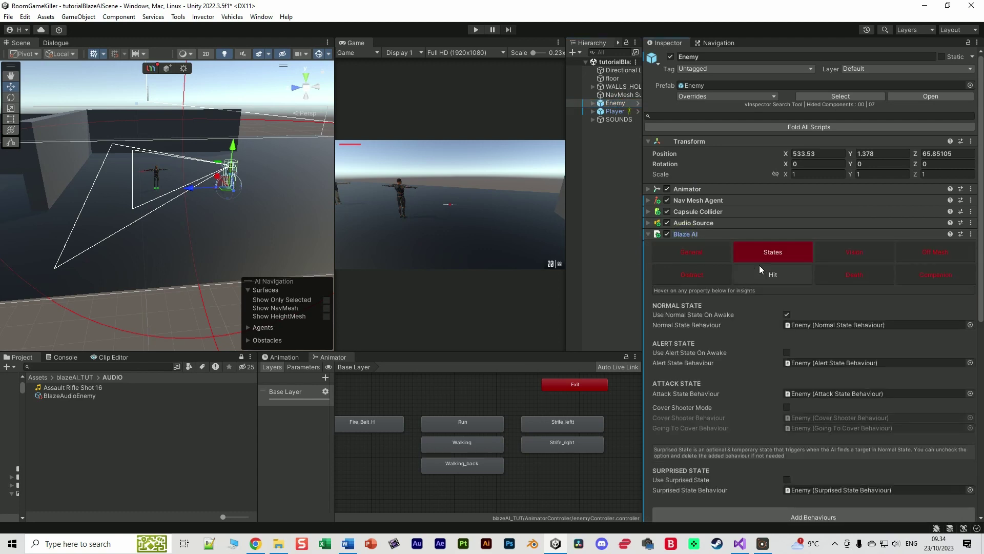
{"action": "left_click", "coordinate": [704, 255]}
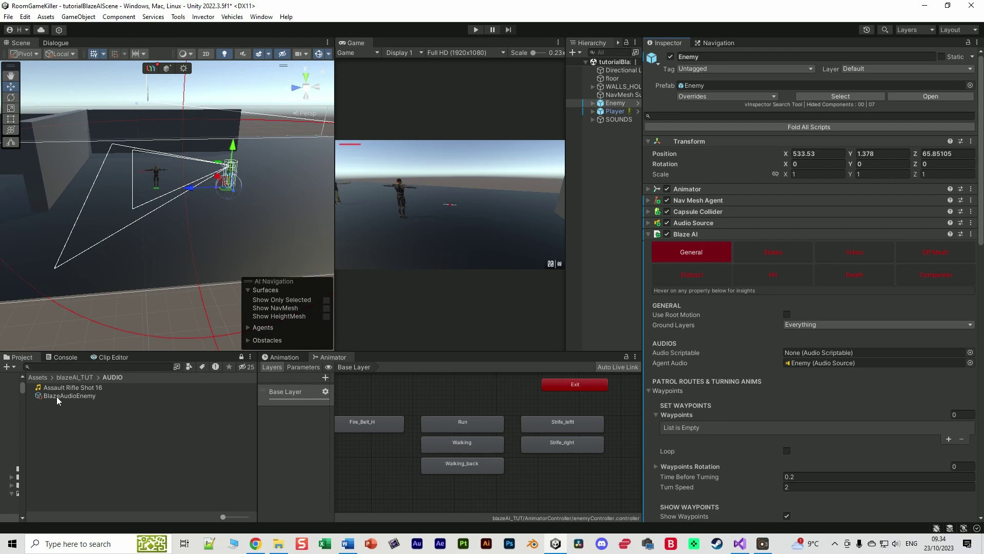
{"action": "left_click_drag", "start_coordinate": [57, 396], "coordinate": [822, 355]}
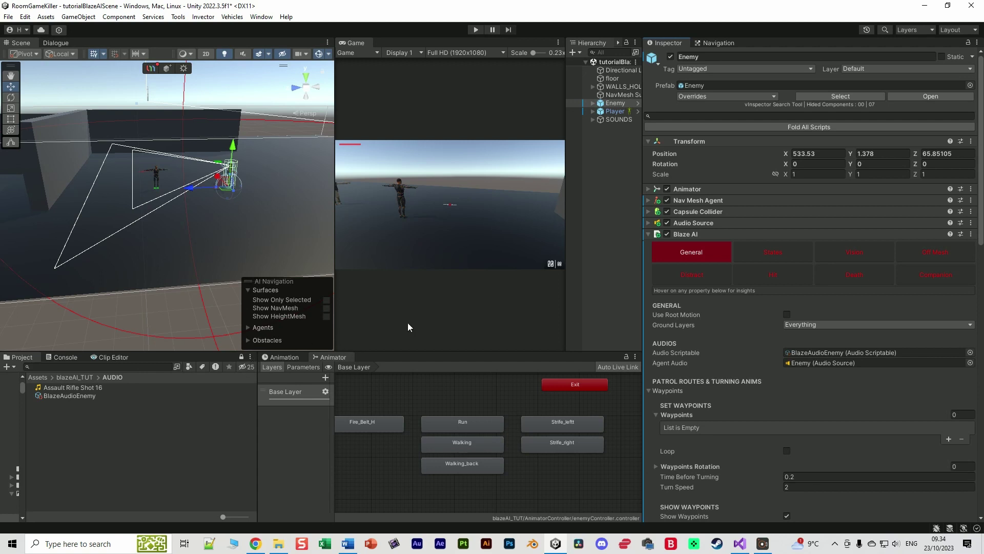
{"action": "scroll", "coordinate": [830, 334], "scroll_direction": "down", "scroll_amount": 2}
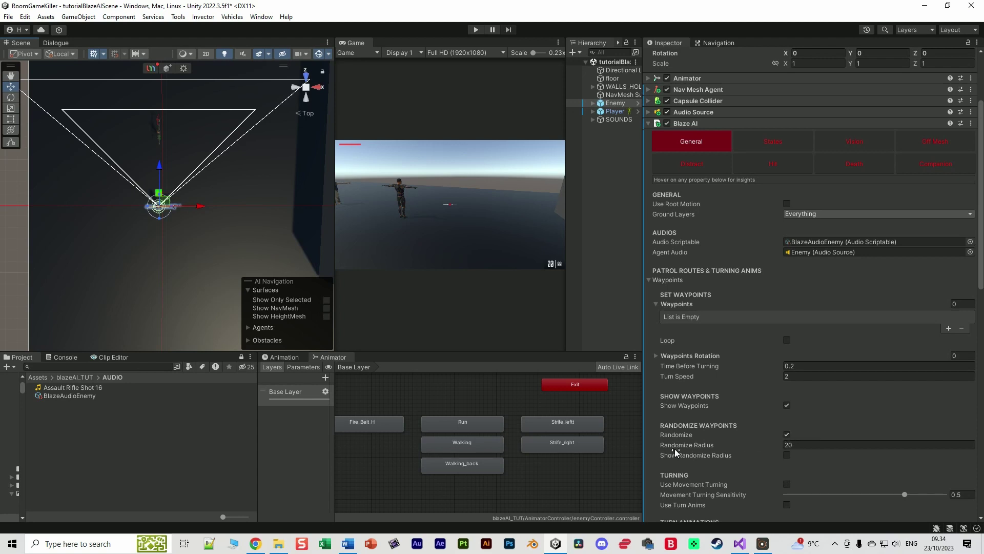
{"action": "scroll", "coordinate": [181, 90], "scroll_direction": "down", "scroll_amount": 3}
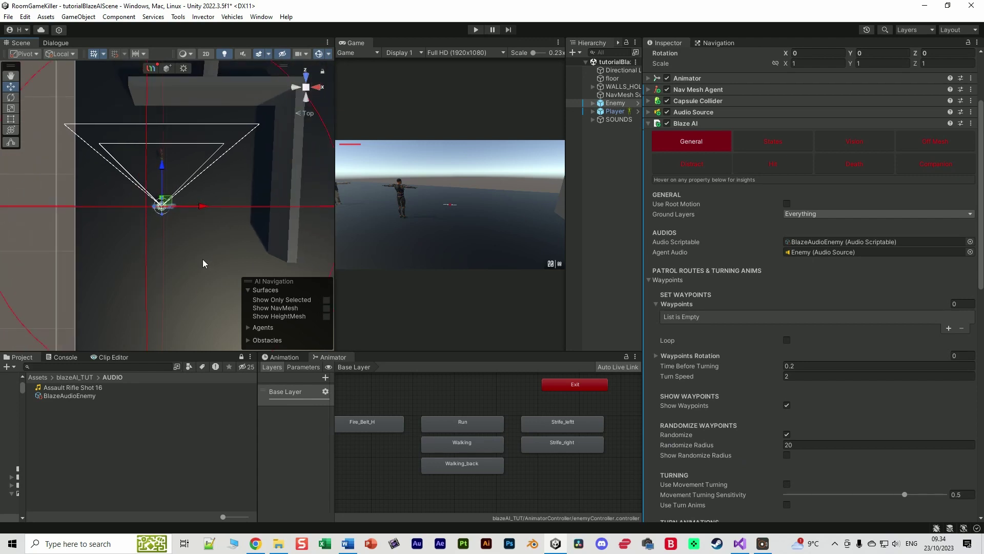
{"action": "scroll", "coordinate": [202, 259], "scroll_direction": "up", "scroll_amount": 2}
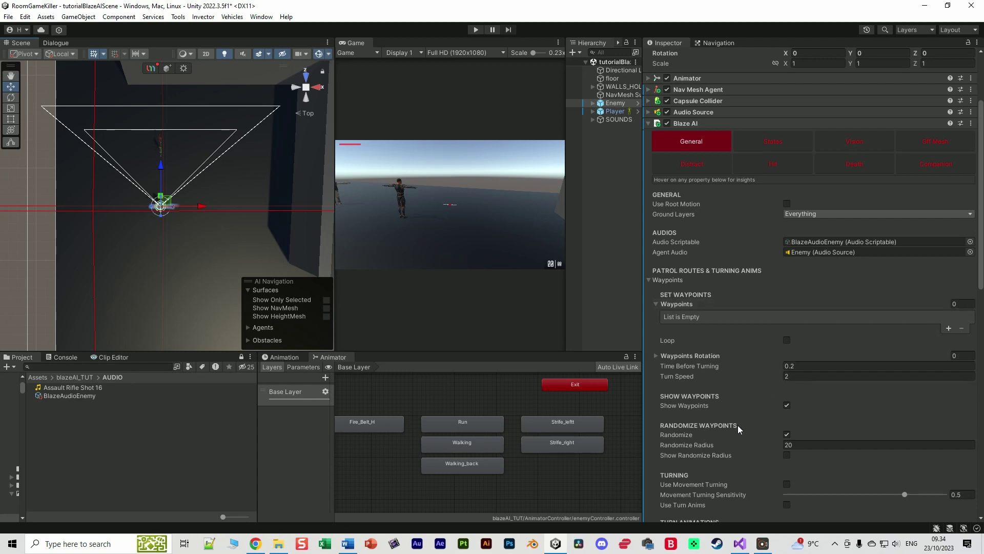
Step: Reset the waypoints to a single one at the Enemy's position, with Randomize back on
{"action": "left_click", "coordinate": [787, 434]}
{"action": "left_click", "coordinate": [949, 328]}
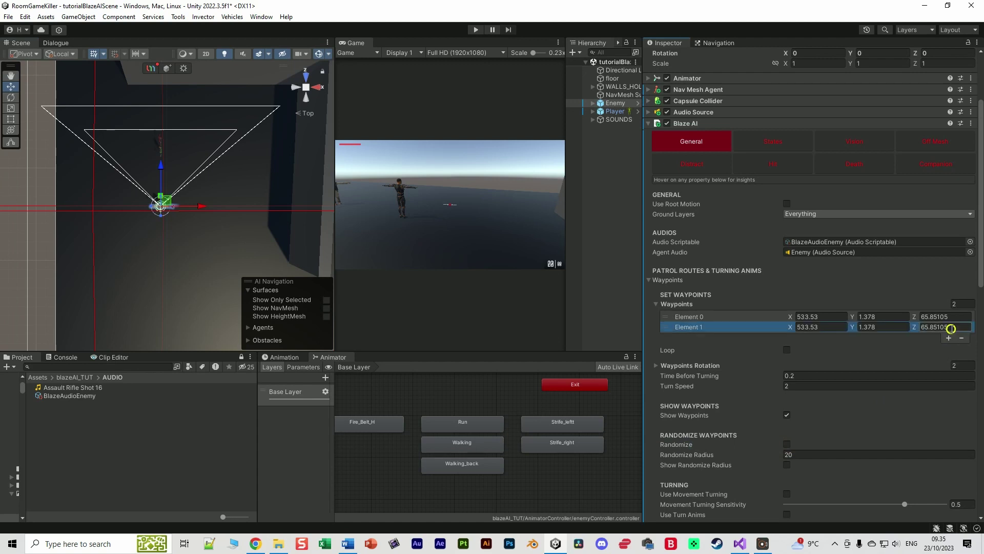
{"action": "scroll", "coordinate": [206, 271], "scroll_direction": "up", "scroll_amount": 1}
{"action": "scroll", "coordinate": [206, 272], "scroll_direction": "up", "scroll_amount": 1}
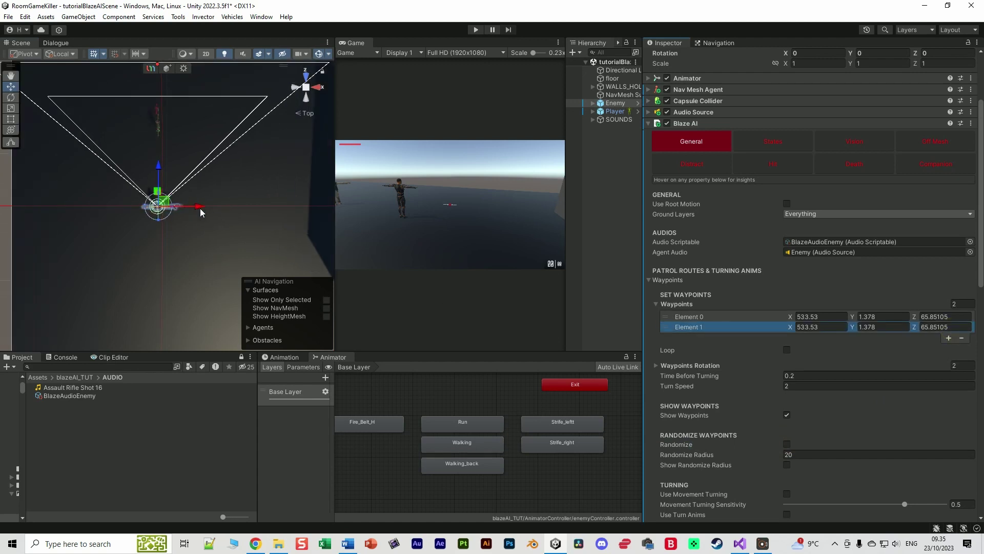
{"action": "mouse_move", "coordinate": [789, 316]}
{"action": "left_mouse_down"}
{"action": "mouse_move", "coordinate": [824, 315]}
{"action": "mouse_move", "coordinate": [785, 331]}
{"action": "left_mouse_up"}
{"action": "left_click", "coordinate": [959, 338]}
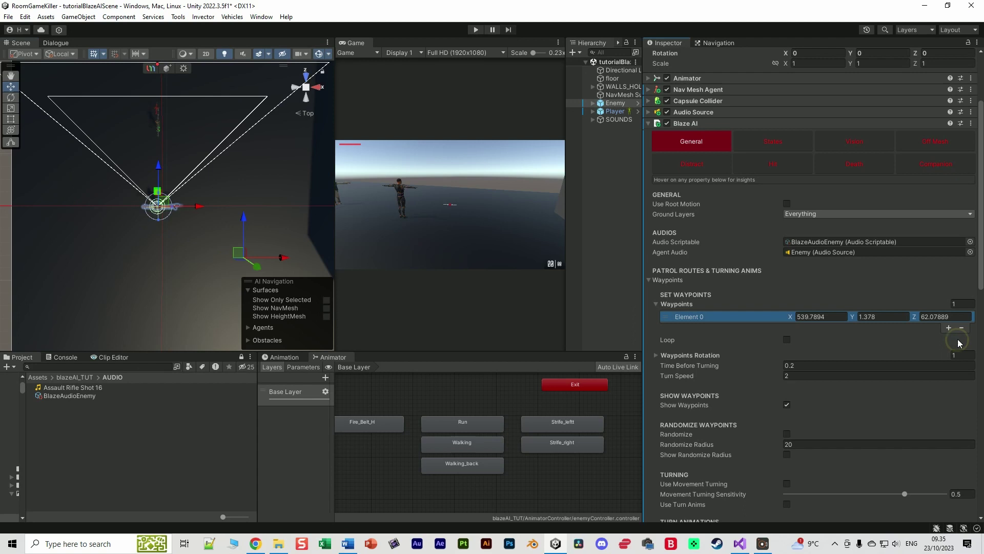
{"action": "left_click", "coordinate": [787, 433]}
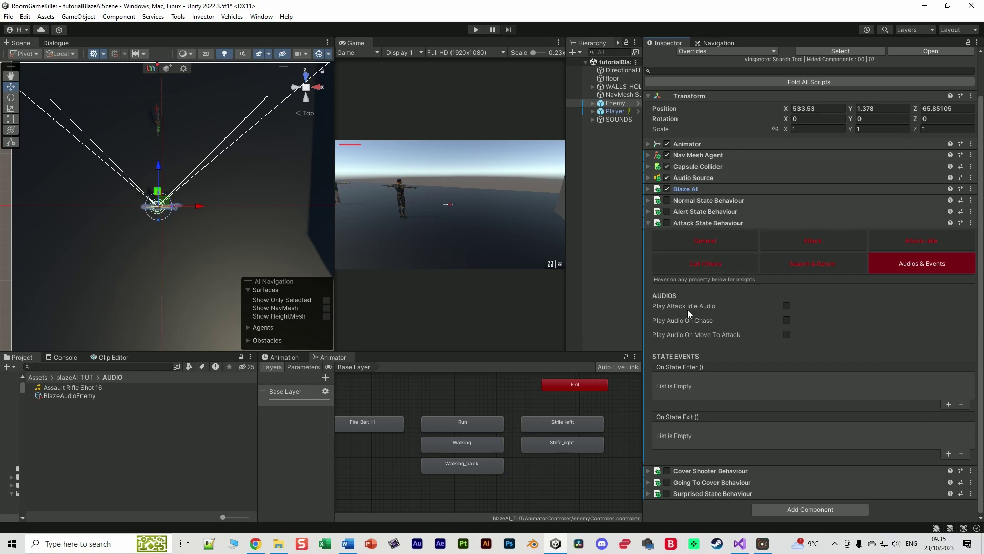
Step: Turn on attack idle audio and copy the Walking animation state's name
{"action": "left_click", "coordinate": [786, 306]}
{"action": "double_click", "coordinate": [475, 442]}
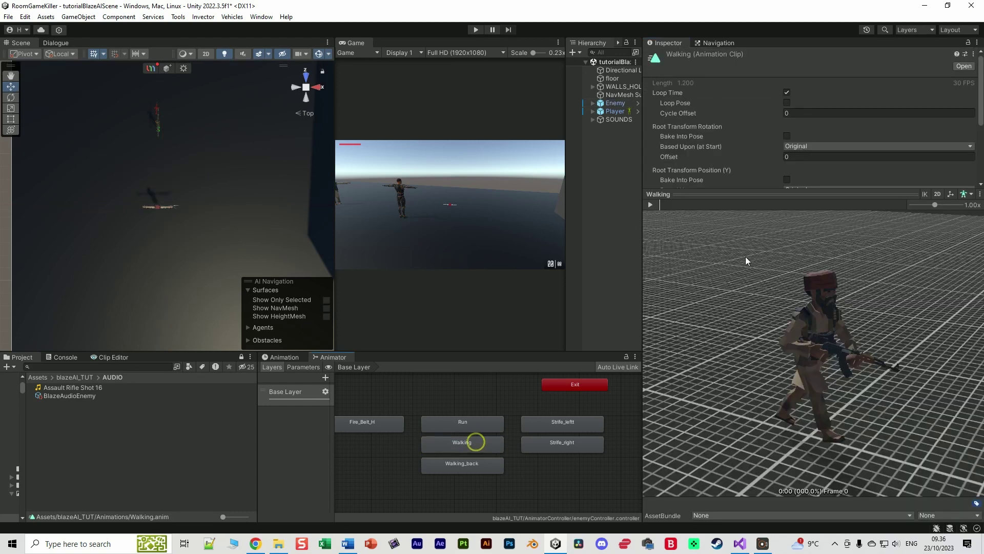
{"action": "left_click", "coordinate": [466, 447]}
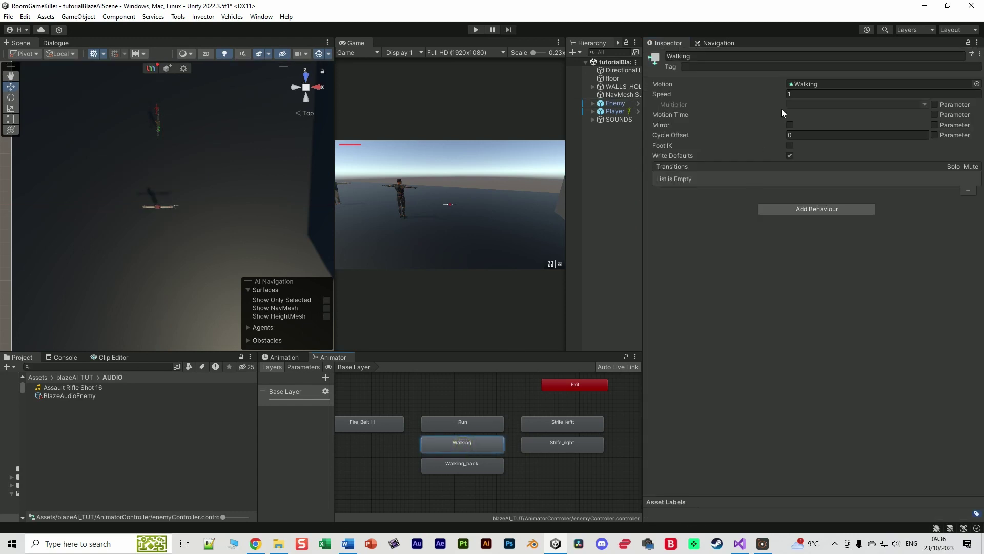
{"action": "left_click", "coordinate": [714, 56]}
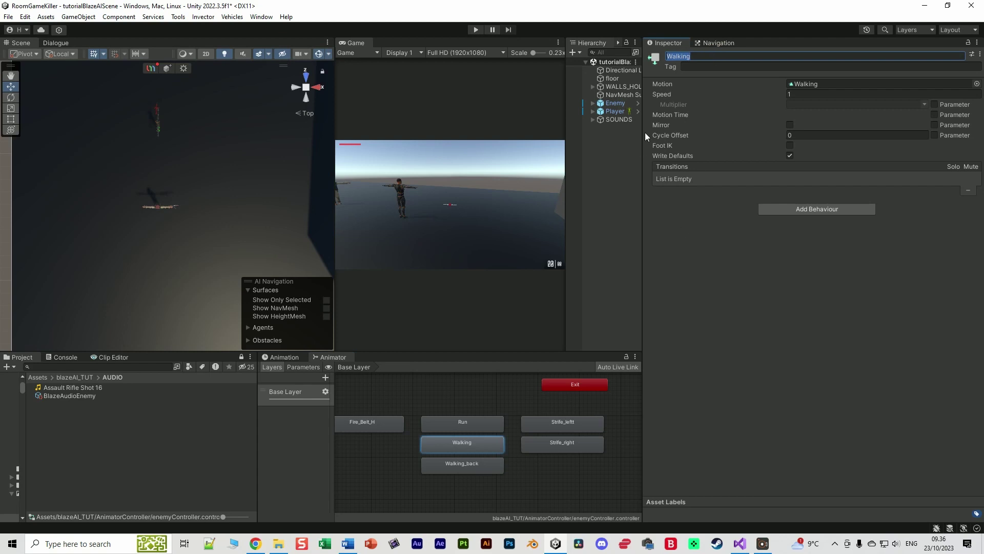
Step: Set the Enemy's Normal State Move Anim to Walking and enter Play mode
{"action": "left_click", "coordinate": [615, 103]}
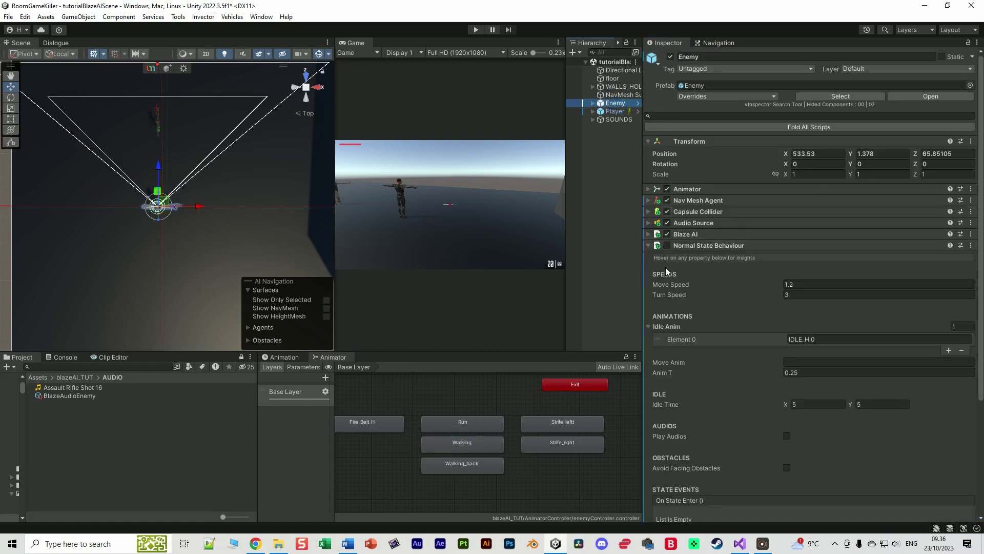
{"action": "left_click", "coordinate": [692, 245]}
{"action": "left_click", "coordinate": [691, 245]}
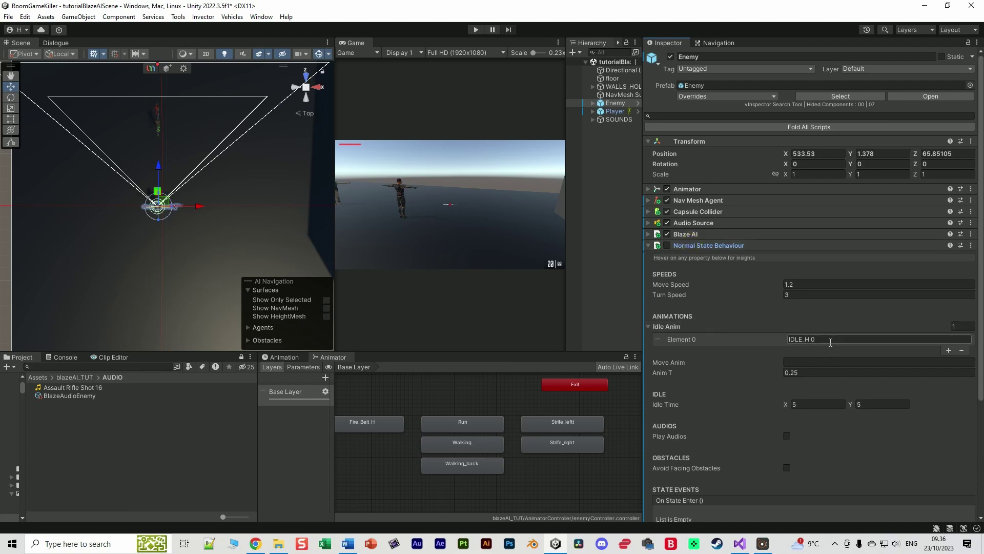
{"action": "left_click", "coordinate": [788, 361]}
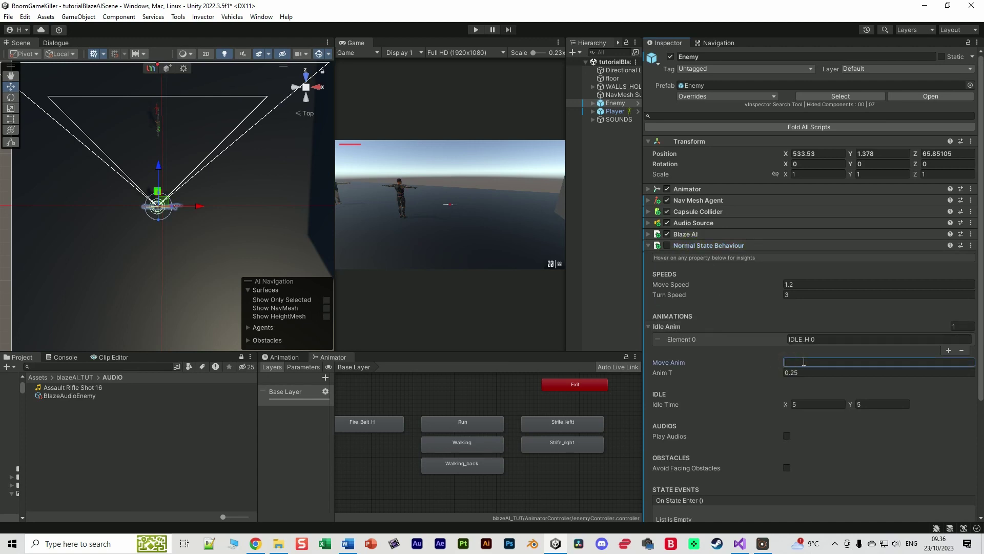
{"action": "type", "text": "Walking"}
{"action": "left_click", "coordinate": [692, 245]}
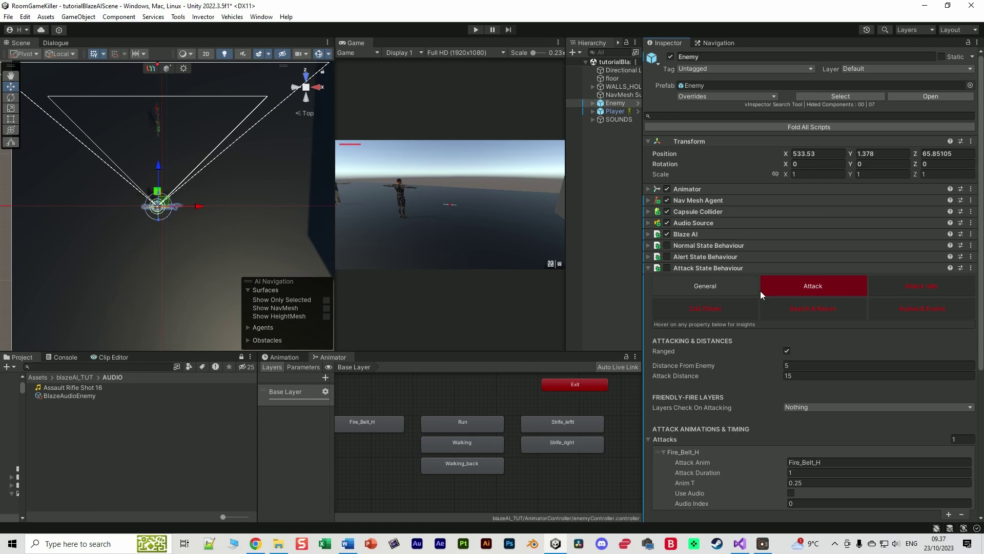
{"action": "left_click", "coordinate": [761, 290]}
{"action": "key", "text": "ctrl+p"}
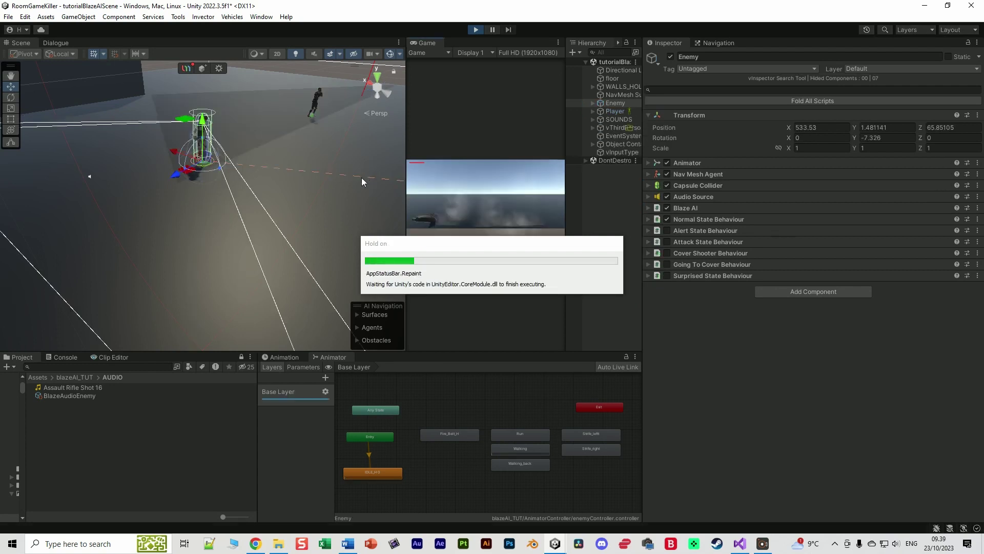
Step: Control the player in the Game view to watch the enemy walk, then stop the test
{"action": "left_click", "coordinate": [332, 146]}
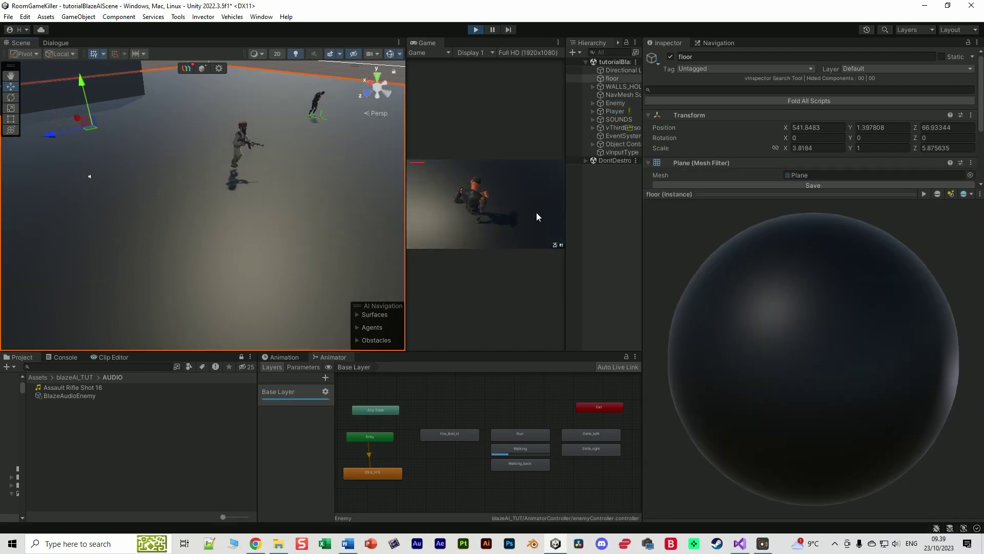
{"action": "left_click", "coordinate": [494, 202]}
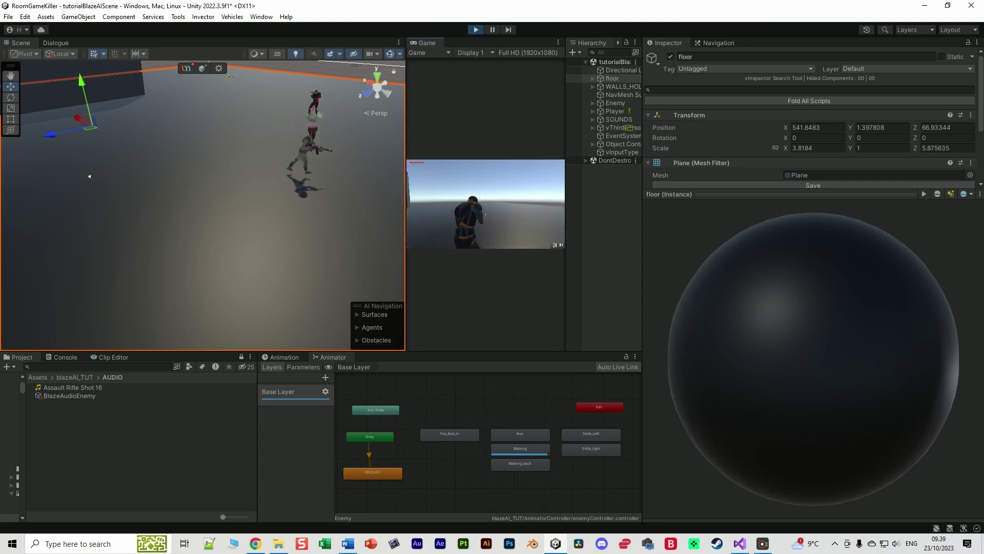
{"action": "key", "text": "Escape"}
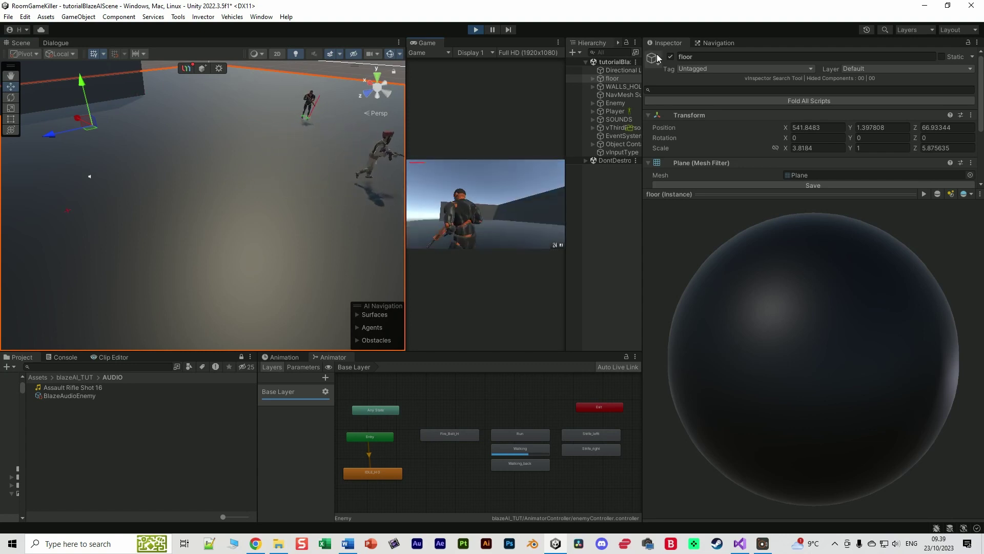
{"action": "left_click", "coordinate": [476, 29]}
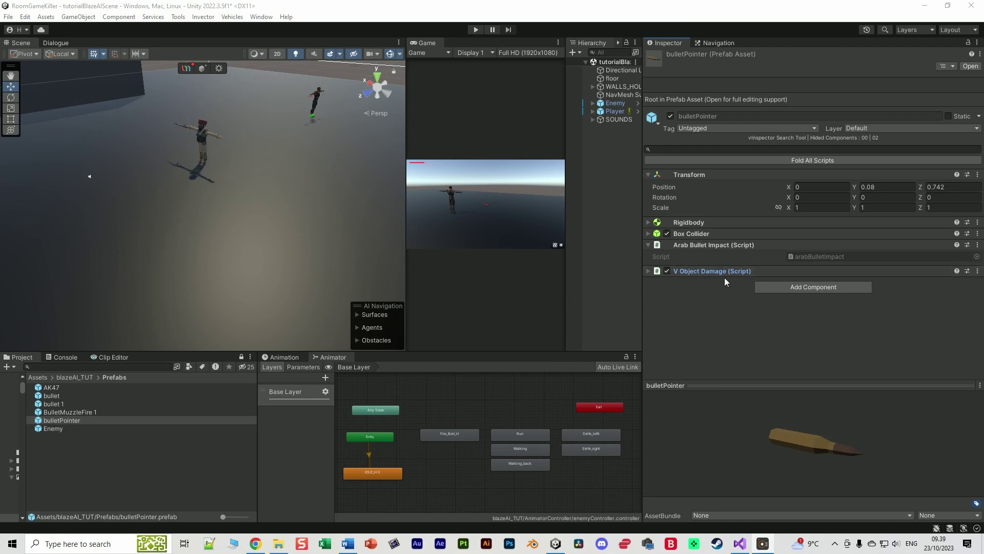
Step: Expand bulletPointer's V Object Damage component and review its properties and Damage Options
{"action": "left_click", "coordinate": [649, 271]}
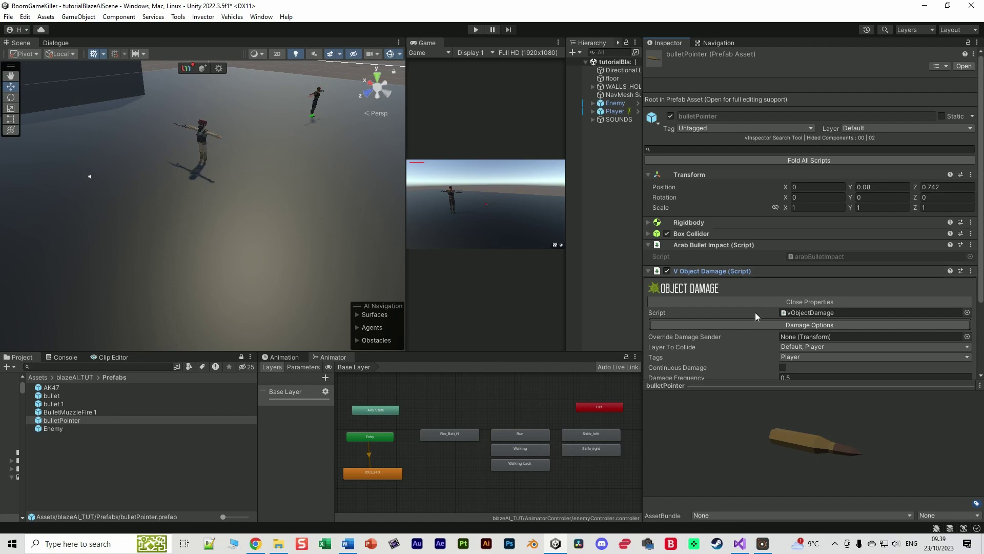
{"action": "scroll", "coordinate": [730, 281], "scroll_direction": "down", "scroll_amount": 3}
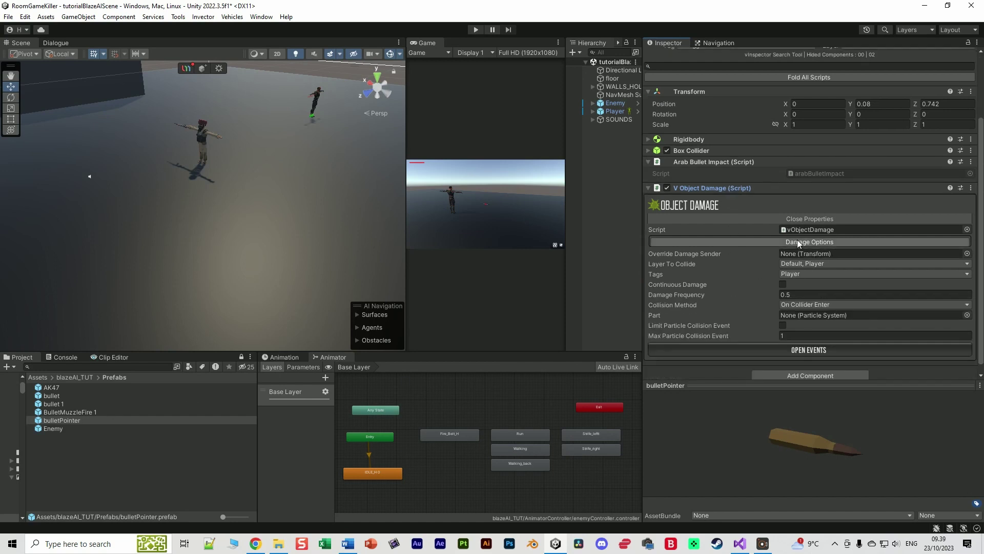
{"action": "left_click", "coordinate": [787, 217]}
{"action": "left_click", "coordinate": [801, 299]}
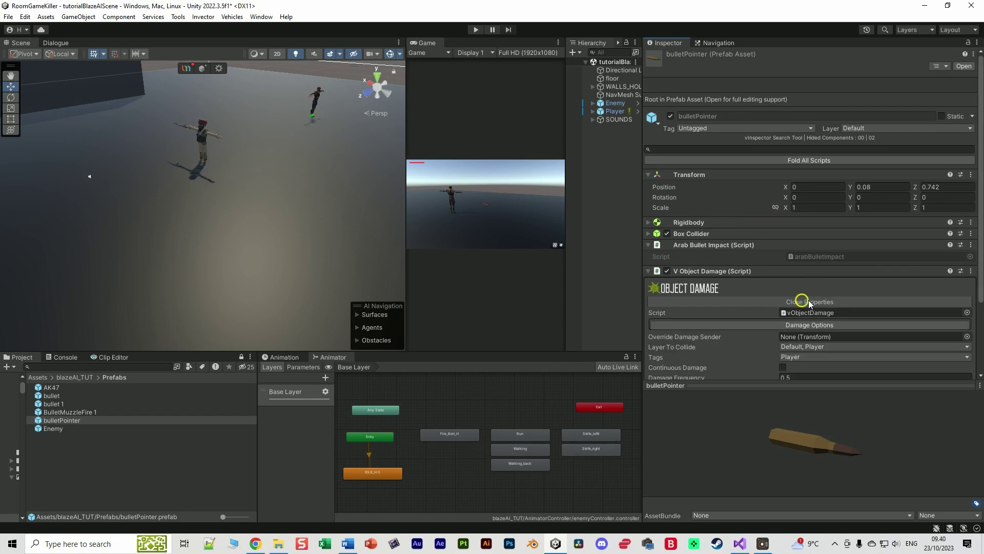
{"action": "left_click", "coordinate": [798, 241]}
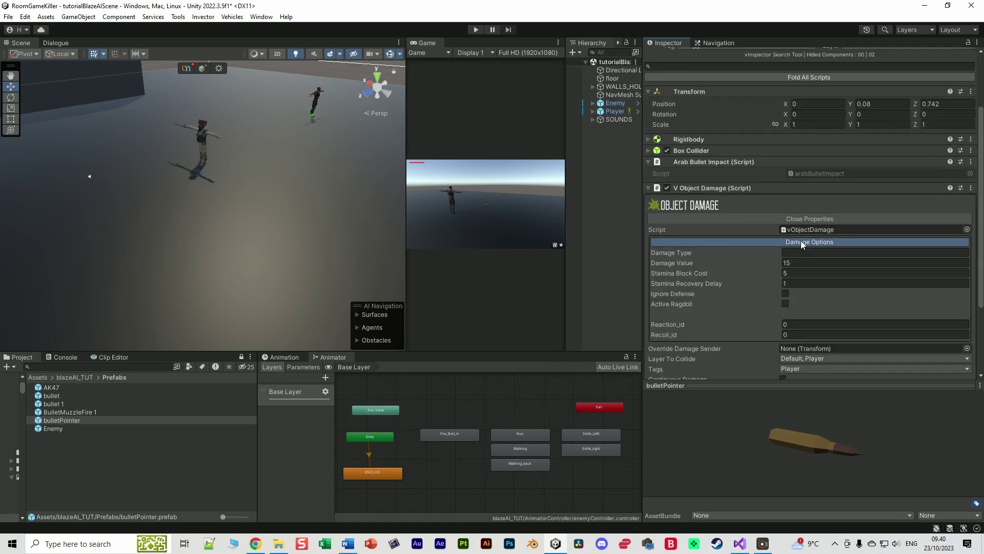
{"action": "left_click", "coordinate": [801, 242]}
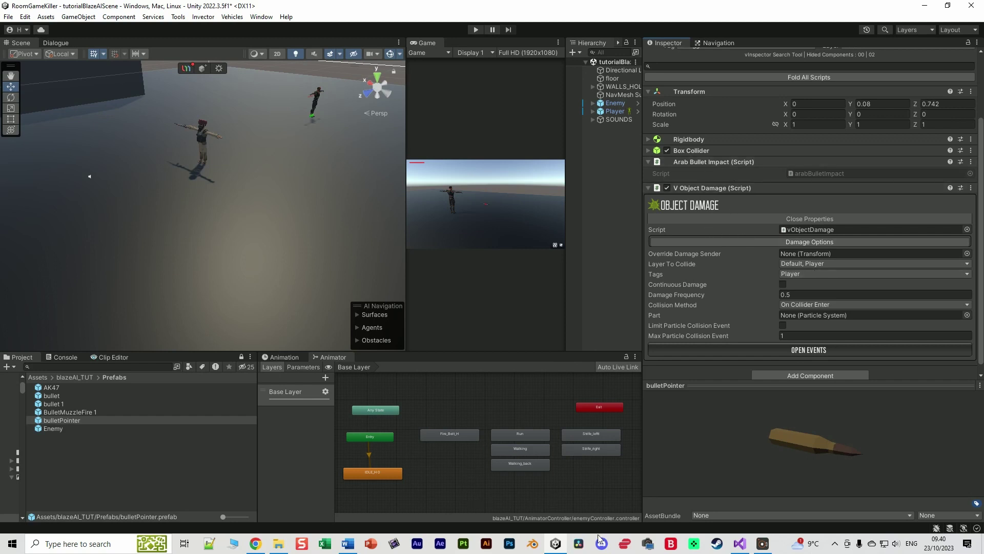
{"action": "key", "text": "alt+Tab"}
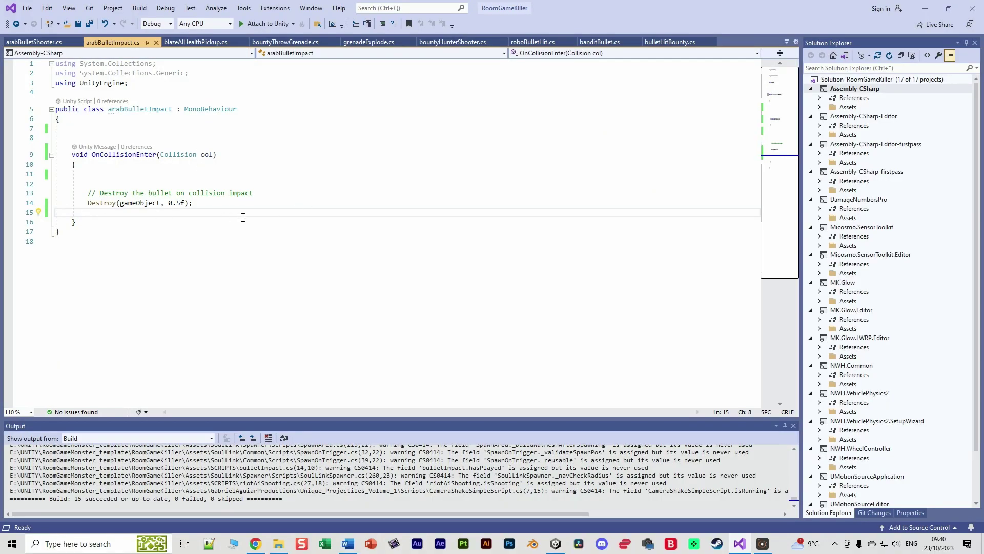
{"action": "left_click", "coordinate": [925, 8]}
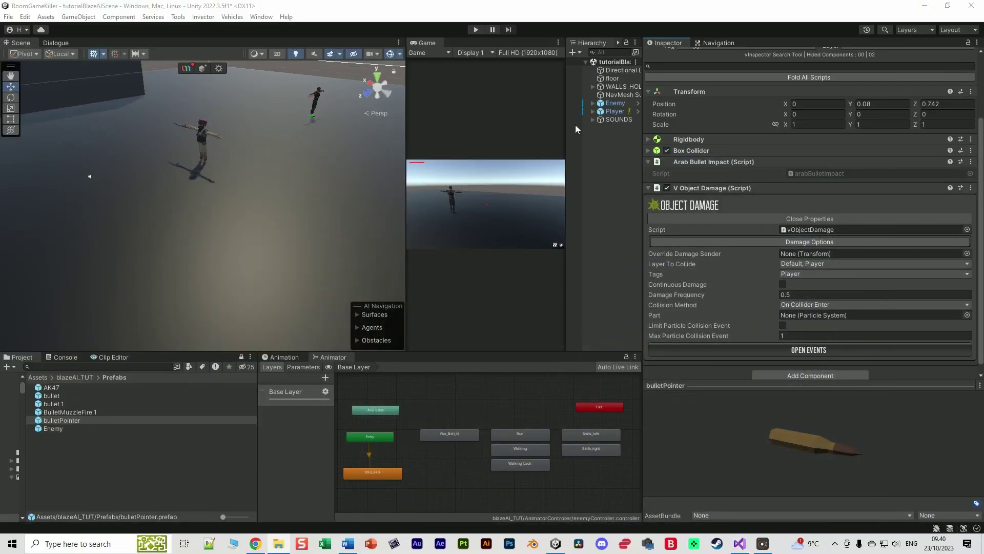
Step: Add the arabBulletShooter script from the Scripts folder to the Enemy
{"action": "left_click", "coordinate": [593, 103], "text": "alt"}
{"action": "left_click_drag", "start_coordinate": [566, 119], "coordinate": [507, 118]}
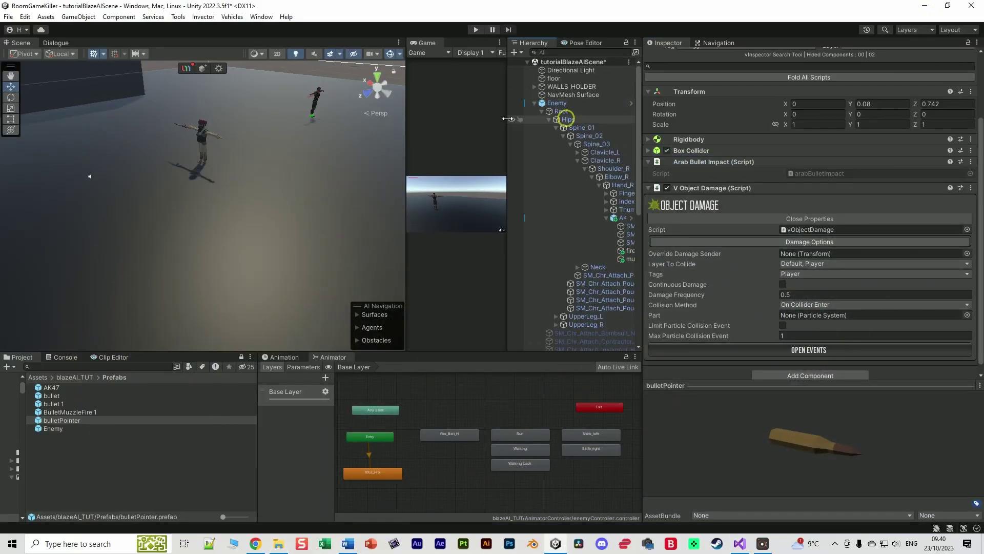
{"action": "left_click", "coordinate": [556, 103]}
{"action": "left_click", "coordinate": [69, 377]}
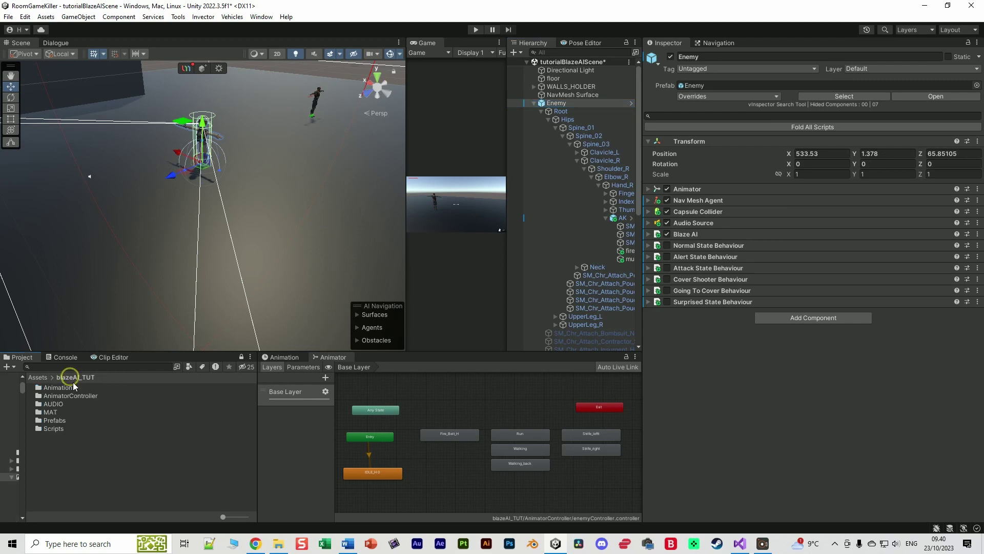
{"action": "double_click", "coordinate": [54, 427]}
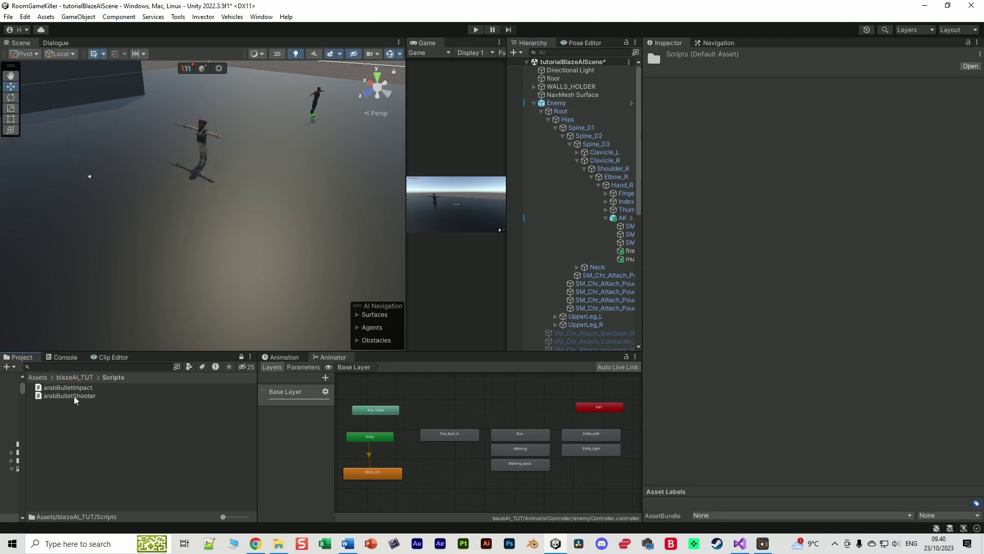
{"action": "left_click", "coordinate": [73, 396]}
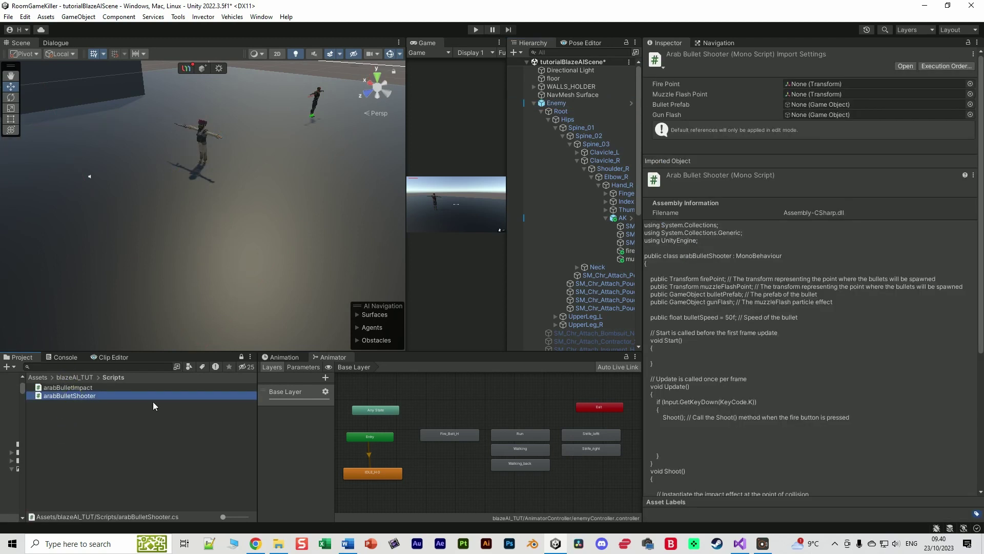
{"action": "left_click", "coordinate": [556, 103]}
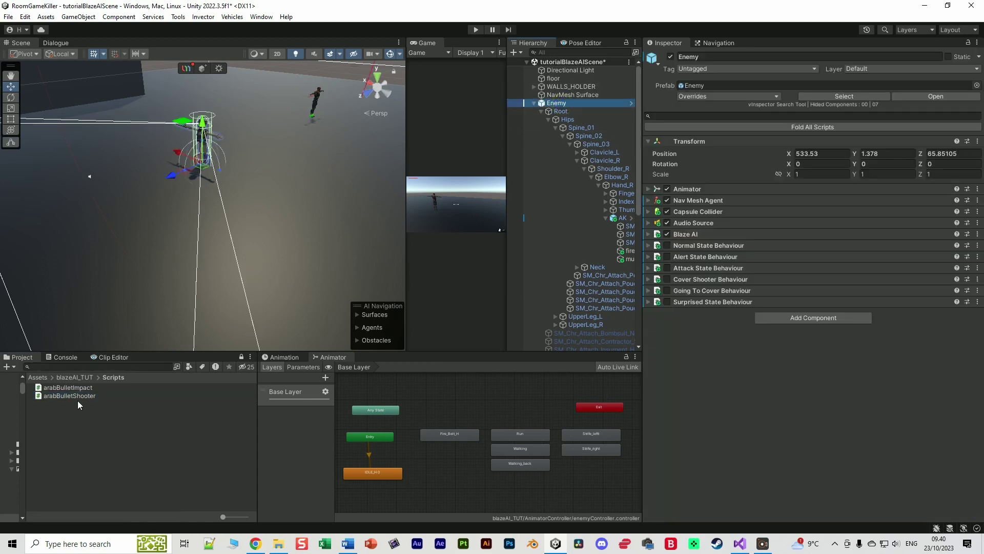
{"action": "left_click_drag", "start_coordinate": [72, 396], "coordinate": [769, 338]}
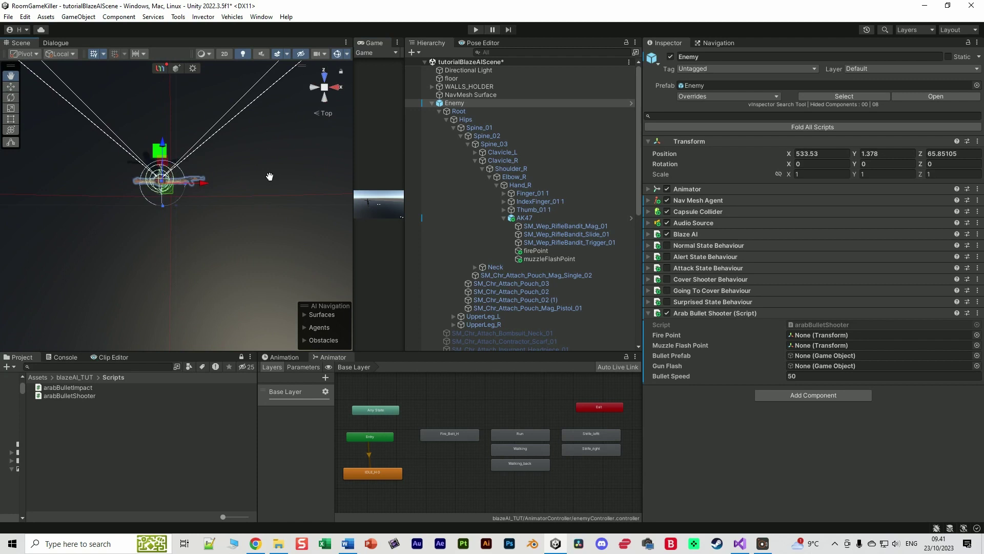
Step: Link firePoint as Fire Point and muzzleFlashPoint as Muzzle Flash Point
{"action": "left_click", "coordinate": [324, 88]}
{"action": "key", "text": "w"}
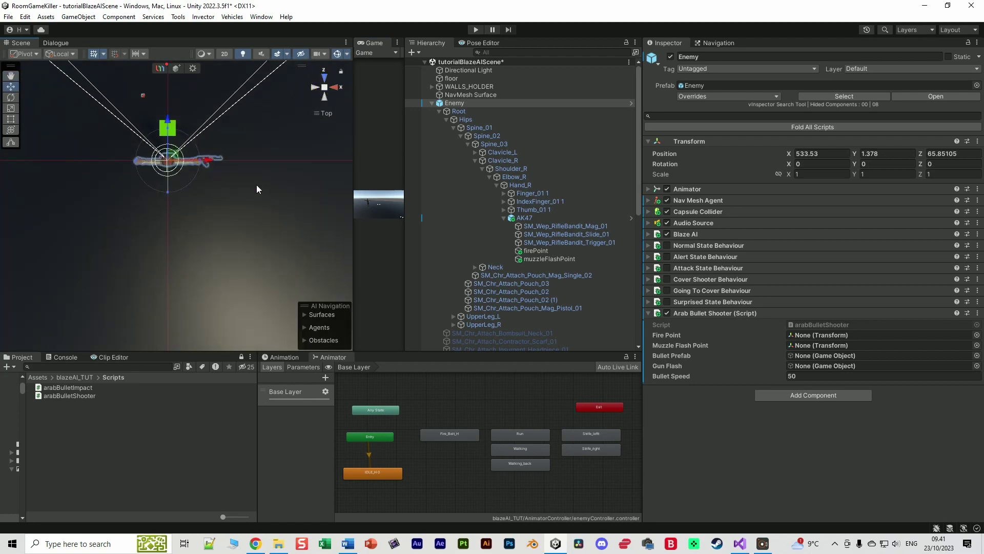
{"action": "scroll", "coordinate": [256, 174], "scroll_direction": "up", "scroll_amount": 3}
{"action": "middle_click_drag", "start_coordinate": [257, 153], "coordinate": [201, 214]}
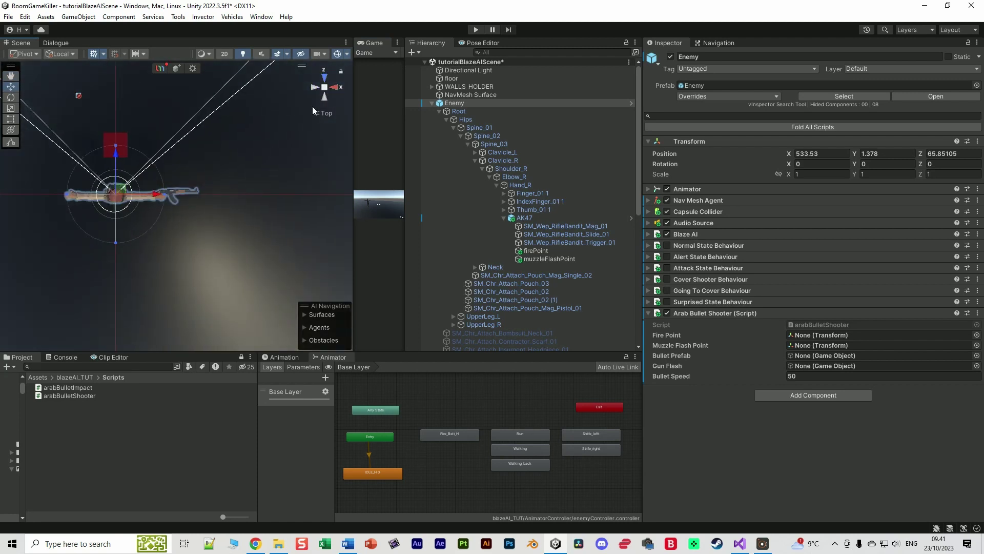
{"action": "left_click", "coordinate": [324, 87]}
{"action": "scroll", "coordinate": [240, 212], "scroll_direction": "down", "scroll_amount": 3}
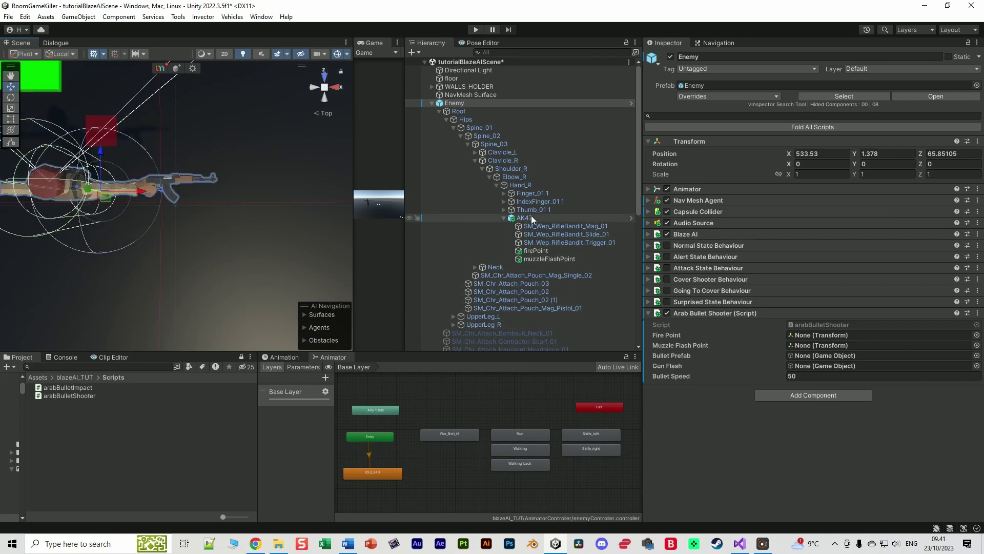
{"action": "left_click", "coordinate": [540, 251]}
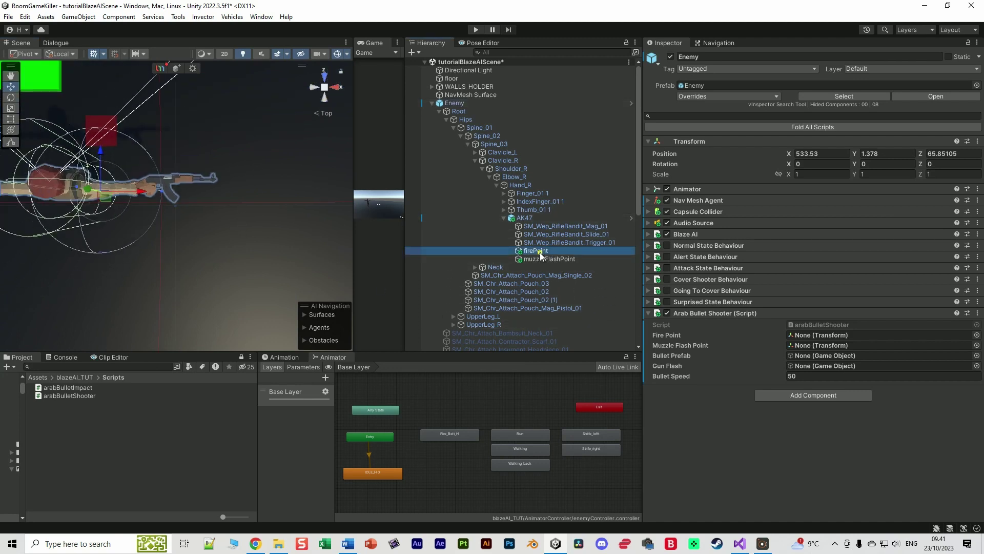
{"action": "left_click_drag", "start_coordinate": [540, 252], "coordinate": [816, 337]}
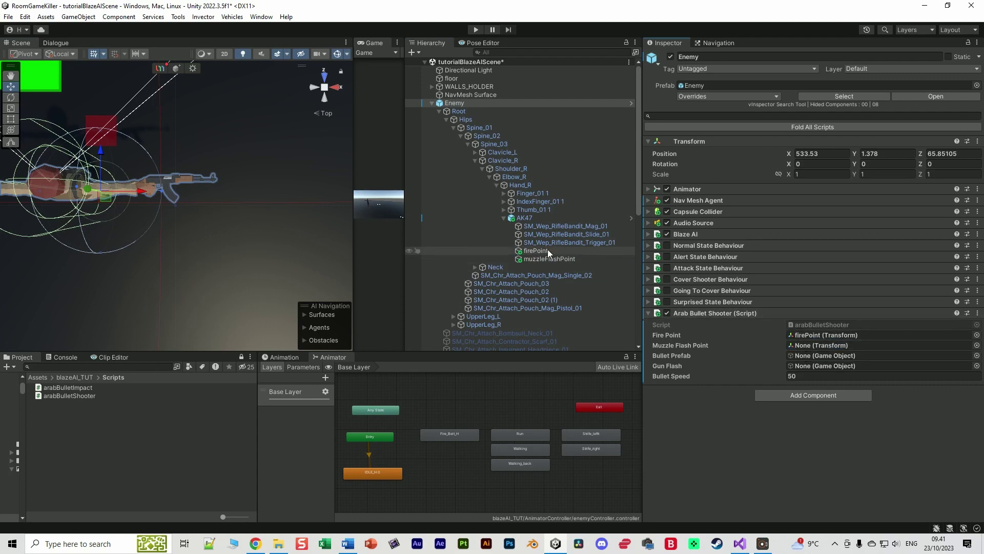
{"action": "left_click_drag", "start_coordinate": [539, 258], "coordinate": [810, 345]}
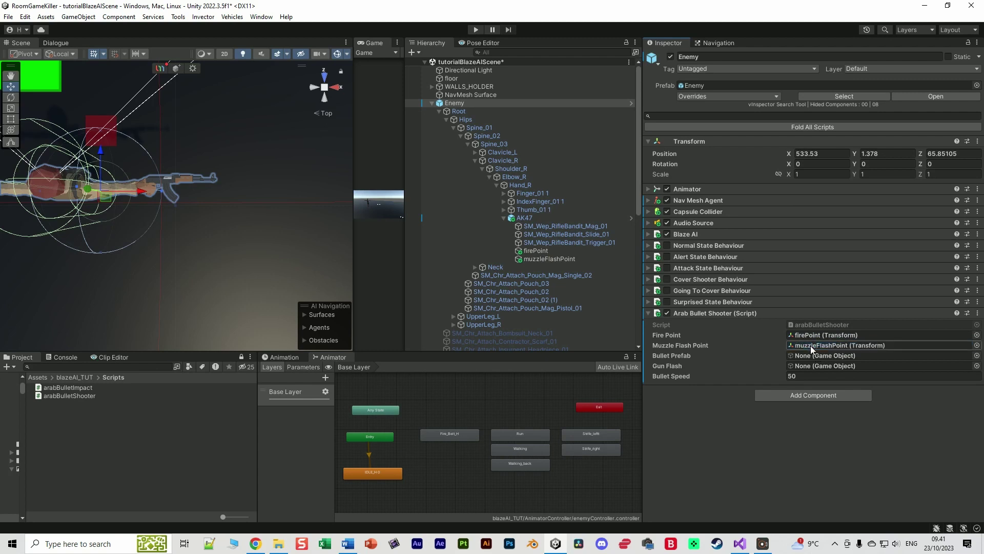
Step: From Prefabs, assign bulletPointer as Bullet Prefab and BulletMuzzleFire 1 as Gun Flash
{"action": "left_click", "coordinate": [65, 378]}
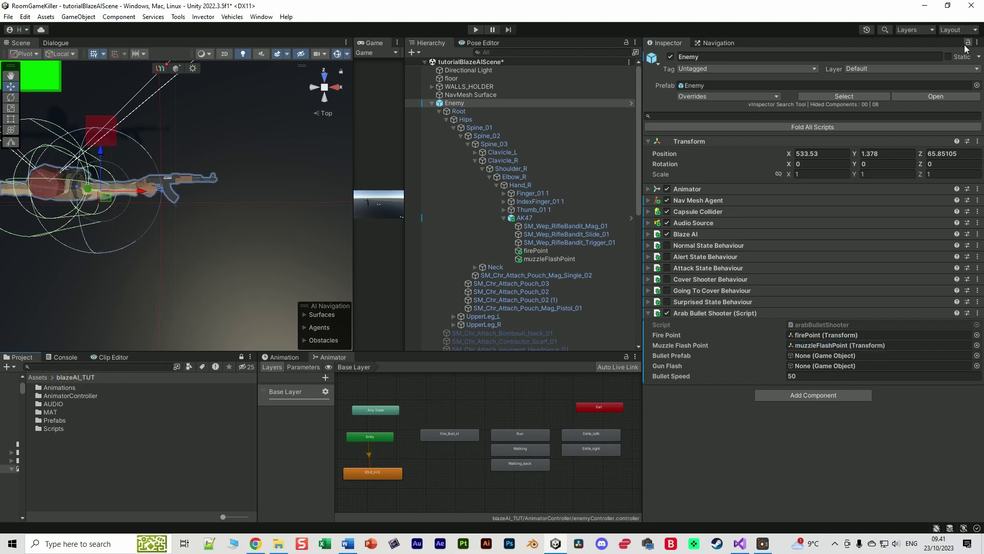
{"action": "double_click", "coordinate": [50, 420]}
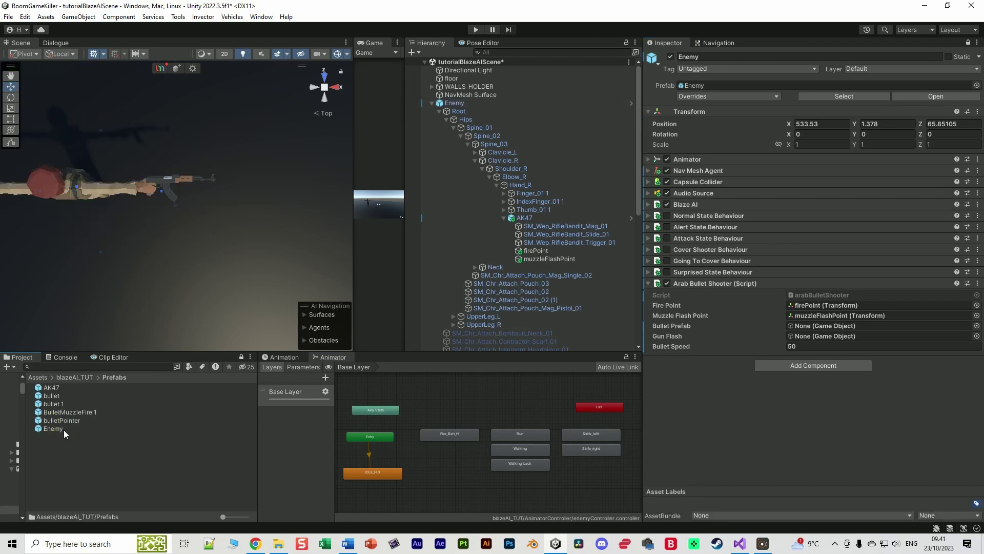
{"action": "left_click_drag", "start_coordinate": [63, 420], "coordinate": [799, 325]}
{"action": "left_click_drag", "start_coordinate": [77, 413], "coordinate": [831, 339]}
{"action": "scroll", "coordinate": [276, 231], "scroll_direction": "down", "scroll_amount": 3}
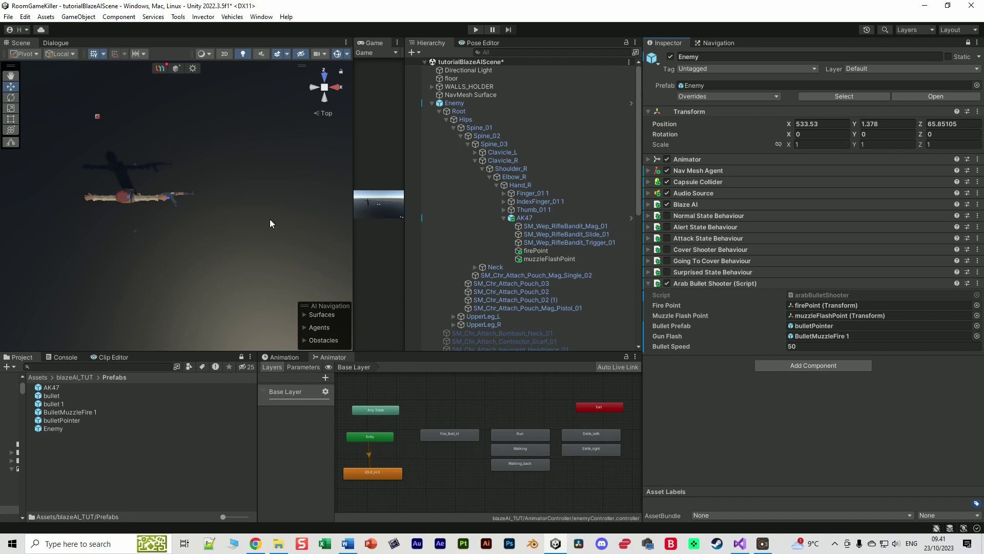
{"action": "key", "text": "alt+Tab"}
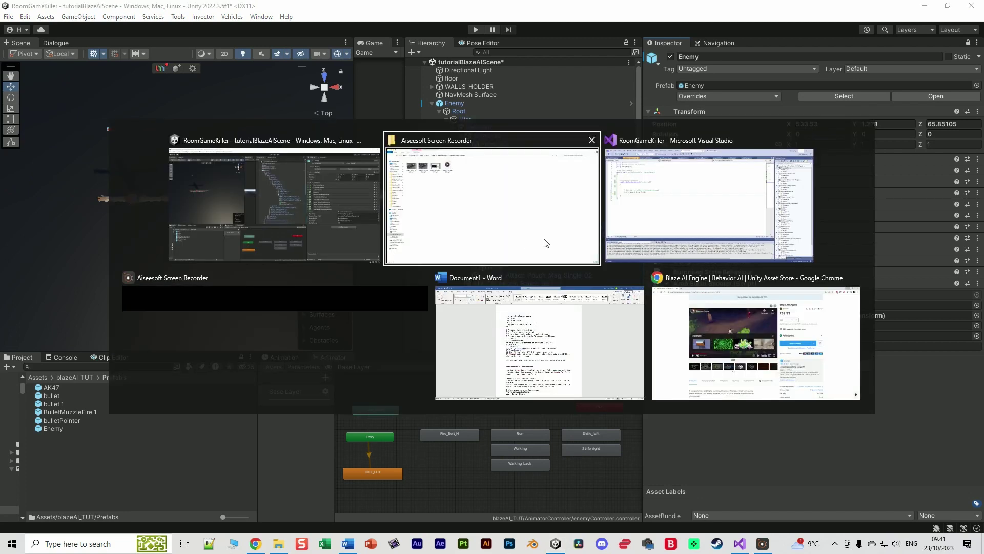
Step: Switch to Visual Studio and scroll arabBulletShooter.cs down to the Shoot() method
{"action": "left_click", "coordinate": [684, 211]}
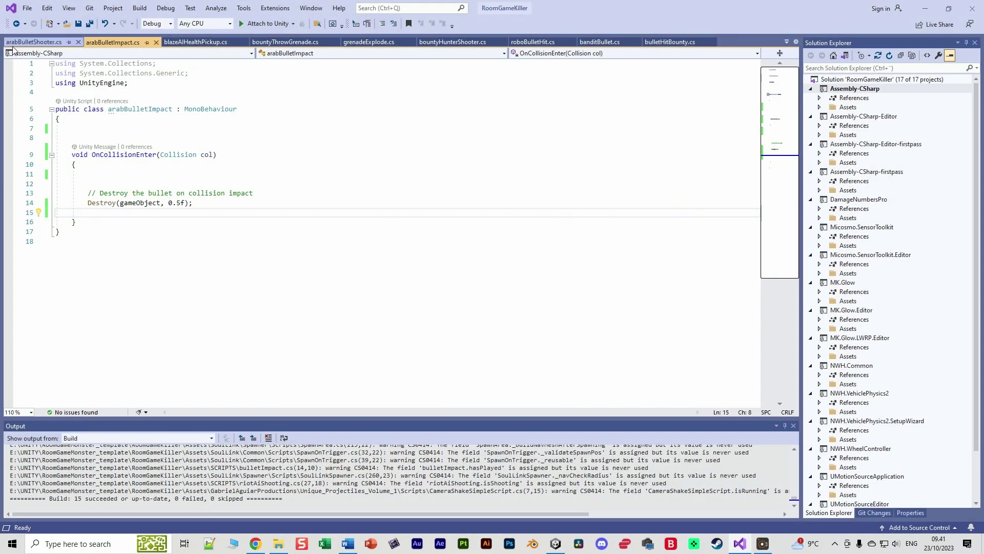
{"action": "left_click", "coordinate": [27, 42]}
{"action": "scroll", "coordinate": [315, 225], "scroll_direction": "up", "scroll_amount": 7}
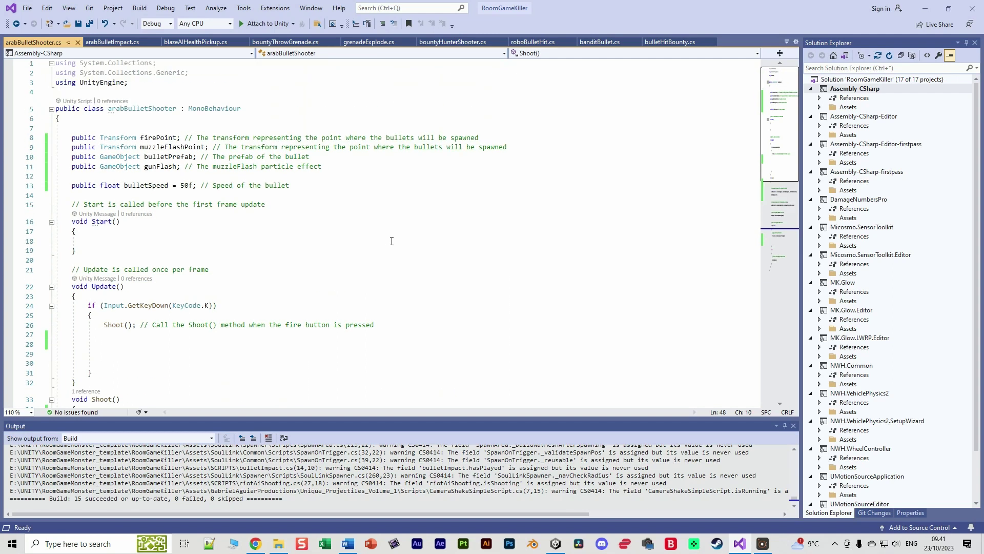
{"action": "scroll", "coordinate": [426, 225], "scroll_direction": "down", "scroll_amount": 1}
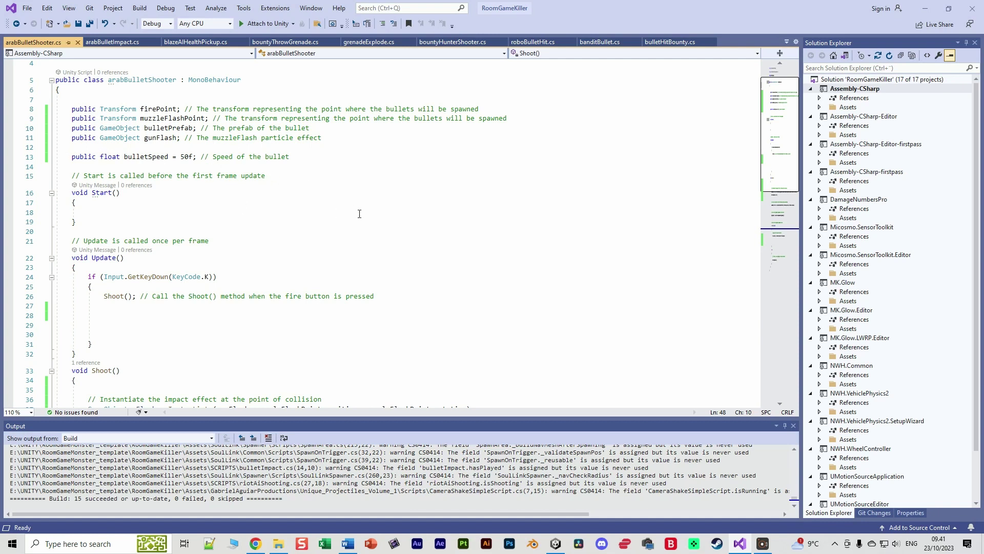
{"action": "scroll", "coordinate": [417, 237], "scroll_direction": "down", "scroll_amount": 6}
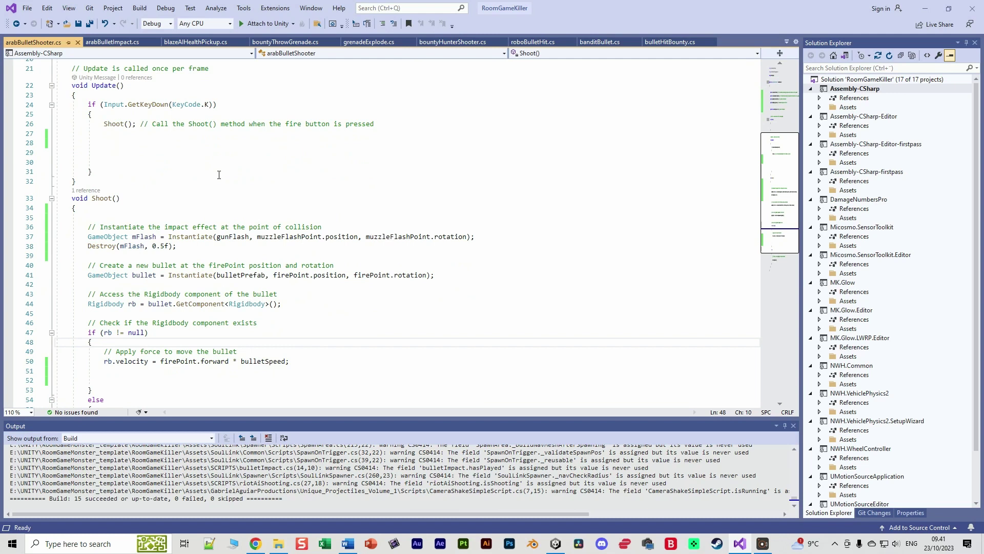
{"action": "scroll", "coordinate": [159, 116], "scroll_direction": "down", "scroll_amount": 3}
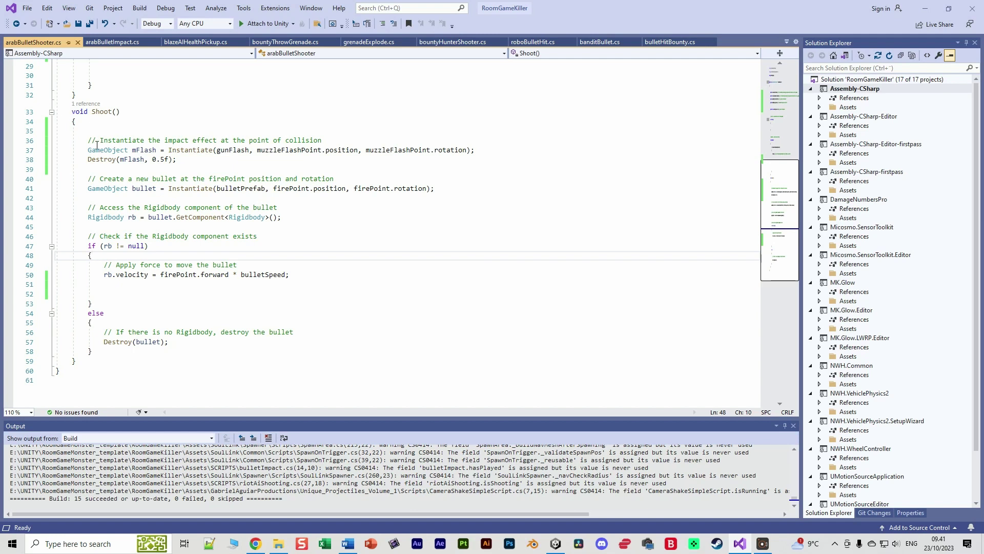
Step: Highlight Shoot()'s impact-effect, bullet-creation, Rigidbody lookup and velocity lines, then shrink the window
{"action": "left_click_drag", "start_coordinate": [76, 140], "coordinate": [274, 160]}
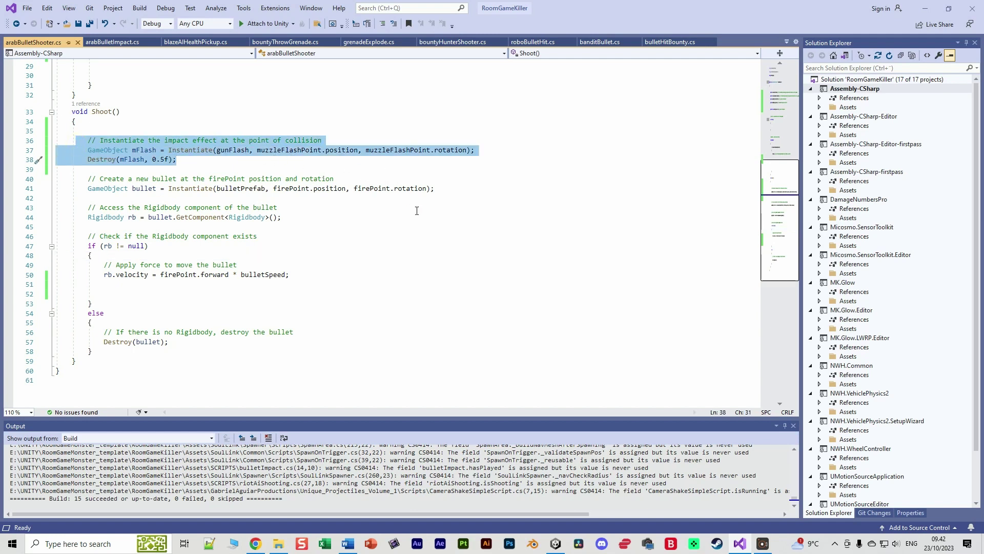
{"action": "left_click", "coordinate": [406, 256]}
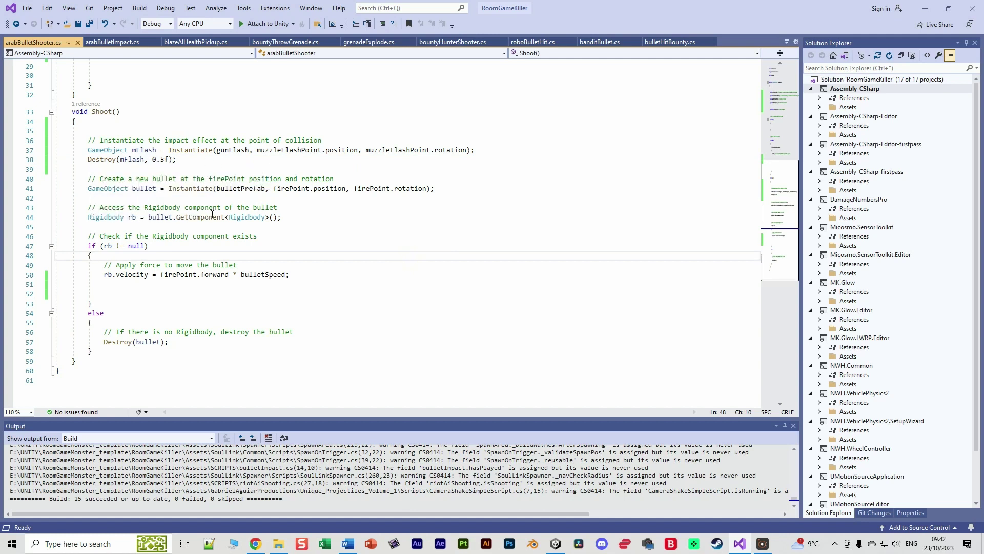
{"action": "left_click_drag", "start_coordinate": [82, 181], "coordinate": [201, 190]}
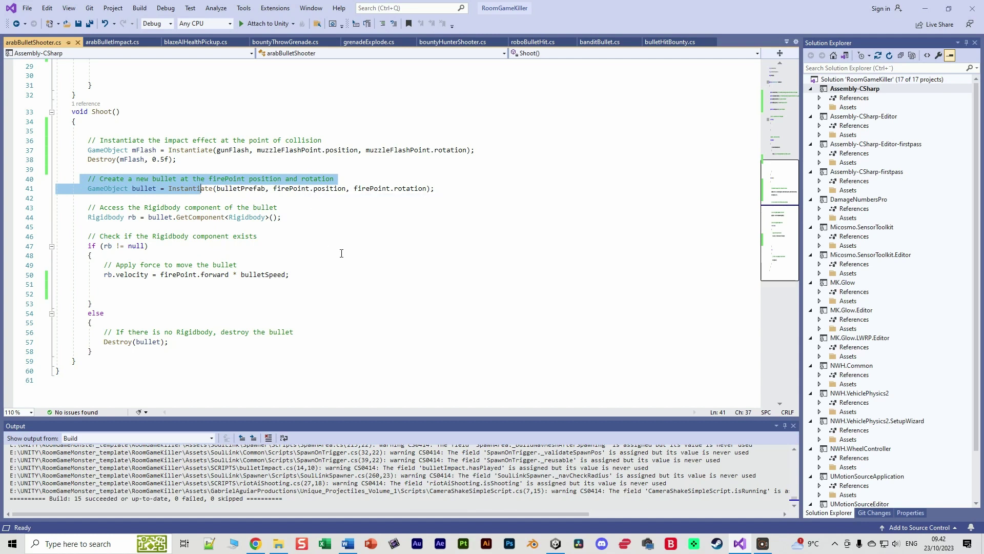
{"action": "left_click", "coordinate": [175, 198]}
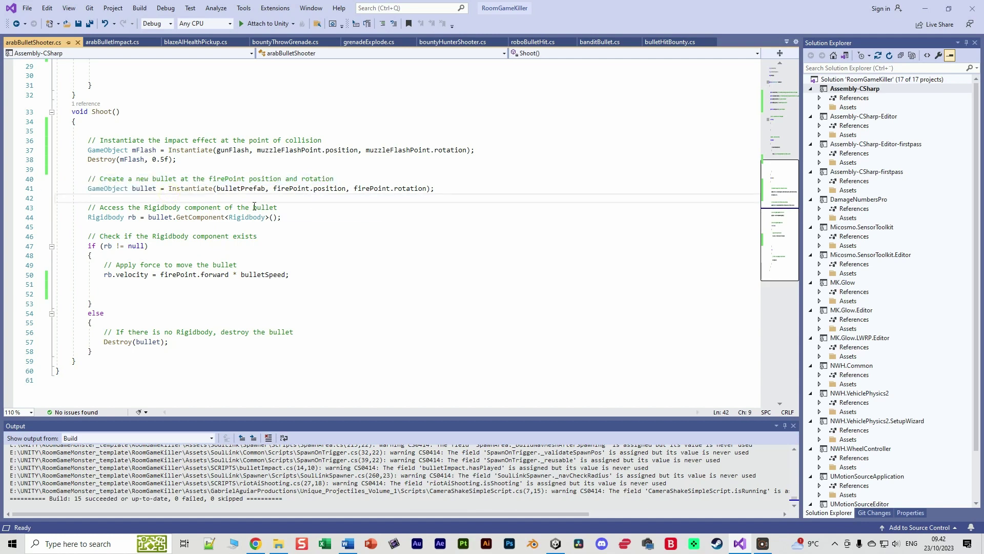
{"action": "left_click_drag", "start_coordinate": [75, 218], "coordinate": [289, 219]}
{"action": "left_click", "coordinate": [330, 274]}
{"action": "left_click_drag", "start_coordinate": [88, 274], "coordinate": [295, 276]}
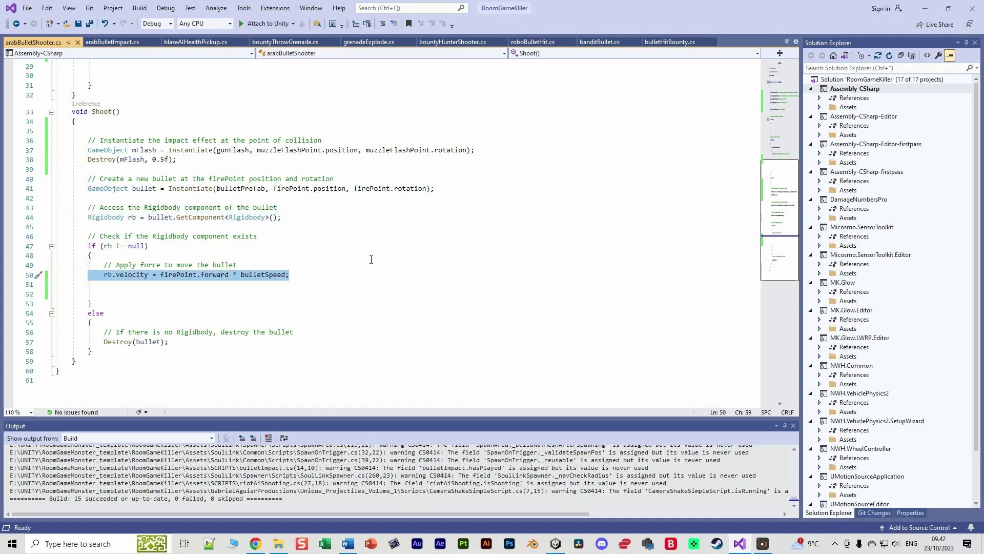
{"action": "left_click", "coordinate": [402, 256]}
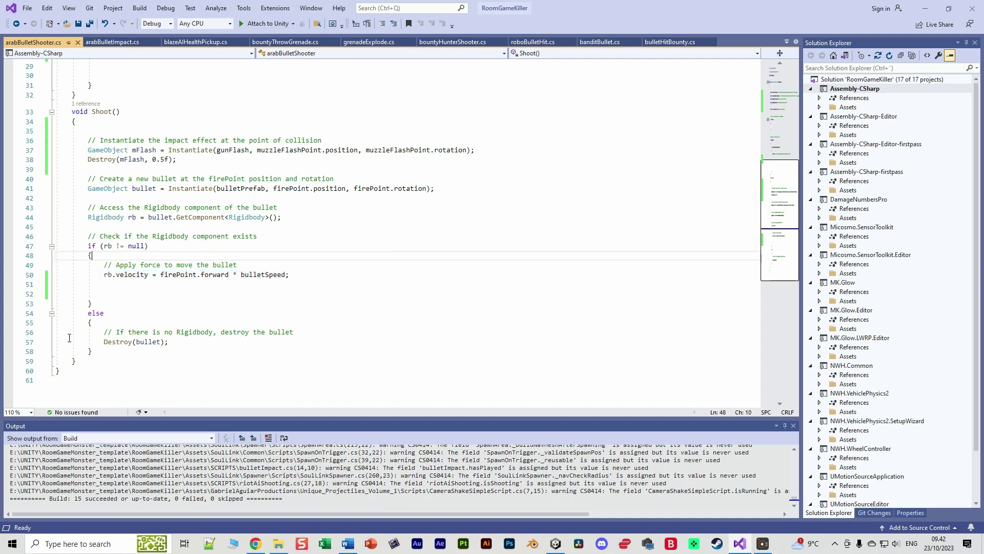
{"action": "left_click", "coordinate": [948, 9]}
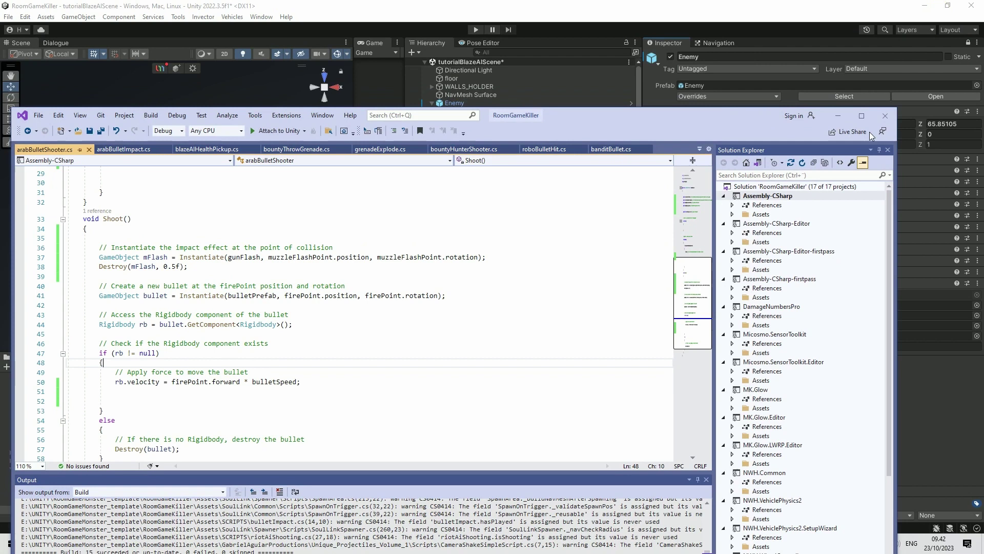
Step: Back in Unity, drag the Game/Hierarchy divider to enlarge the Game view
{"action": "left_click", "coordinate": [869, 131]}
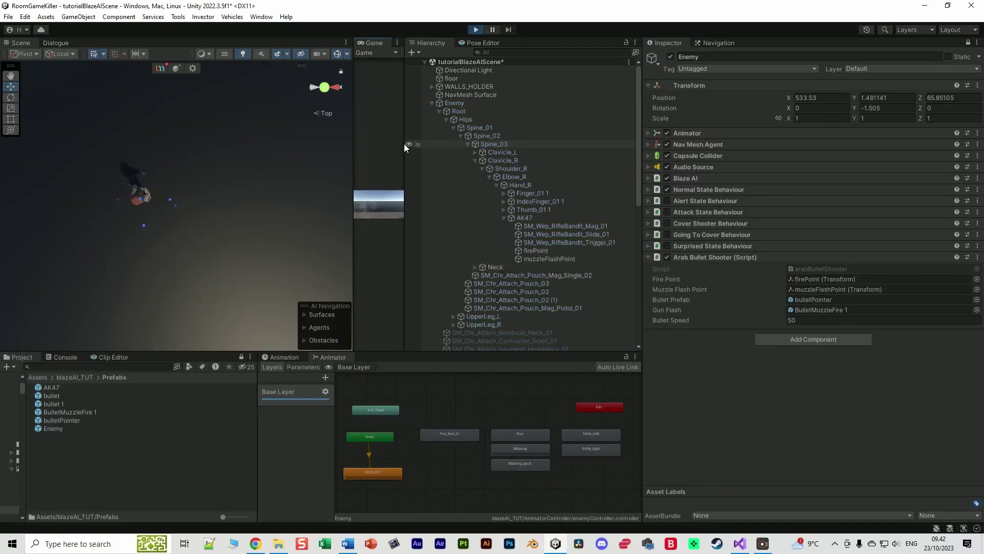
{"action": "left_click_drag", "start_coordinate": [404, 144], "coordinate": [592, 144]}
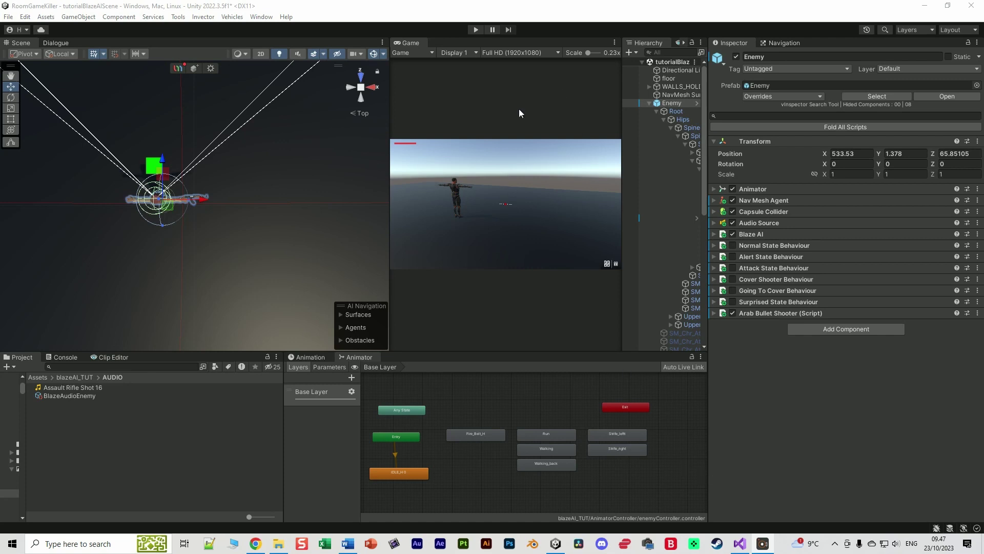
Step: Add a Hit State Behaviour to the Enemy and one entry to its Hit Anims list
{"action": "left_click", "coordinate": [758, 234]}
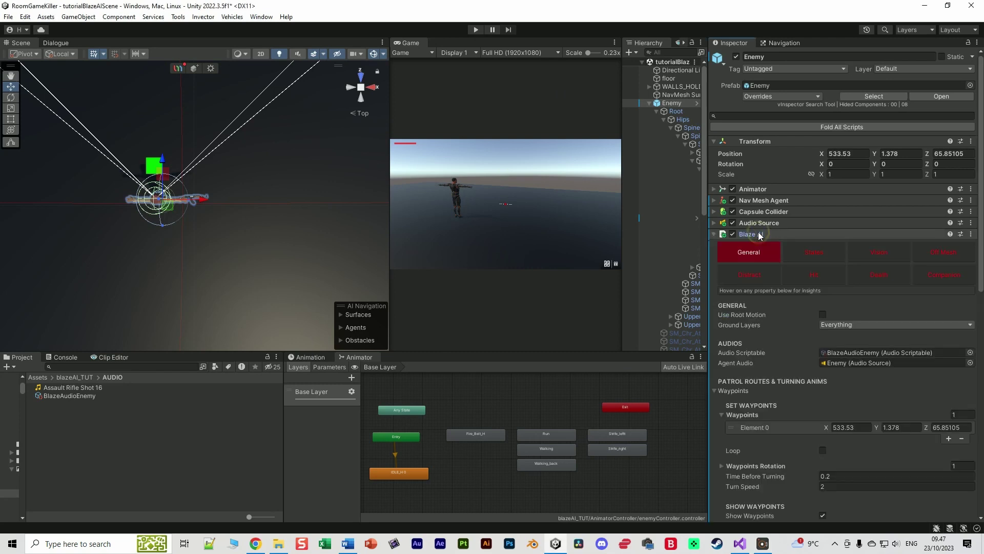
{"action": "left_click", "coordinate": [821, 268]}
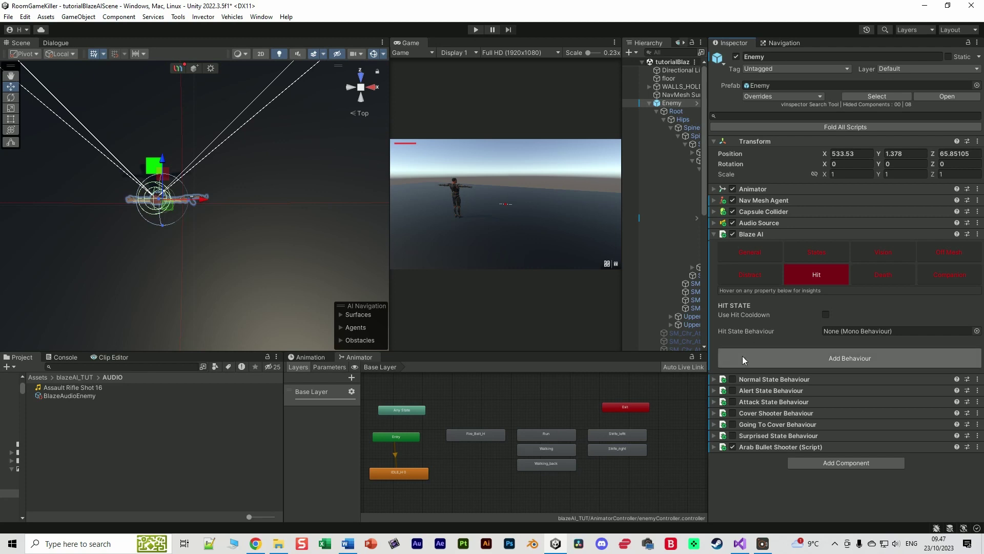
{"action": "left_click", "coordinate": [842, 359]}
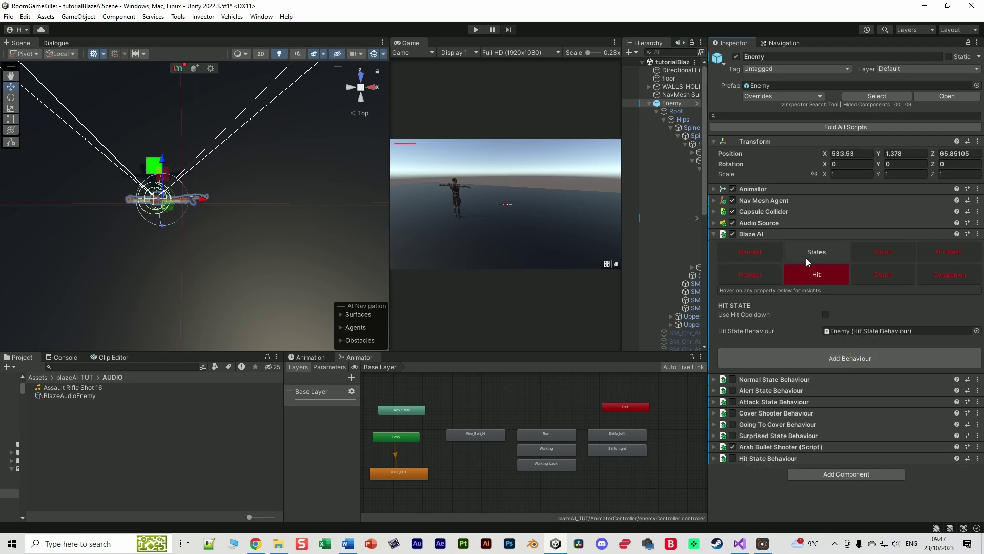
{"action": "left_click", "coordinate": [713, 234]}
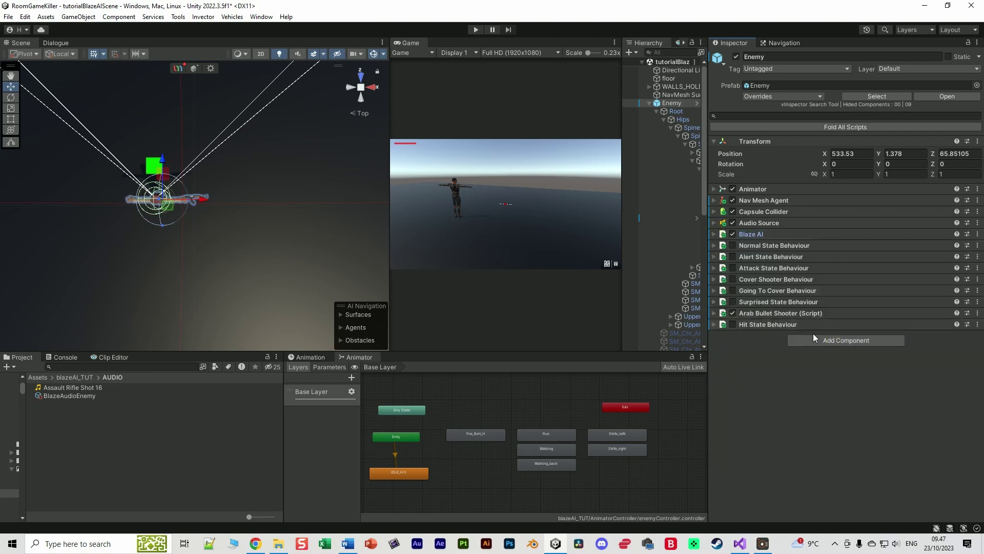
{"action": "left_click", "coordinate": [768, 325]}
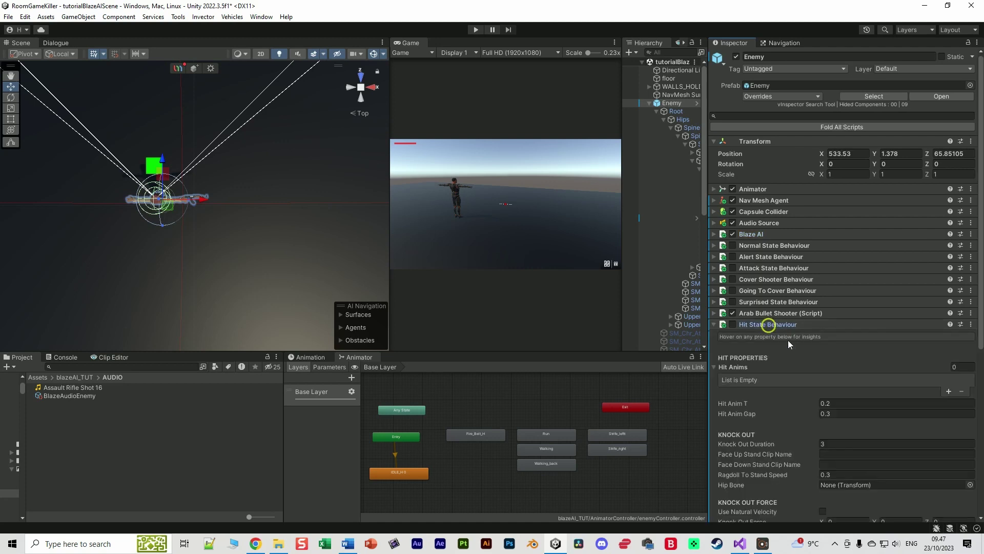
{"action": "scroll", "coordinate": [862, 324], "scroll_direction": "down", "scroll_amount": 3}
{"action": "scroll", "coordinate": [816, 307], "scroll_direction": "down", "scroll_amount": 1}
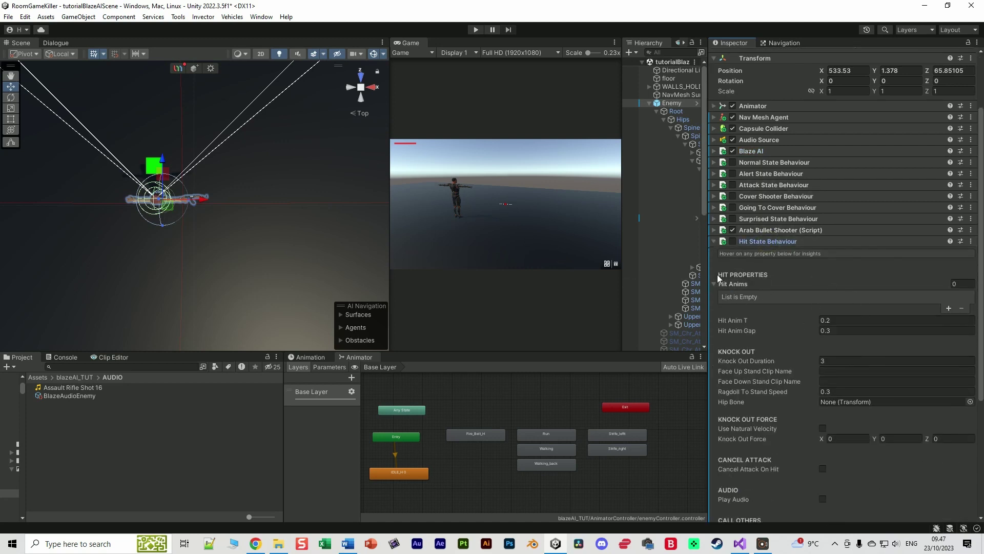
{"action": "left_click", "coordinate": [948, 307]}
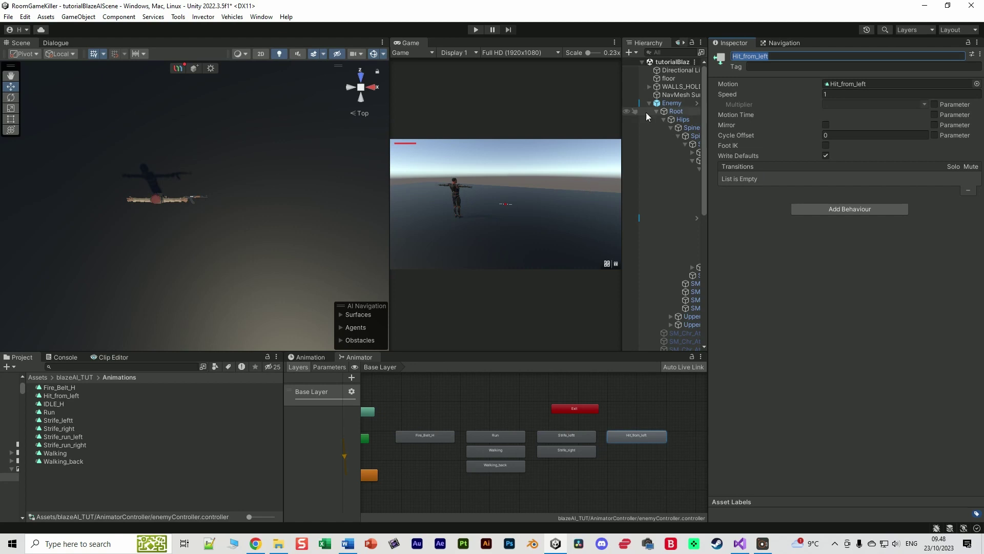
{"action": "left_click", "coordinate": [676, 103]}
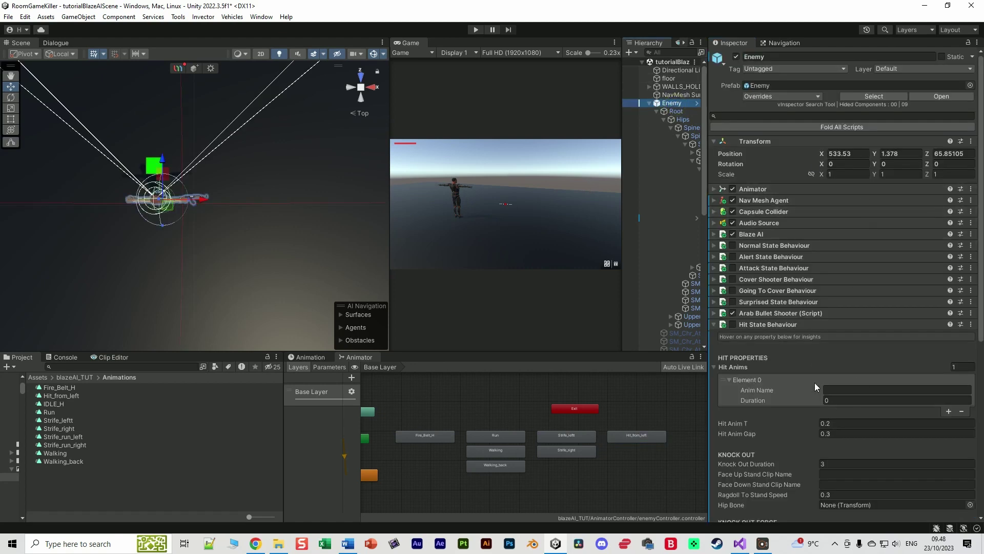
{"action": "scroll", "coordinate": [818, 369], "scroll_direction": "down", "scroll_amount": 3}
{"action": "scroll", "coordinate": [853, 358], "scroll_direction": "down", "scroll_amount": 2}
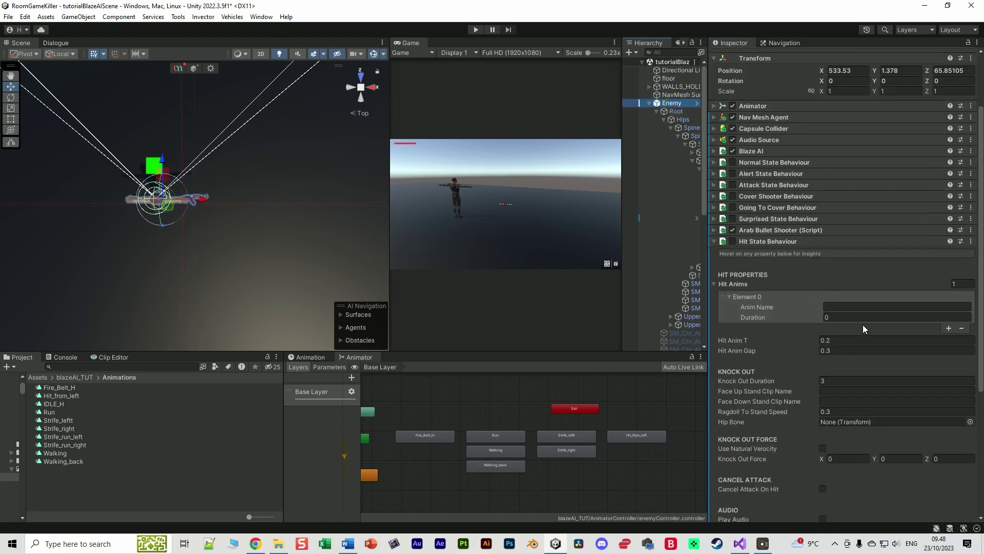
Step: Set the hit animation's name to Hit_from_left and duration to 0.35
{"action": "left_click", "coordinate": [849, 308]}
{"action": "type", "text": "Hit_from_left"}
{"action": "left_click", "coordinate": [848, 317]}
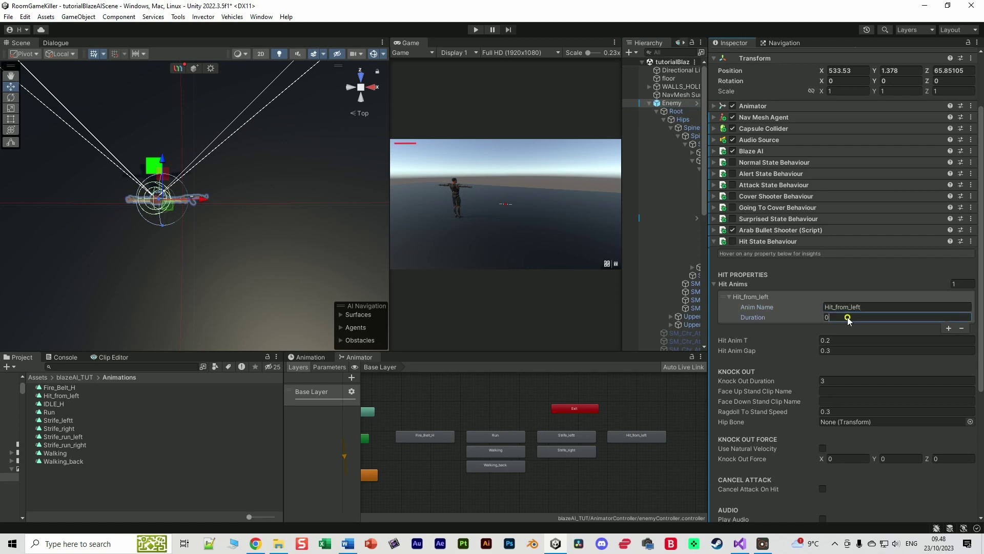
{"action": "type", "text": "0.2"}
{"action": "type", "text": "5"}
{"action": "key", "text": "BackSpace"}
{"action": "key", "text": "BackSpace"}
{"action": "type", "text": "35"}
{"action": "scroll", "coordinate": [815, 273], "scroll_direction": "down", "scroll_amount": 3}
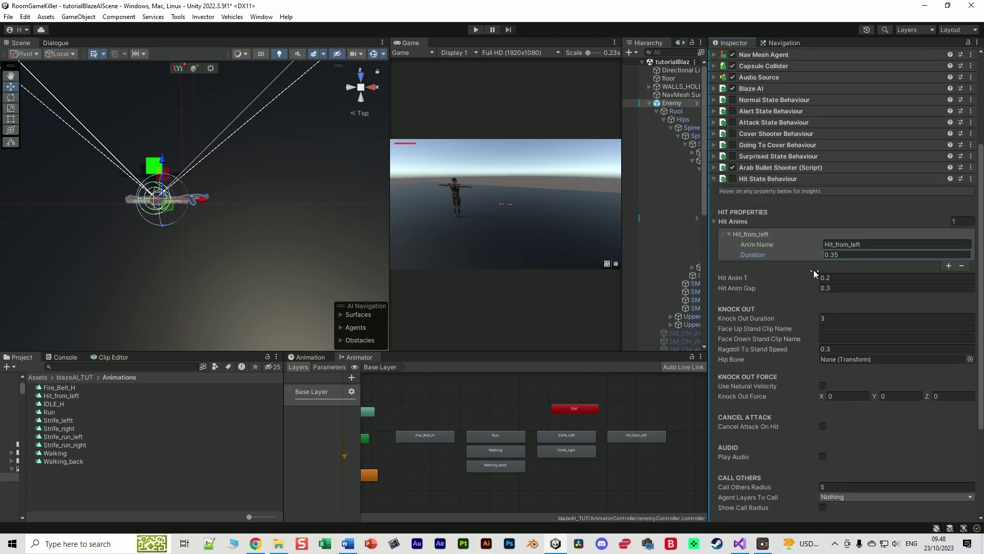
{"action": "key", "text": "alt+Tab"}
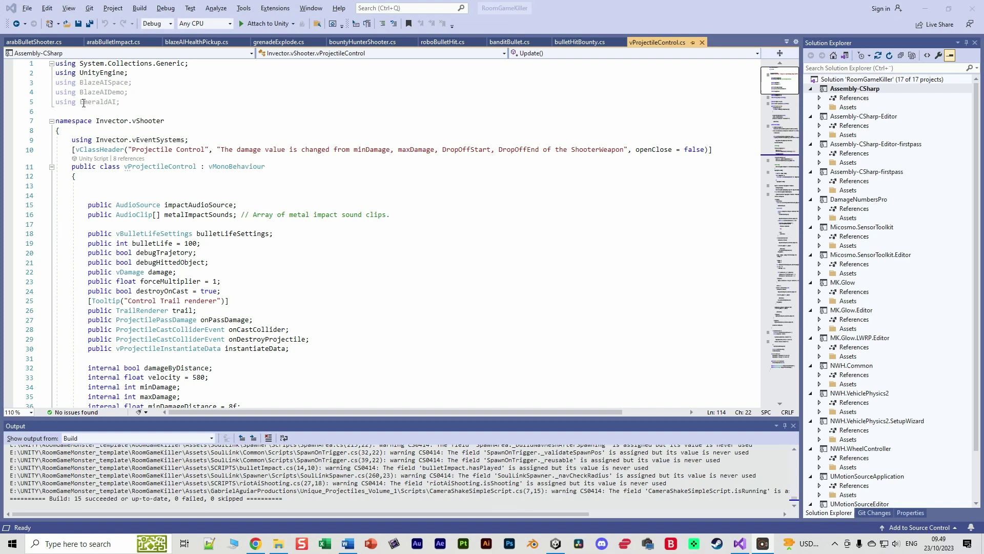
{"action": "left_click_drag", "start_coordinate": [129, 92], "coordinate": [45, 83]}
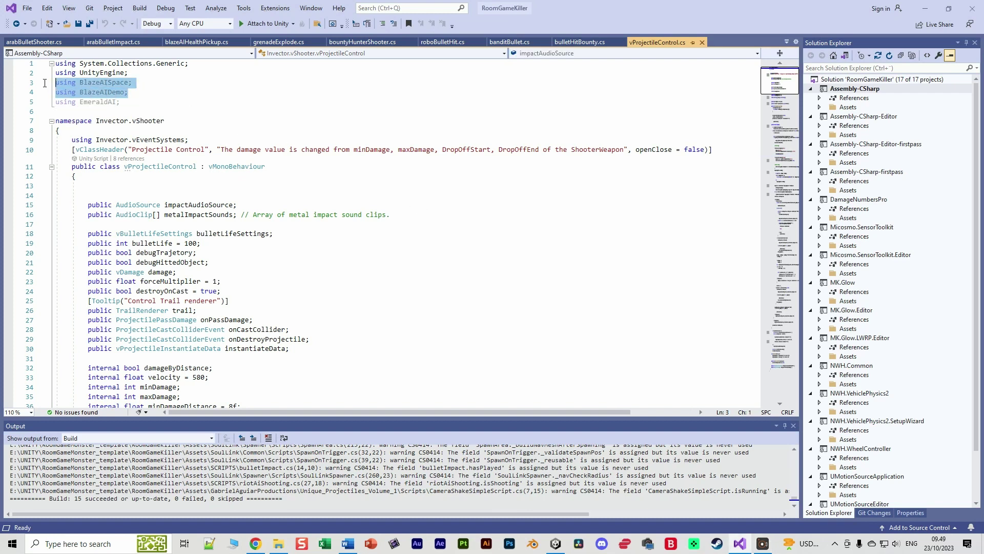
{"action": "scroll", "coordinate": [426, 202], "scroll_direction": "down", "scroll_amount": 20}
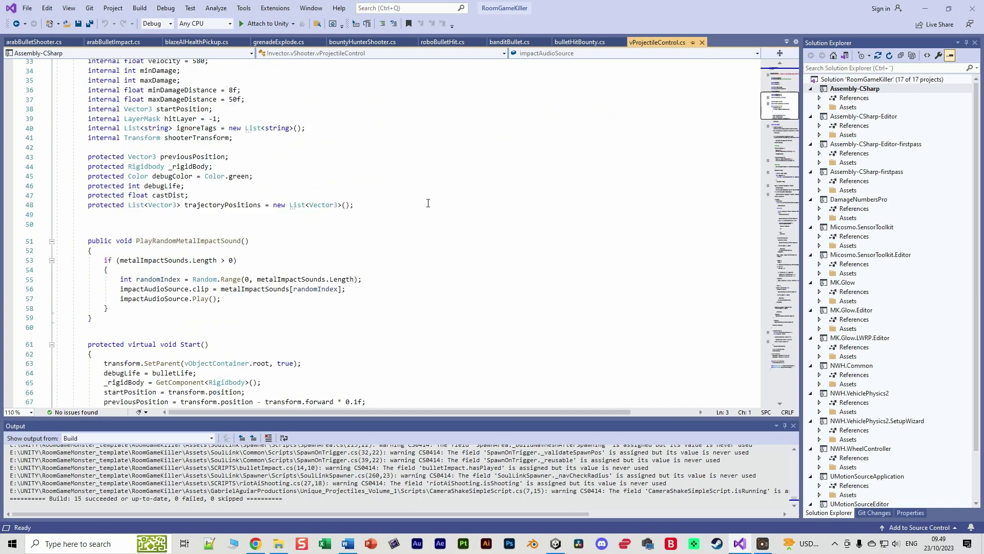
{"action": "scroll", "coordinate": [429, 201], "scroll_direction": "down", "scroll_amount": 7}
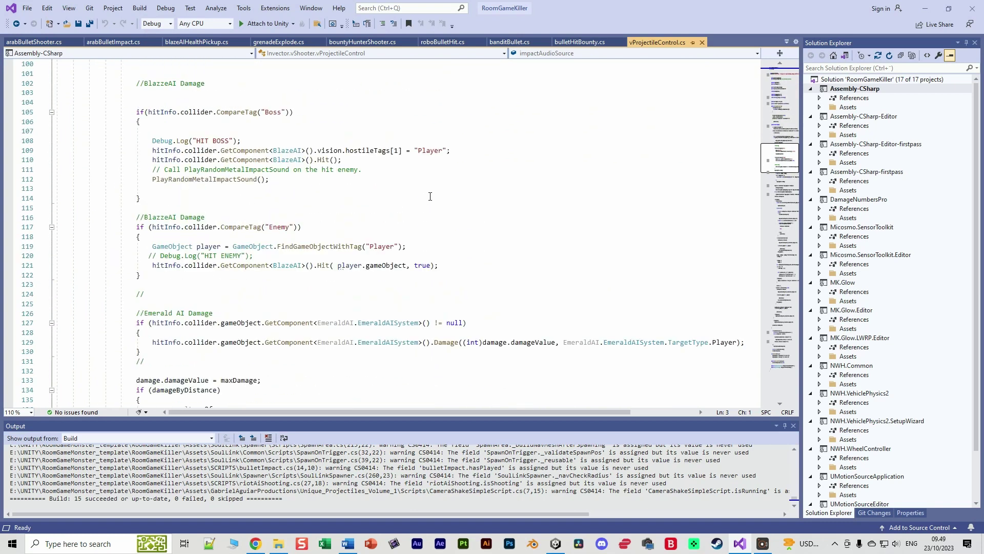
{"action": "scroll", "coordinate": [430, 196], "scroll_direction": "up", "scroll_amount": 6}
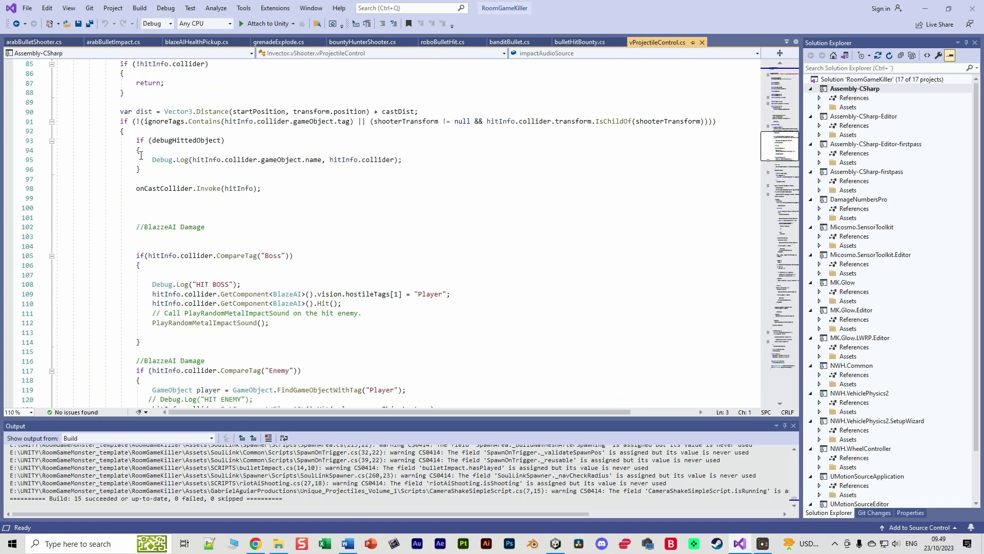
{"action": "scroll", "coordinate": [277, 210], "scroll_direction": "up", "scroll_amount": 2}
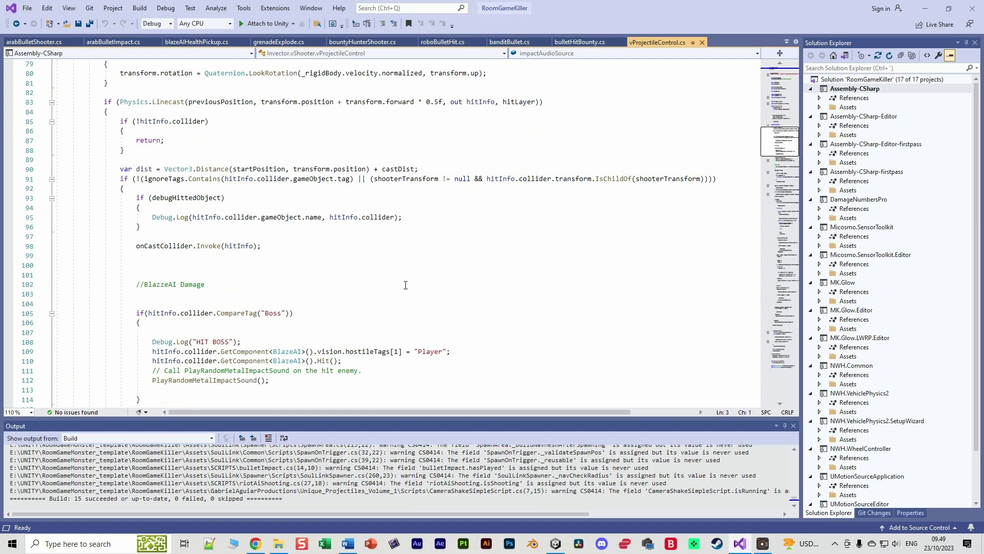
{"action": "scroll", "coordinate": [406, 285], "scroll_direction": "down", "scroll_amount": 10}
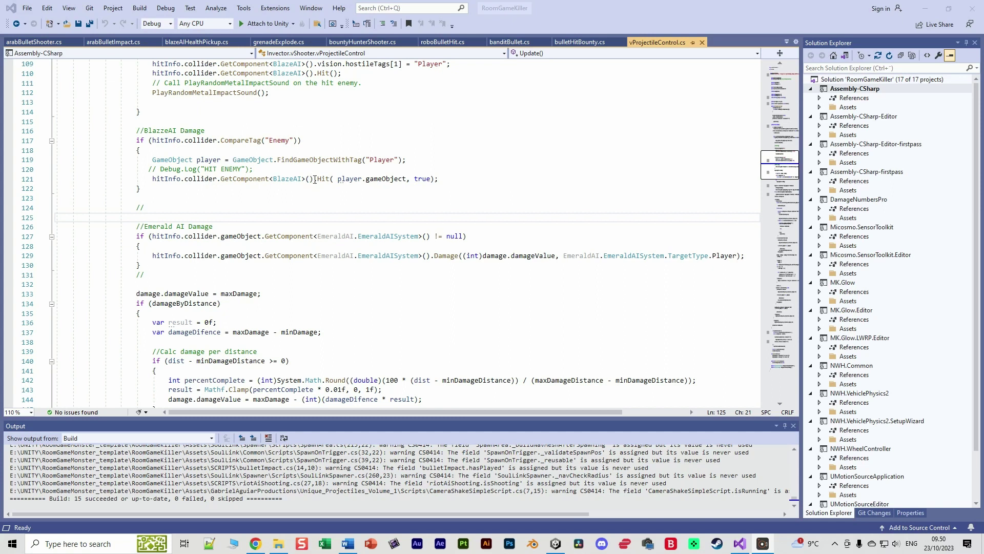
{"action": "left_click", "coordinate": [331, 178]}
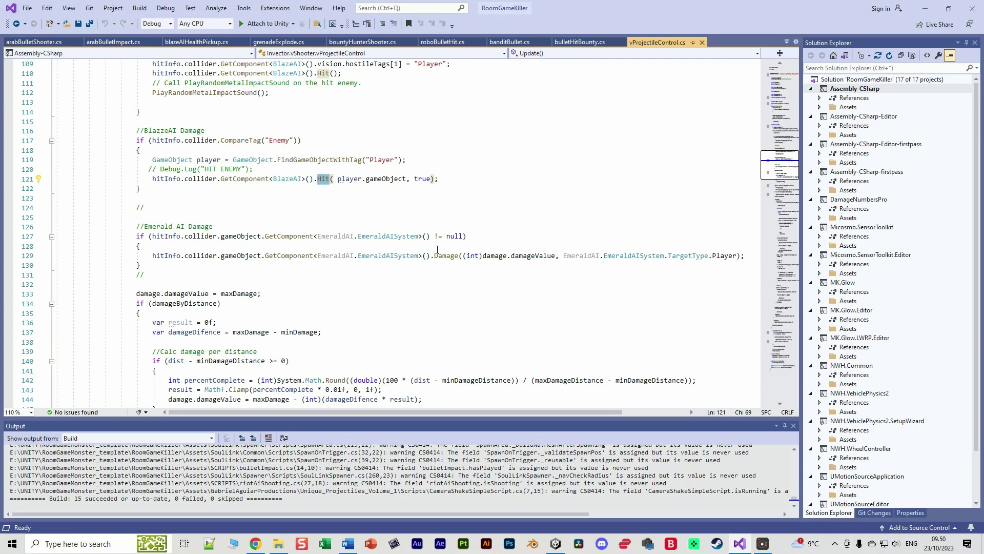
{"action": "mouse_move", "coordinate": [448, 254]}
{"action": "key", "text": "Down"}
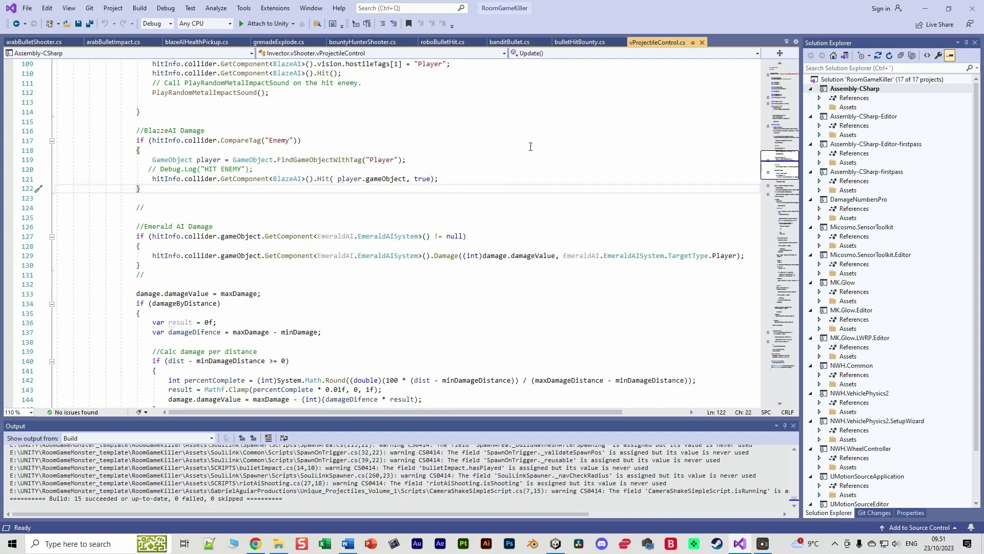
{"action": "key", "text": "alt+Tab"}
{"action": "scroll", "coordinate": [819, 314], "scroll_direction": "down", "scroll_amount": 1}
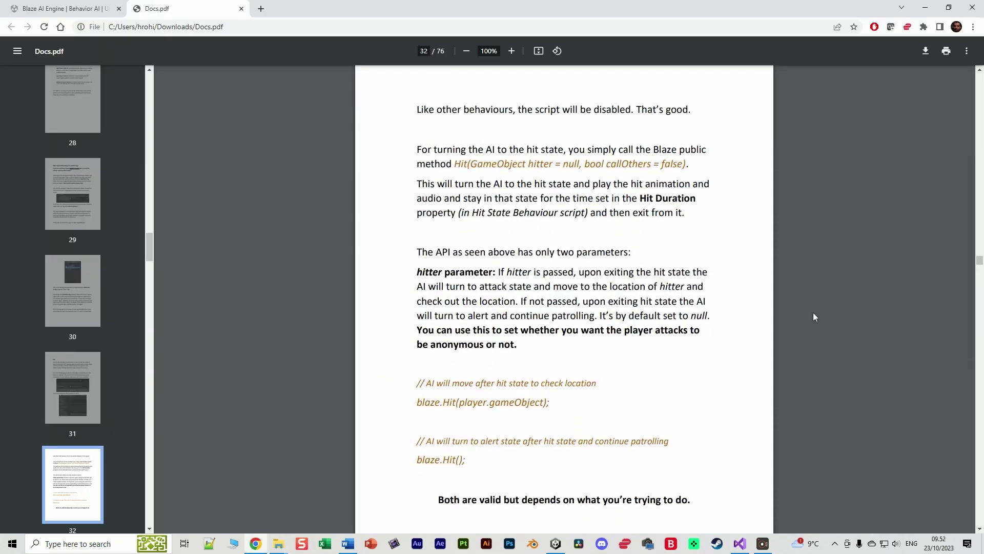
{"action": "scroll", "coordinate": [814, 314], "scroll_direction": "down", "scroll_amount": 1}
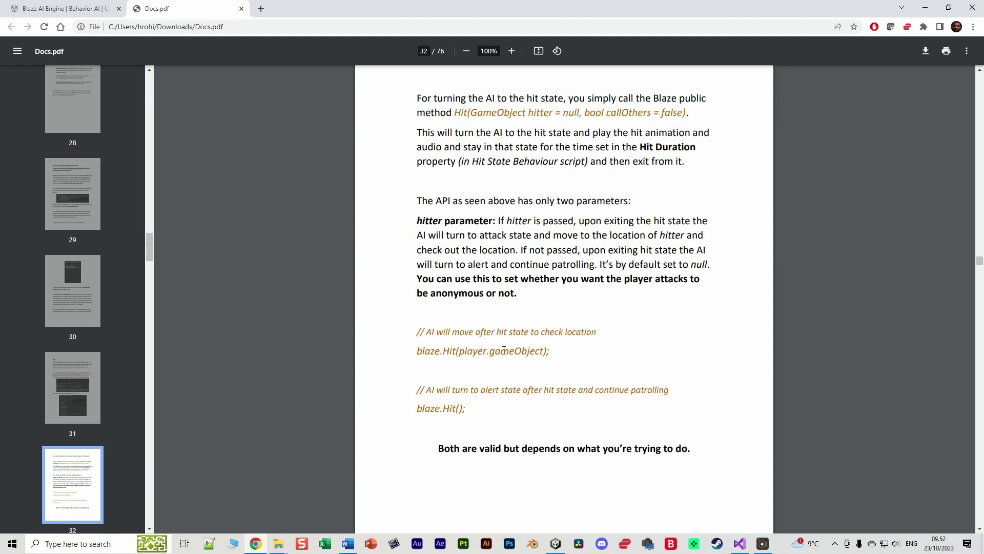
{"action": "scroll", "coordinate": [651, 353], "scroll_direction": "down", "scroll_amount": 2}
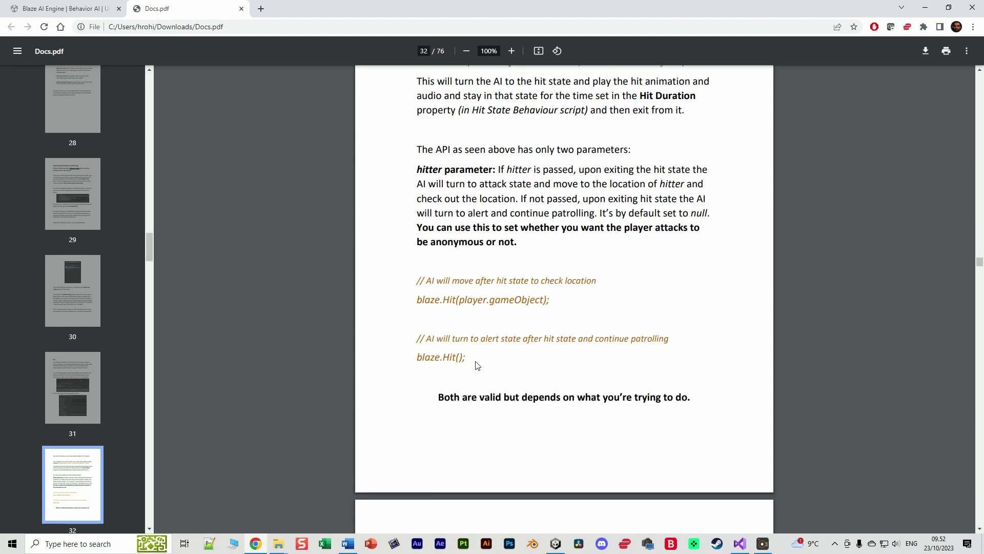
{"action": "key", "text": "alt+Tab"}
Step: Highlight the Hit call on line 121 up to its GetComponent call
{"action": "triple_click", "coordinate": [147, 181]}
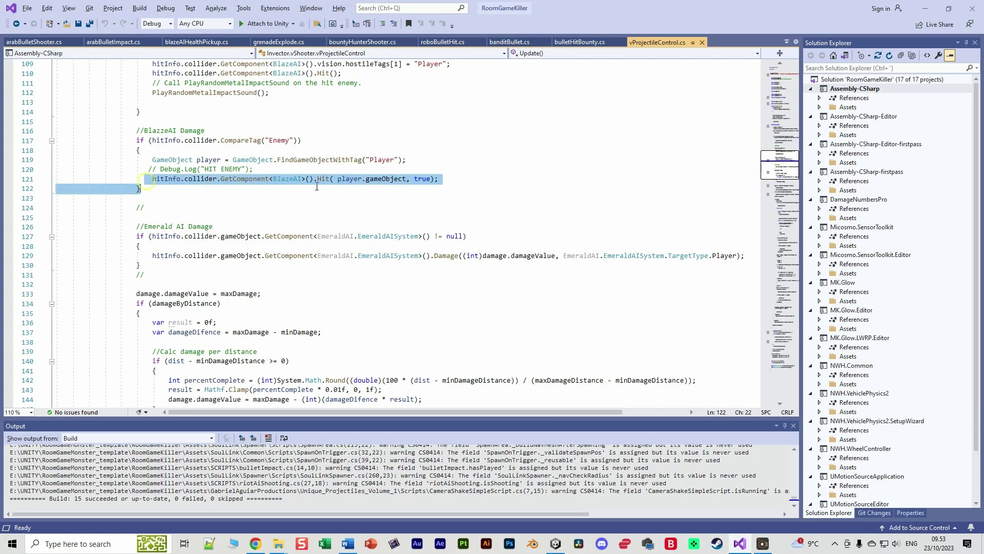
{"action": "left_click", "coordinate": [154, 197]}
{"action": "scroll", "coordinate": [389, 205], "scroll_direction": "up", "scroll_amount": 1}
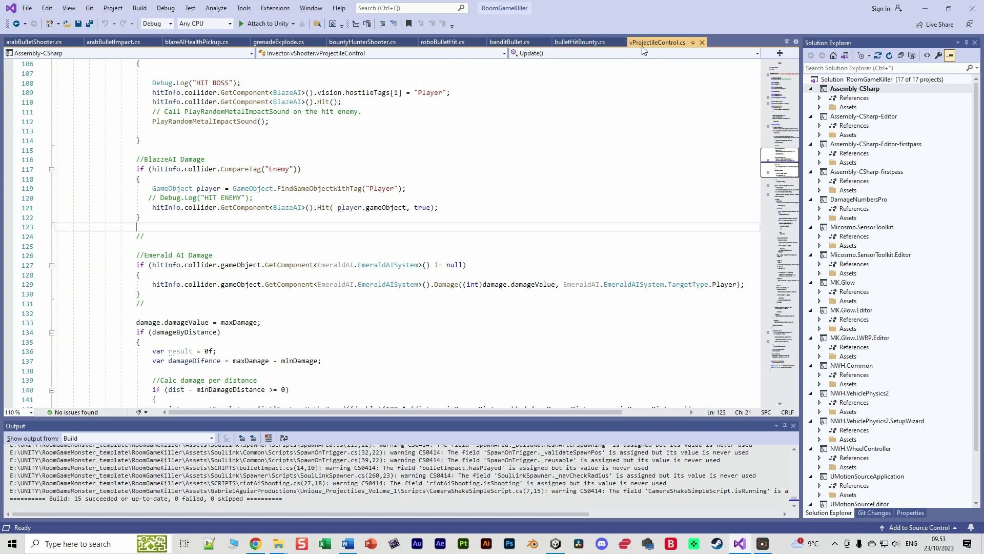
{"action": "scroll", "coordinate": [285, 233], "scroll_direction": "up", "scroll_amount": 1}
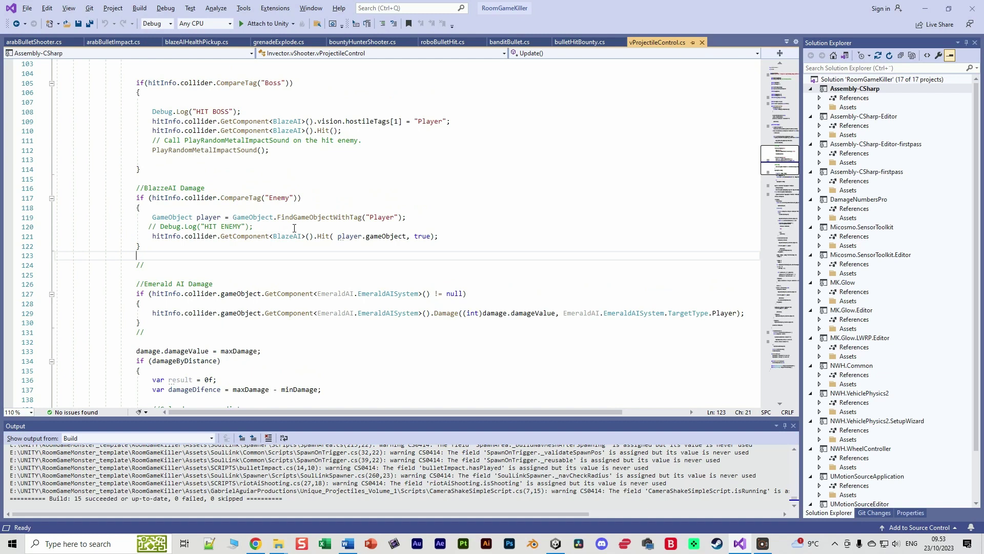
{"action": "scroll", "coordinate": [294, 228], "scroll_direction": "down", "scroll_amount": 1}
{"action": "left_click_drag", "start_coordinate": [151, 208], "coordinate": [314, 204]}
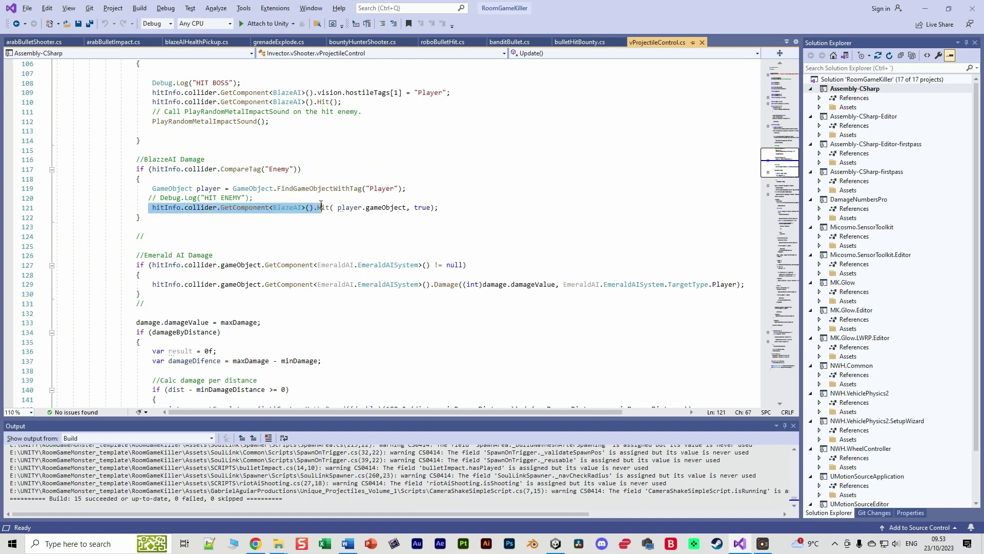
{"action": "left_click", "coordinate": [319, 236]}
Step: Highlight the word Hit, its arguments, and the Enemy tag check on line 117
{"action": "double_click", "coordinate": [322, 207]}
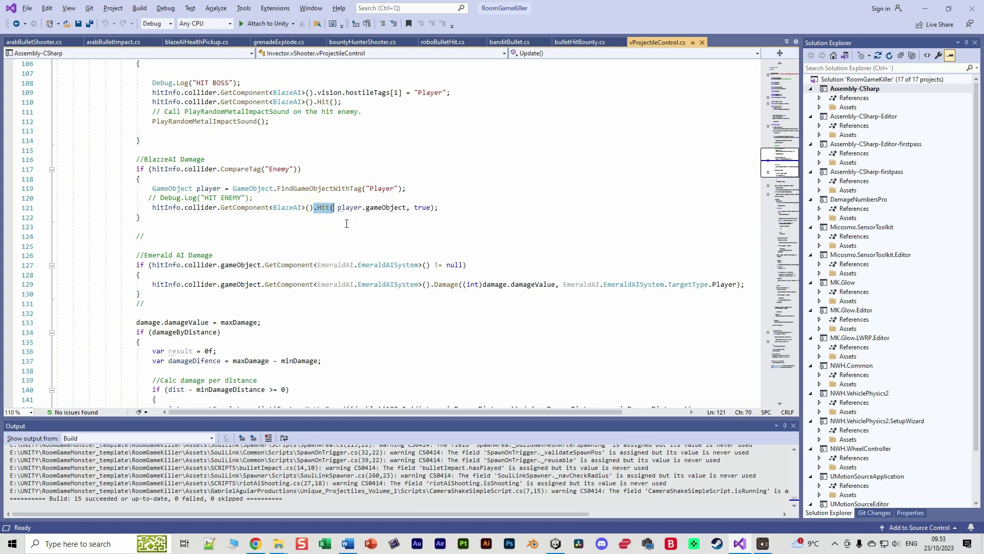
{"action": "left_click_drag", "start_coordinate": [334, 208], "coordinate": [440, 210]}
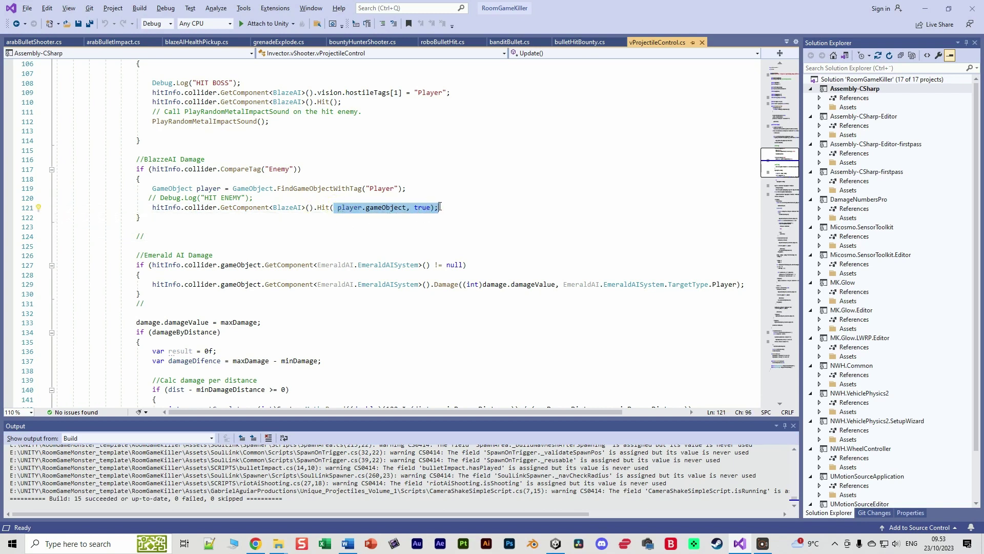
{"action": "left_click", "coordinate": [486, 191]}
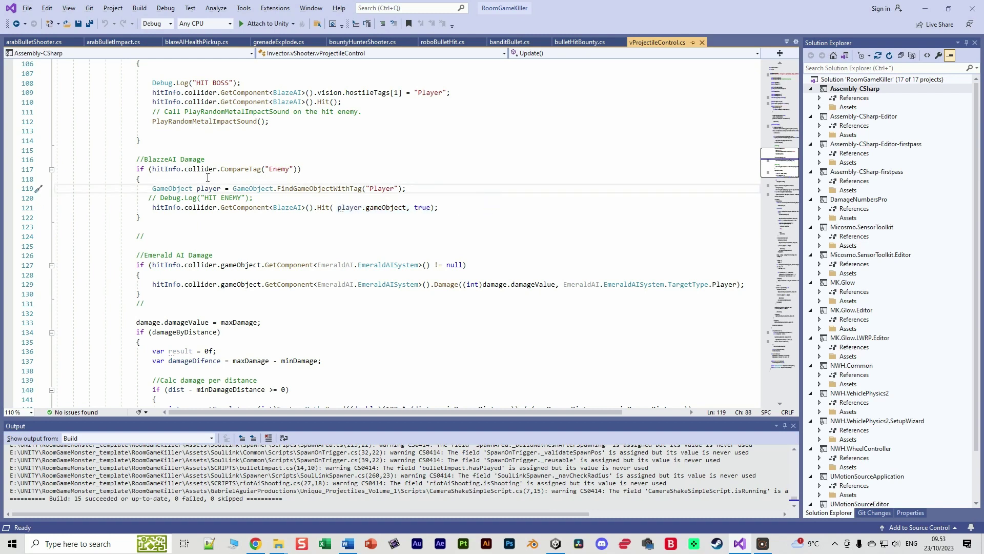
{"action": "left_click_drag", "start_coordinate": [153, 170], "coordinate": [302, 169]}
Step: Give the Enemy object the Enemy tag in the Inspector
{"action": "left_click", "coordinate": [925, 8]}
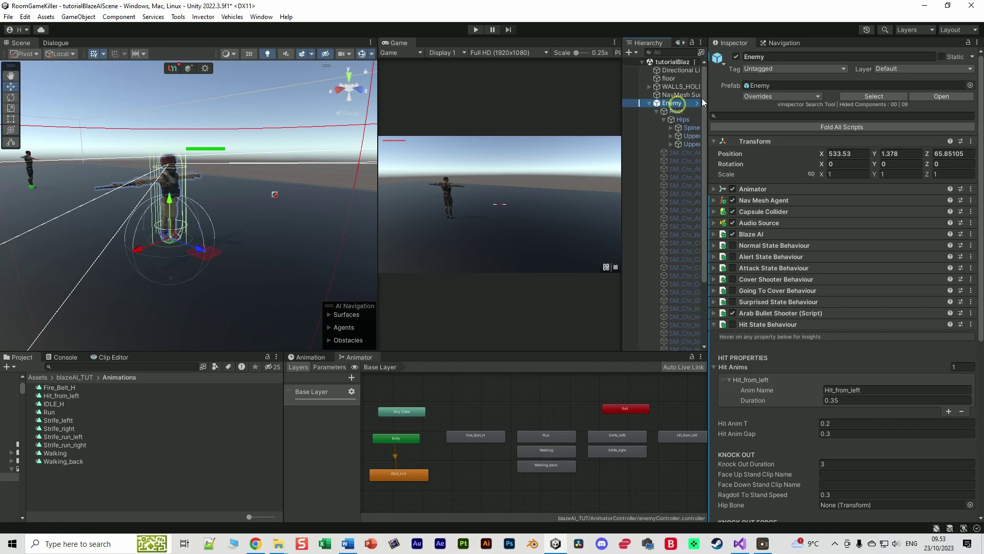
{"action": "left_click", "coordinate": [776, 69]}
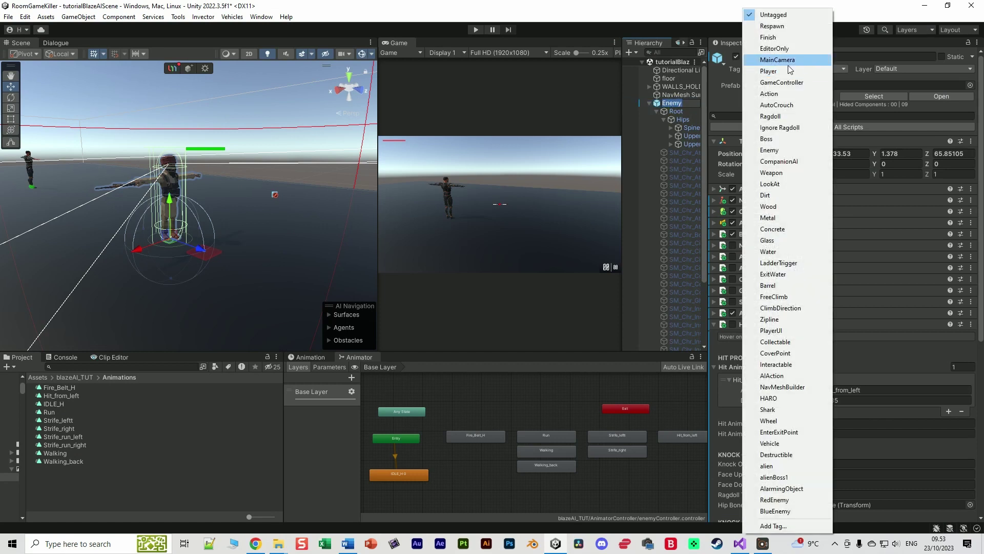
{"action": "left_click", "coordinate": [769, 150]}
Step: Play the scene and move the player to test hitting the Enemy, then switch to the Blaze AI docs
{"action": "key", "text": "ctrl+p"}
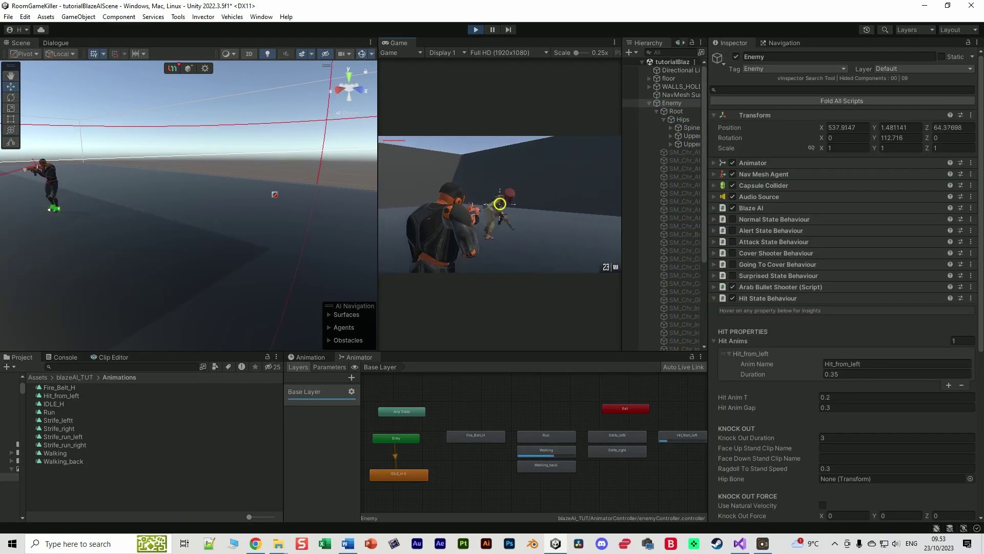
{"action": "key", "text": "w"}
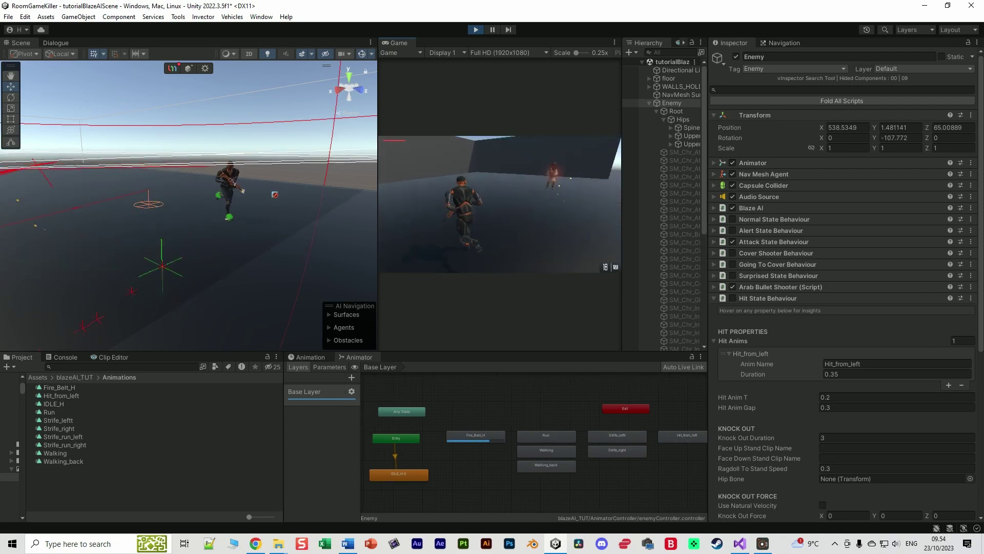
{"action": "key", "text": "alt+Tab"}
Step: Jump to the Health section of Docs.pdf and reach the HitAI(damagePoints) example on page 35
{"action": "scroll", "coordinate": [760, 288], "scroll_direction": "up", "scroll_amount": 1}
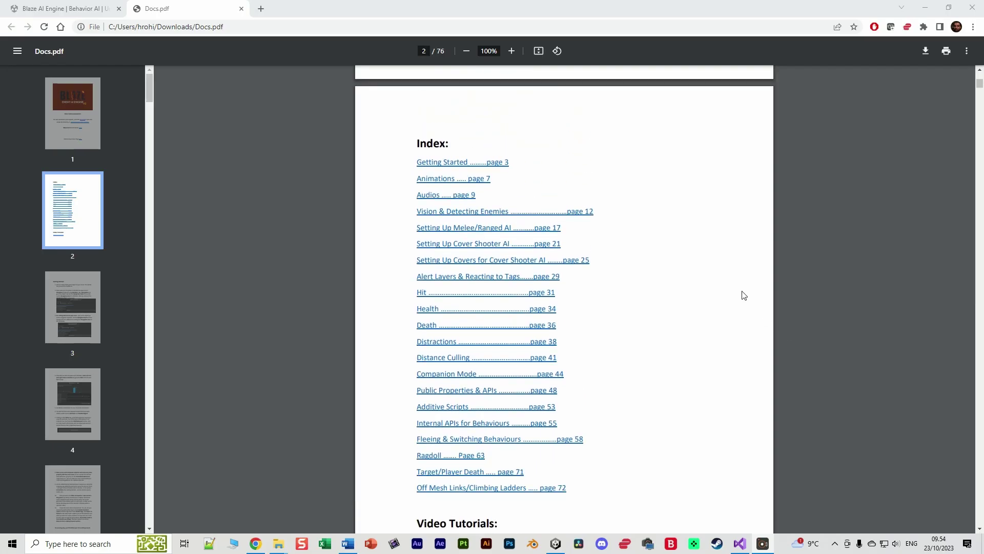
{"action": "scroll", "coordinate": [743, 291], "scroll_direction": "down", "scroll_amount": 2}
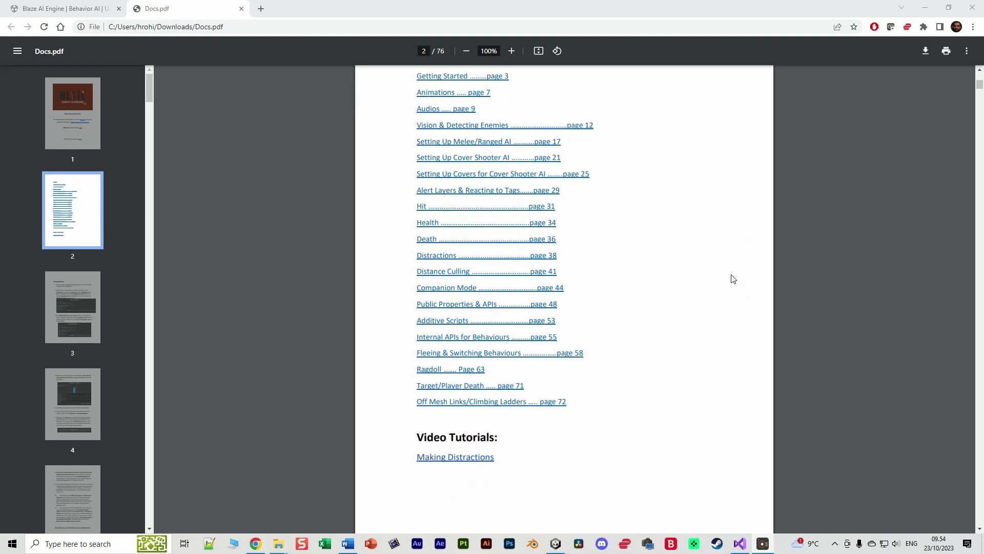
{"action": "left_click", "coordinate": [431, 227]}
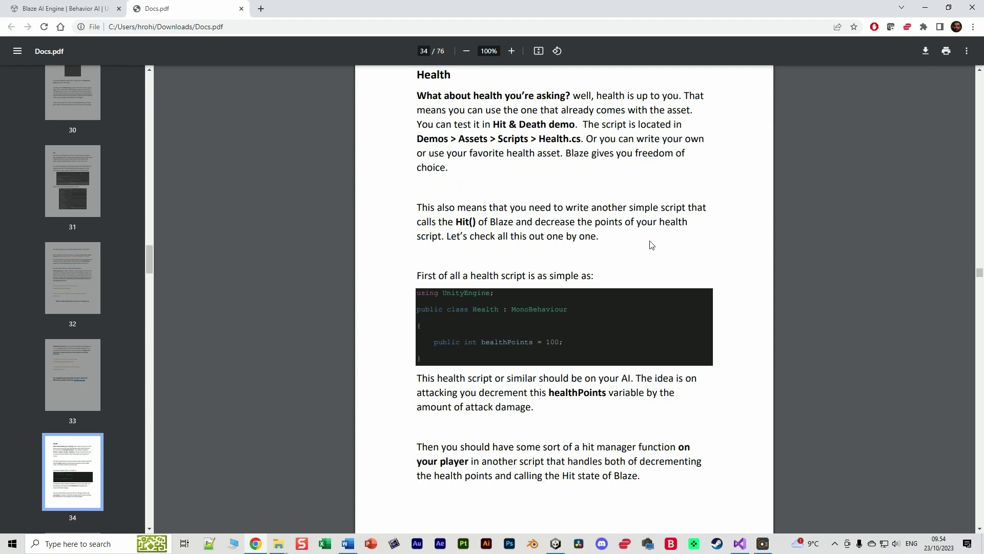
{"action": "scroll", "coordinate": [635, 243], "scroll_direction": "down", "scroll_amount": 5}
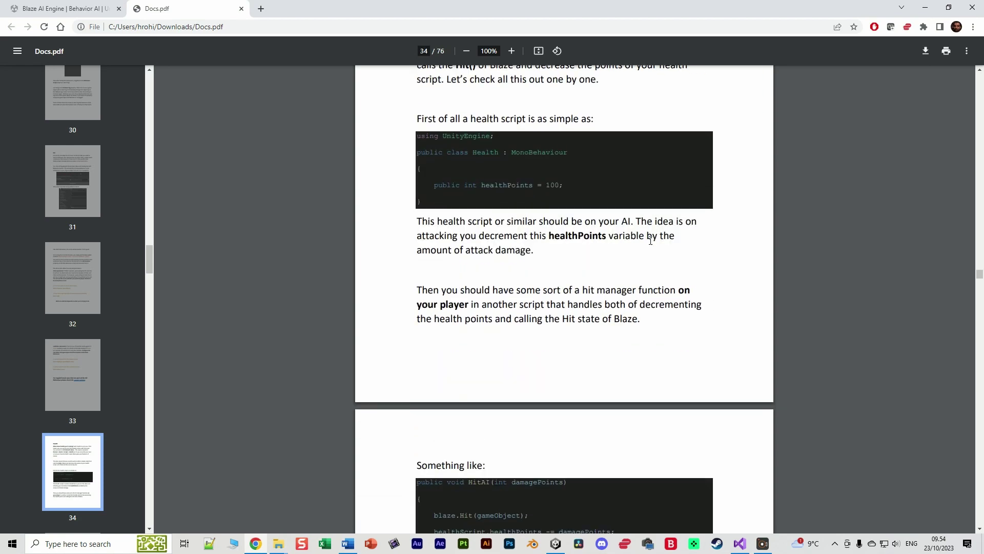
{"action": "scroll", "coordinate": [656, 257], "scroll_direction": "down", "scroll_amount": 1}
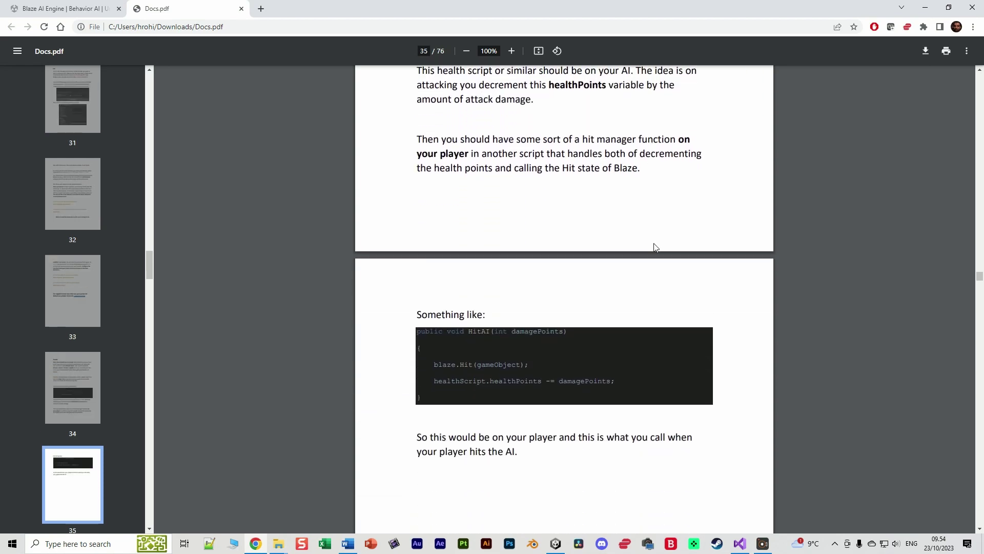
{"action": "scroll", "coordinate": [655, 247], "scroll_direction": "down", "scroll_amount": 2}
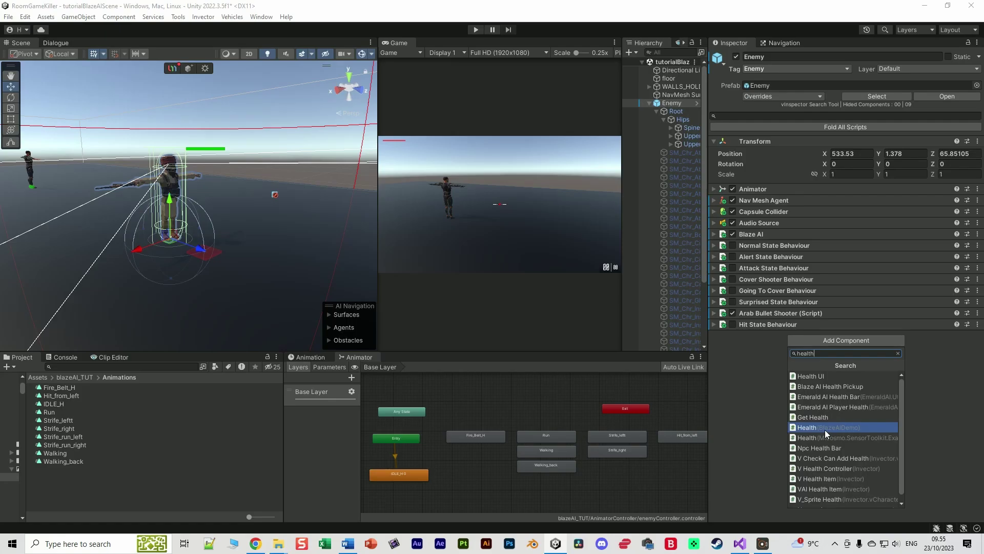
Step: Add a vHealthController component to the Enemy and link it into the Health script's Hc field
{"action": "left_click", "coordinate": [825, 429]}
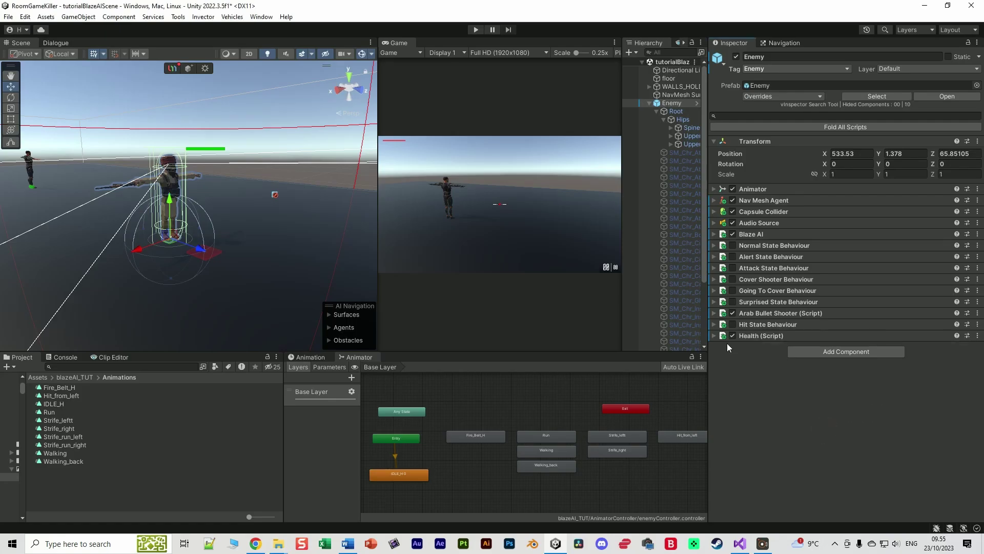
{"action": "left_click", "coordinate": [712, 336]}
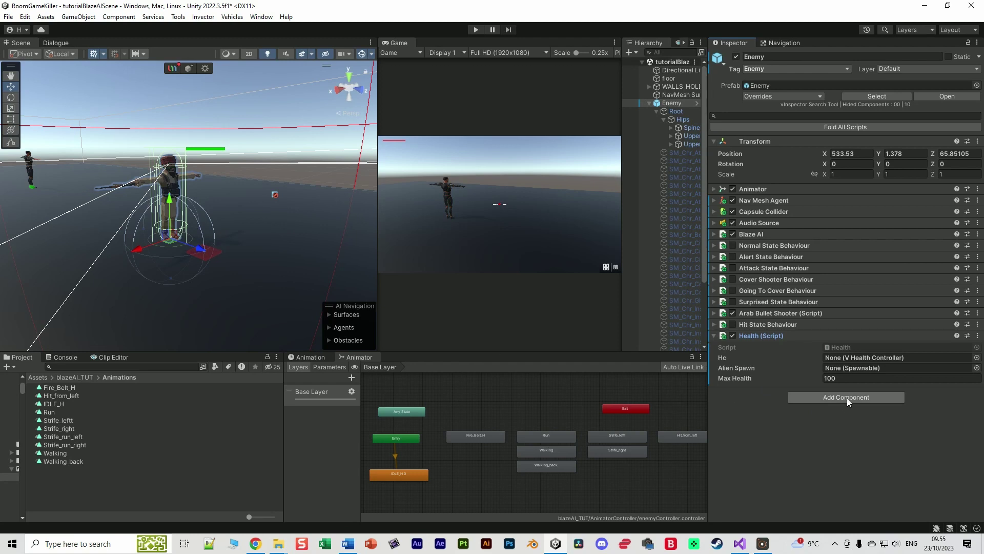
{"action": "left_click", "coordinate": [813, 398]}
{"action": "type", "text": "vhealth"}
{"action": "left_click", "coordinate": [809, 402]}
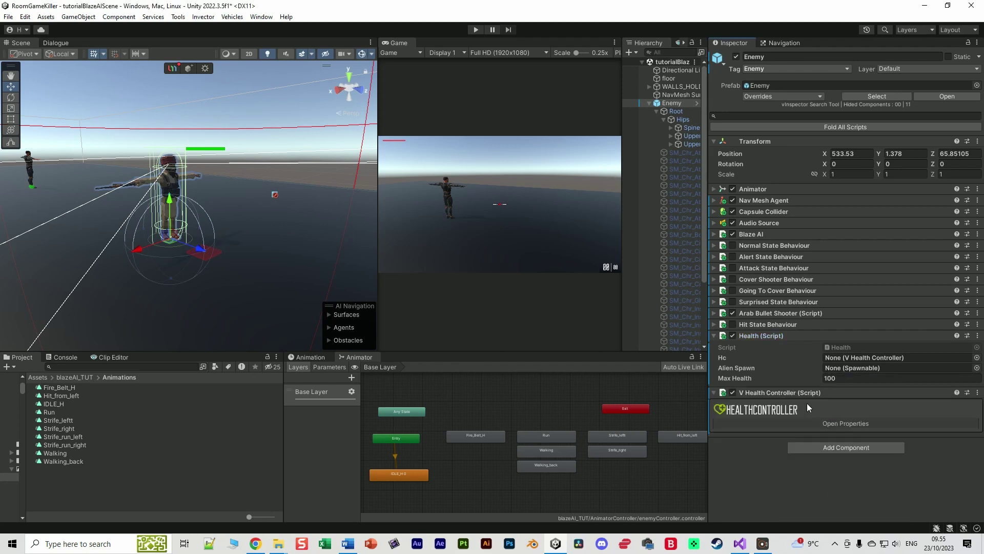
{"action": "mouse_move", "coordinate": [757, 392]}
{"action": "left_mouse_down"}
{"action": "mouse_move", "coordinate": [877, 353]}
{"action": "mouse_move", "coordinate": [869, 359]}
{"action": "left_mouse_up"}
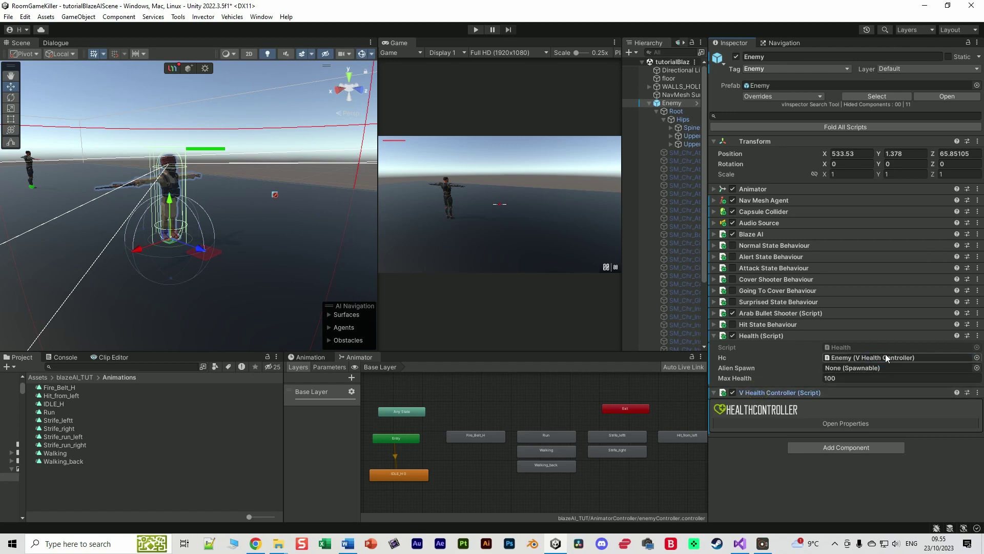
Step: Show the V Health Controller's properties, then play and shoot the Enemy to test its health
{"action": "left_click", "coordinate": [845, 423]}
{"action": "scroll", "coordinate": [848, 401], "scroll_direction": "down", "scroll_amount": 2}
{"action": "scroll", "coordinate": [845, 410], "scroll_direction": "down", "scroll_amount": 1}
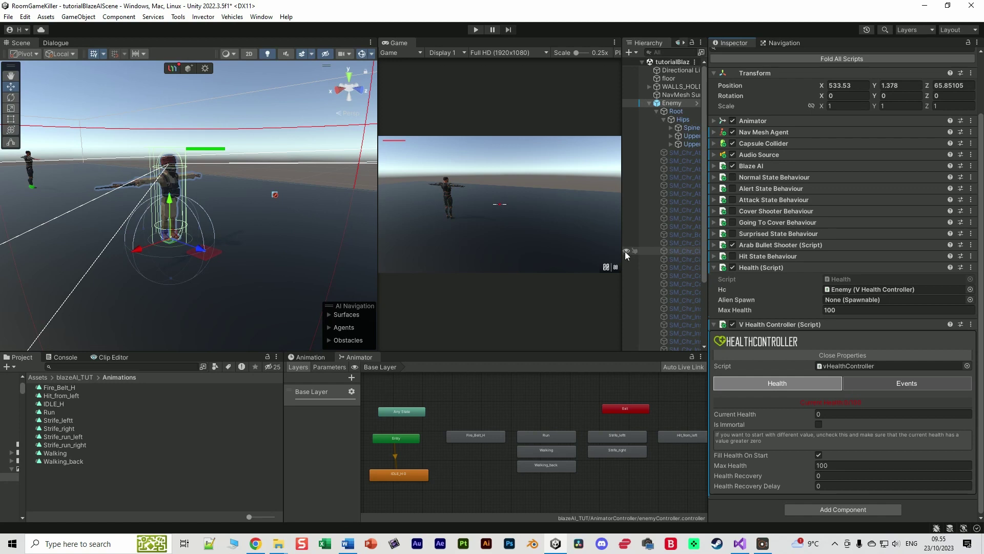
{"action": "left_click", "coordinate": [477, 29]}
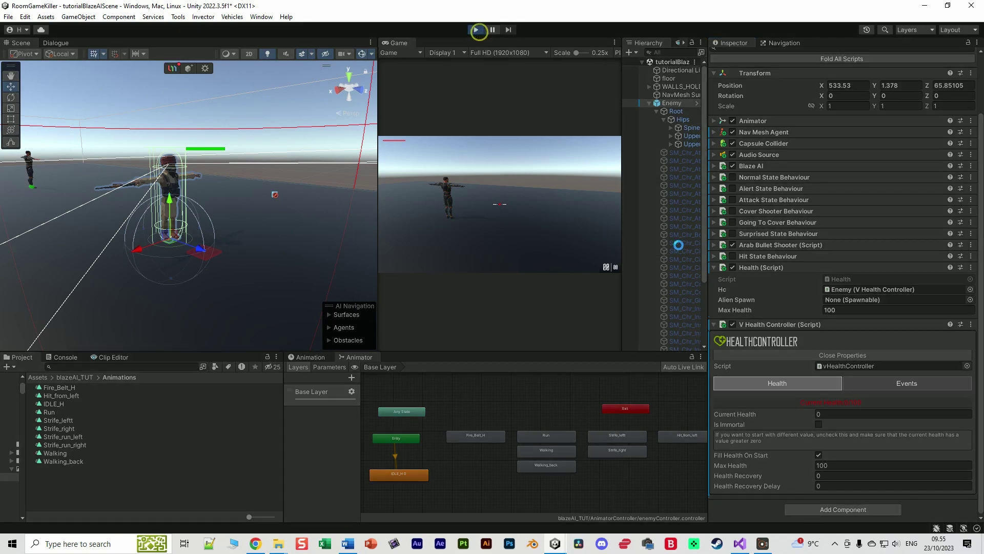
{"action": "left_click", "coordinate": [498, 204]}
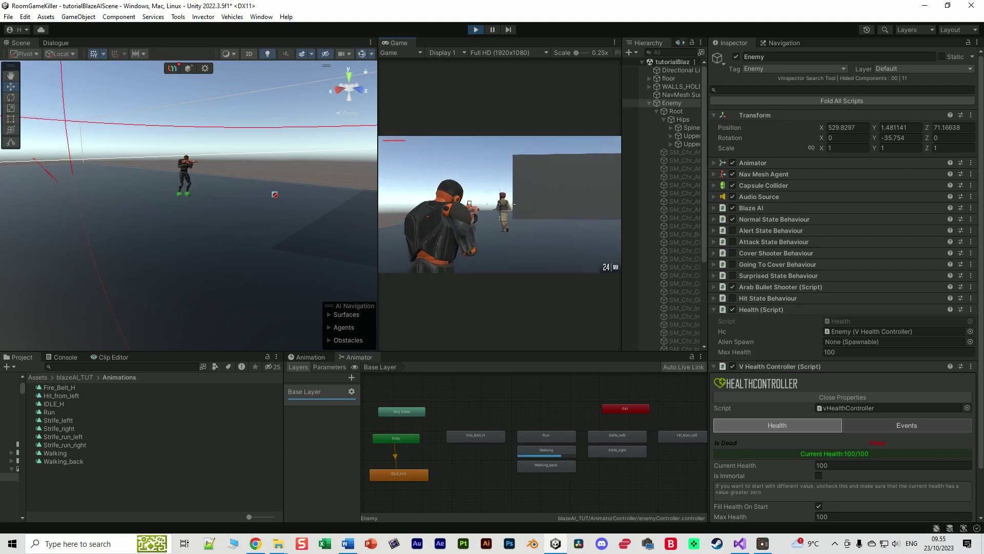
{"action": "key", "text": "ctrl+p"}
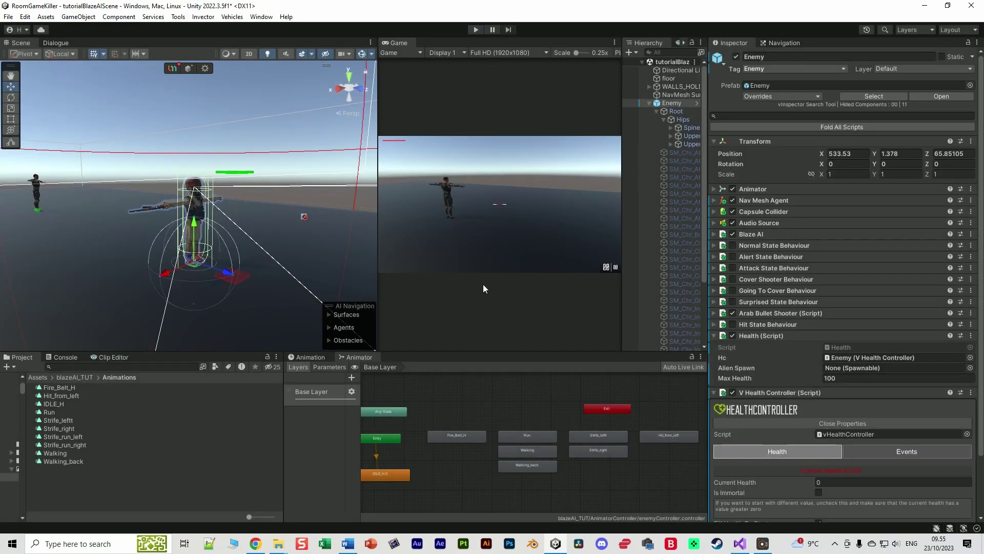
{"action": "key", "text": "alt+Tab"}
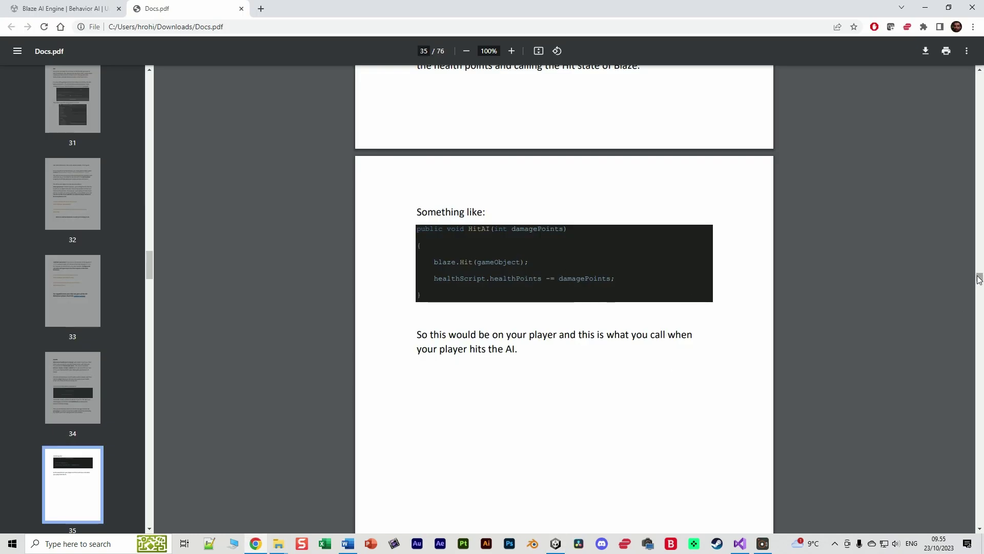
Step: Read the Death notes on pages 36–37, selecting the blaze.Death(true) and blaze.Hit example lines
{"action": "scroll", "coordinate": [522, 168], "scroll_direction": "down", "scroll_amount": 10}
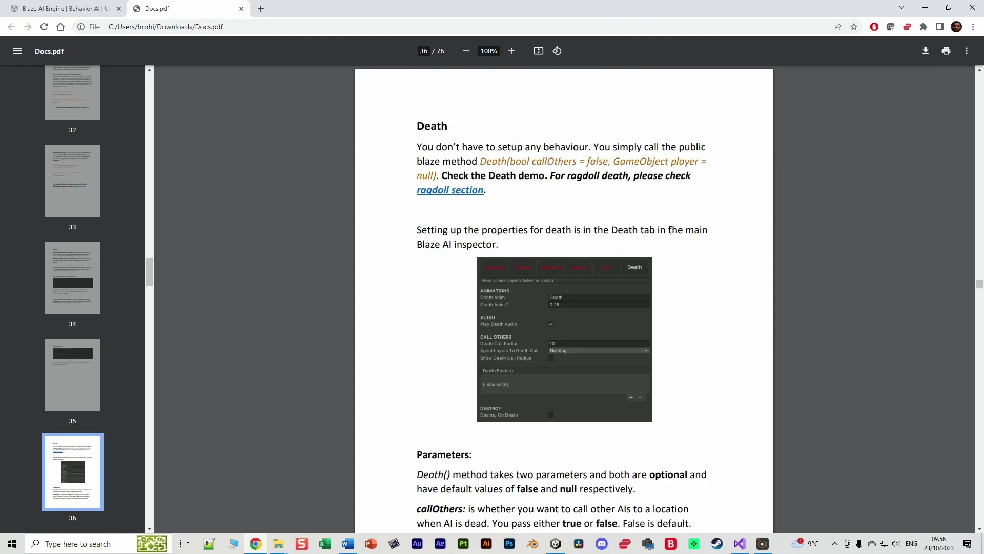
{"action": "scroll", "coordinate": [671, 231], "scroll_direction": "down", "scroll_amount": 8}
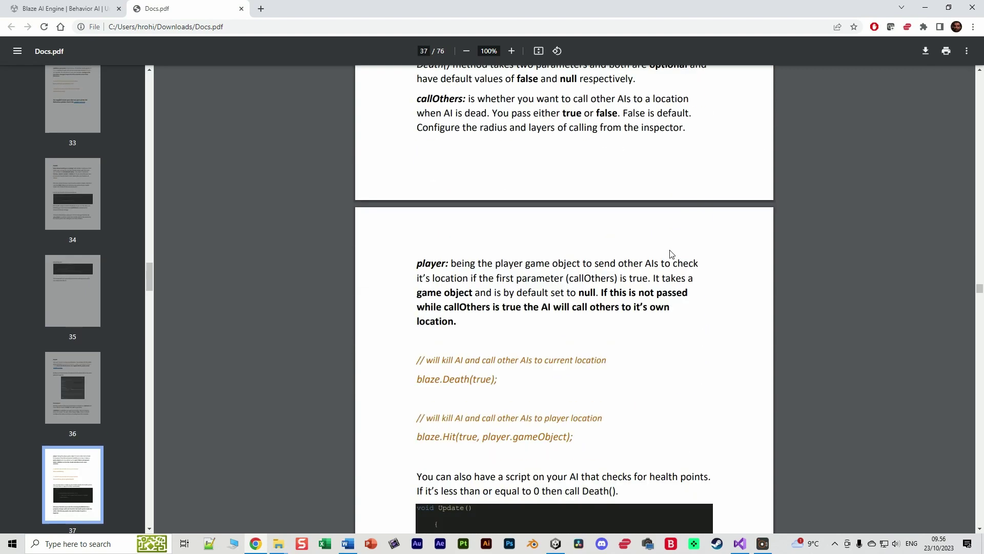
{"action": "scroll", "coordinate": [671, 253], "scroll_direction": "down", "scroll_amount": 3}
{"action": "left_click_drag", "start_coordinate": [417, 225], "coordinate": [532, 225]}
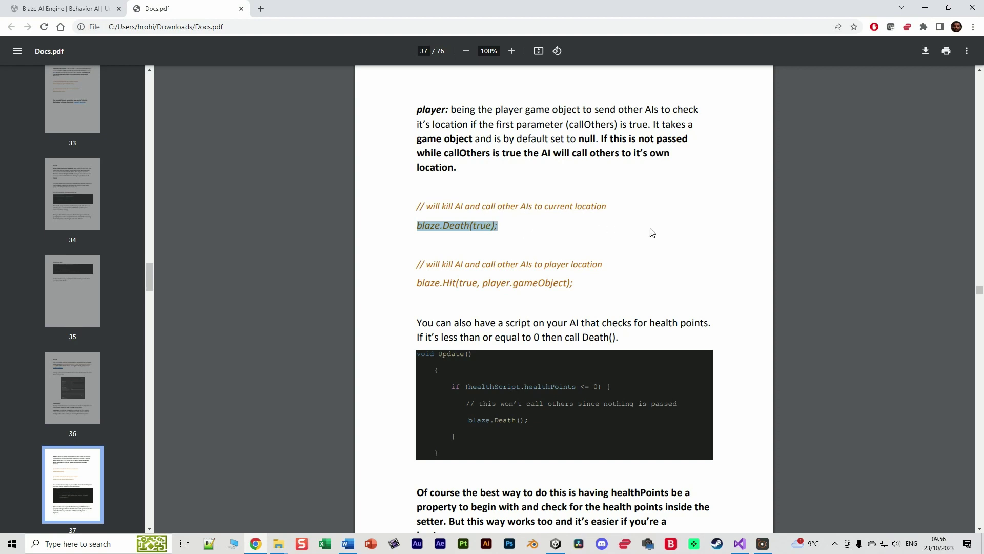
{"action": "left_click_drag", "start_coordinate": [417, 283], "coordinate": [561, 286]}
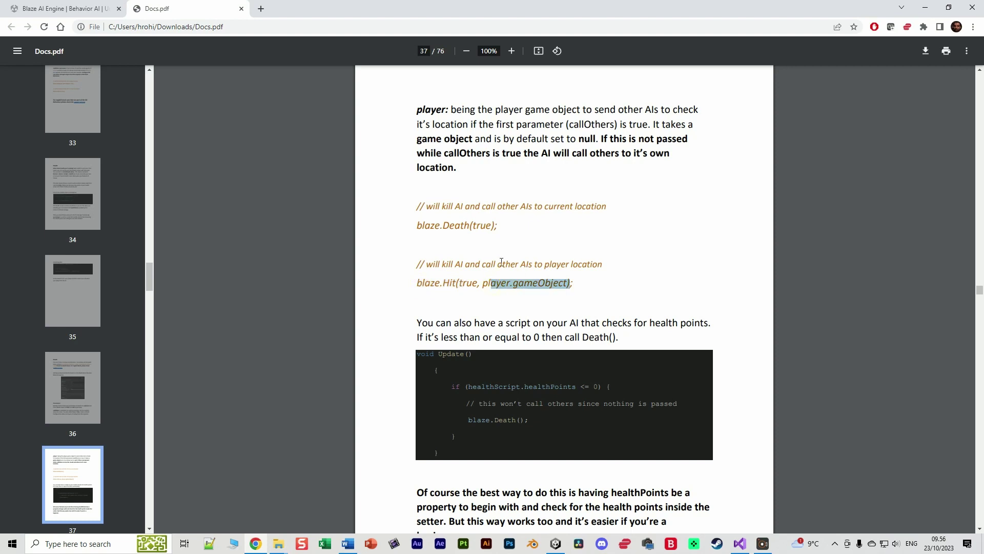
Step: Return to page 32's description of Hit(hitter, callOthers) and its usage examples
{"action": "scroll", "coordinate": [681, 276], "scroll_direction": "down", "scroll_amount": 4}
{"action": "scroll", "coordinate": [691, 269], "scroll_direction": "up", "scroll_amount": 14}
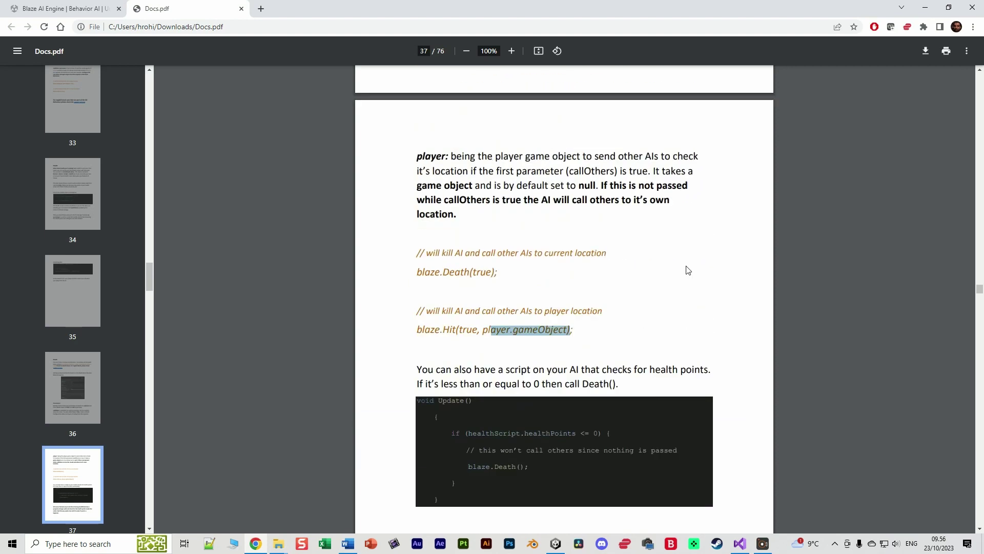
{"action": "scroll", "coordinate": [687, 272], "scroll_direction": "up", "scroll_amount": 2}
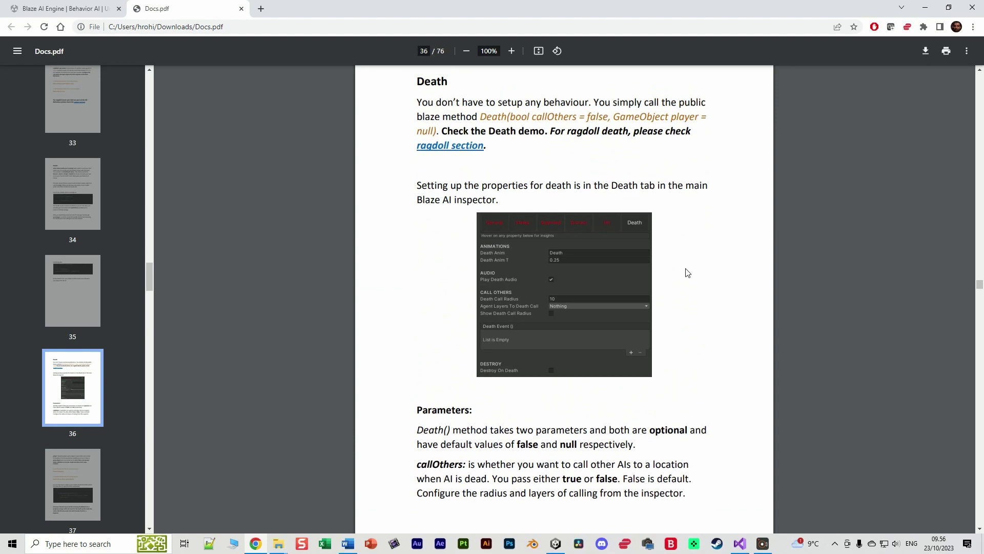
{"action": "scroll", "coordinate": [683, 328], "scroll_direction": "down", "scroll_amount": 4}
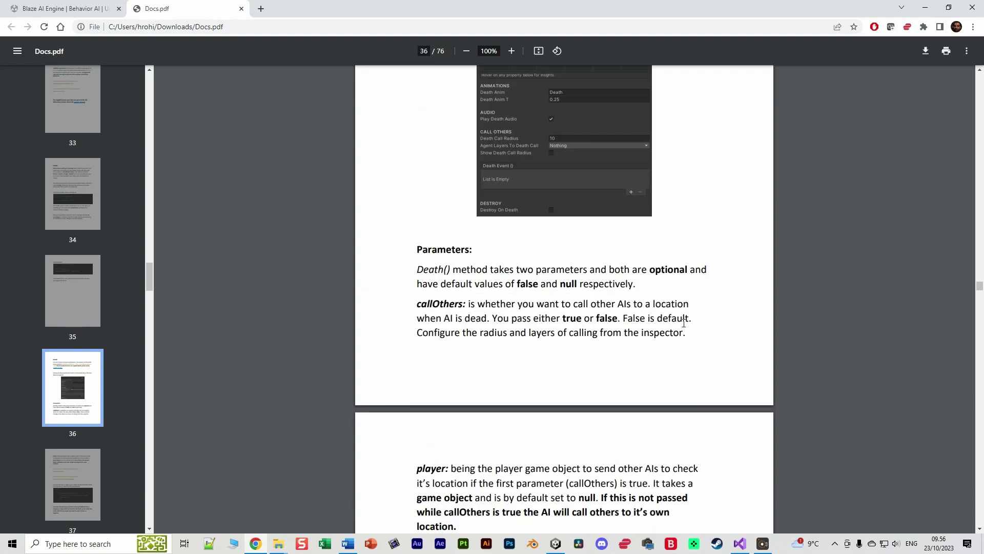
{"action": "scroll", "coordinate": [685, 315], "scroll_direction": "down", "scroll_amount": 2}
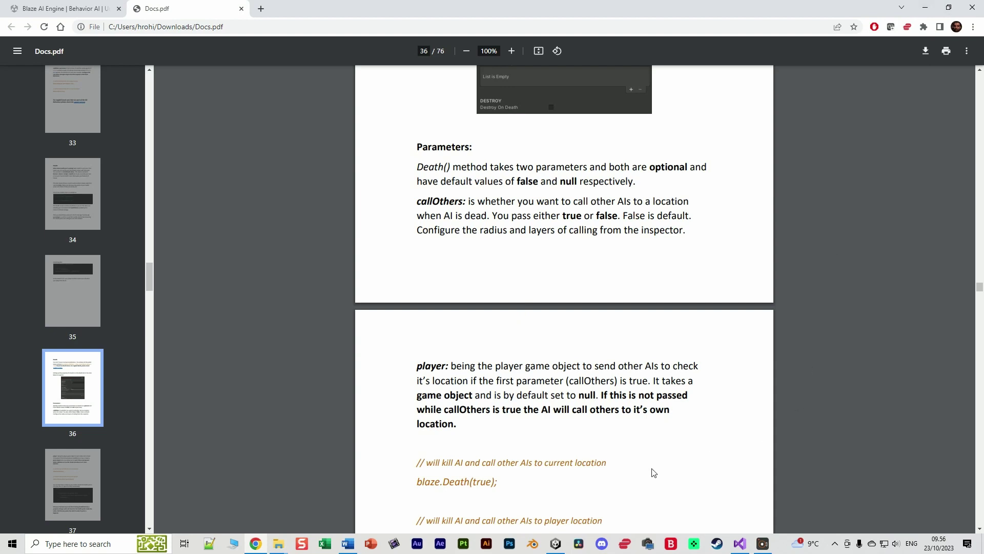
{"action": "scroll", "coordinate": [662, 465], "scroll_direction": "up", "scroll_amount": 13}
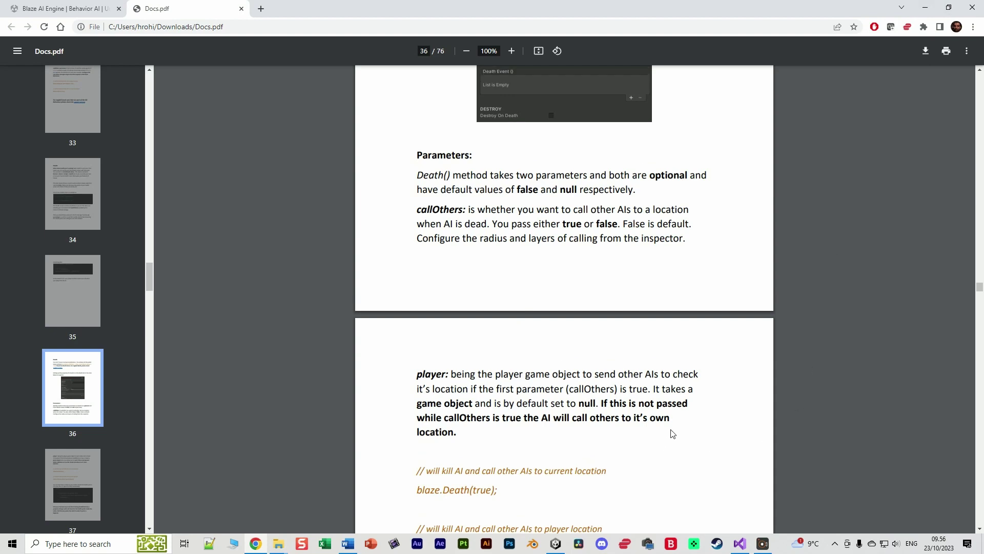
{"action": "scroll", "coordinate": [673, 433], "scroll_direction": "up", "scroll_amount": 3}
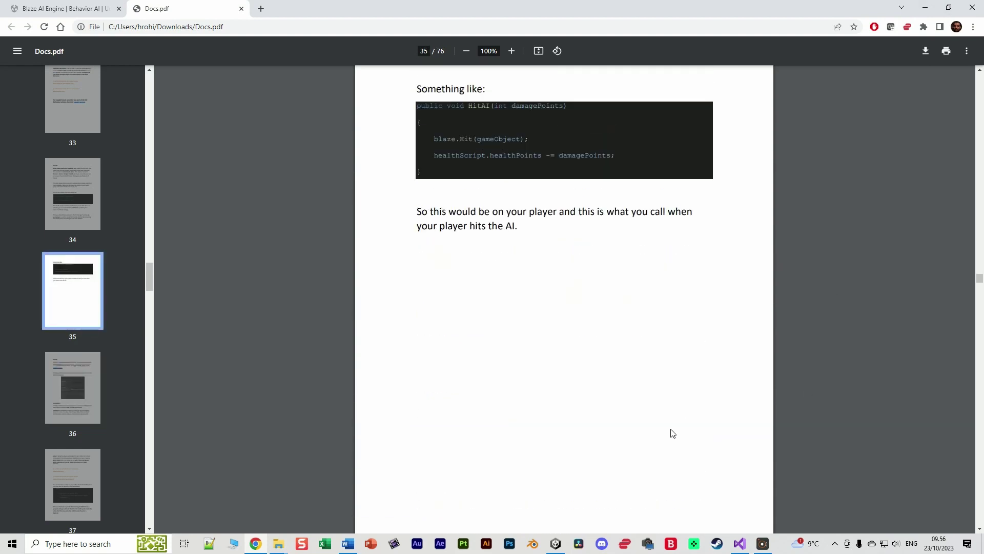
{"action": "scroll", "coordinate": [672, 433], "scroll_direction": "up", "scroll_amount": 14}
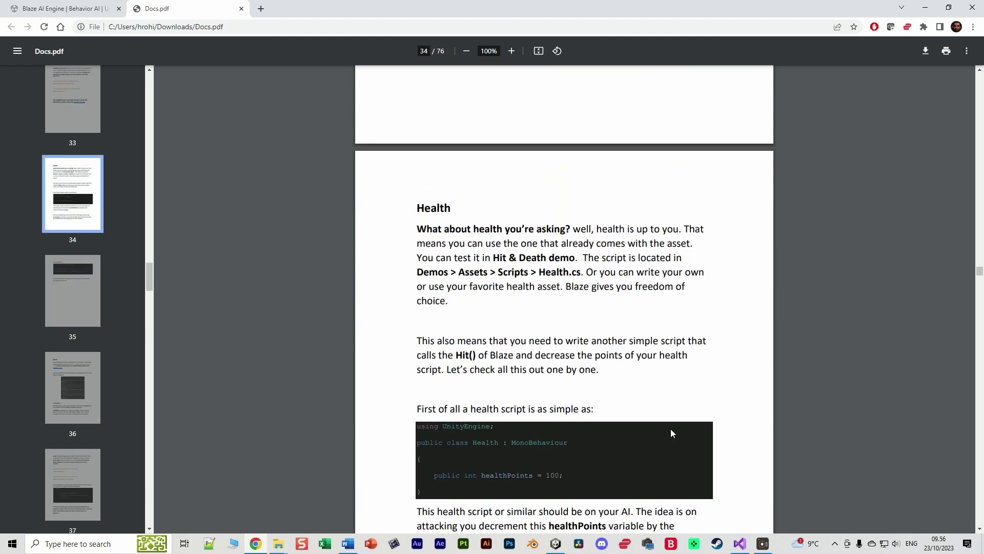
{"action": "scroll", "coordinate": [672, 432], "scroll_direction": "up", "scroll_amount": 12}
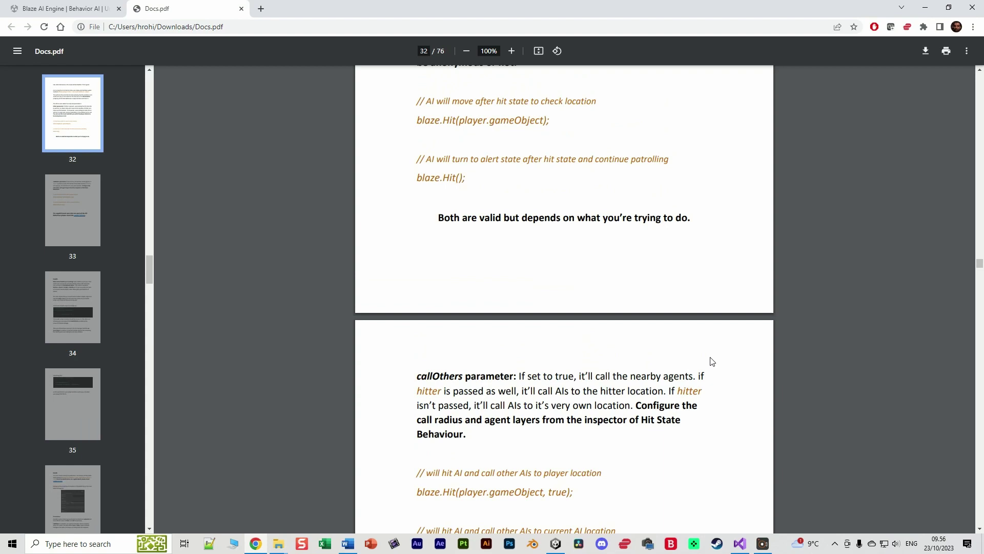
{"action": "scroll", "coordinate": [712, 362], "scroll_direction": "up", "scroll_amount": 5}
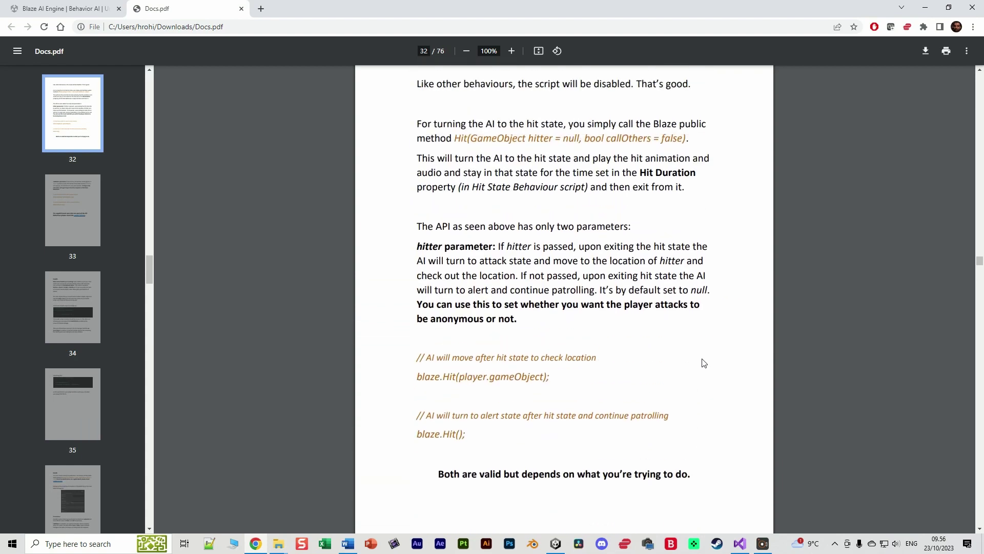
Step: Minimize the Chrome docs window to show the Unity editor with the Enemy's Inspector
{"action": "left_click", "coordinate": [925, 7]}
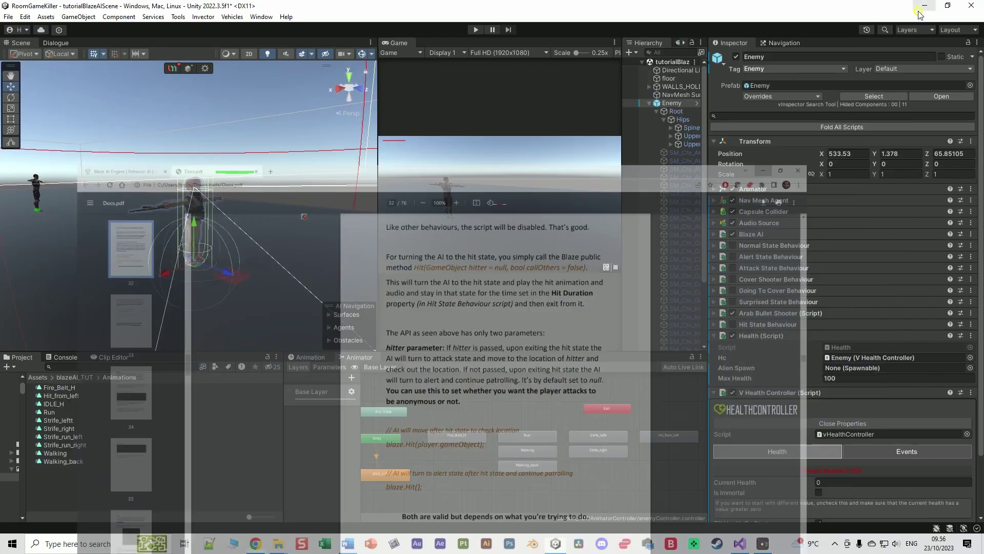